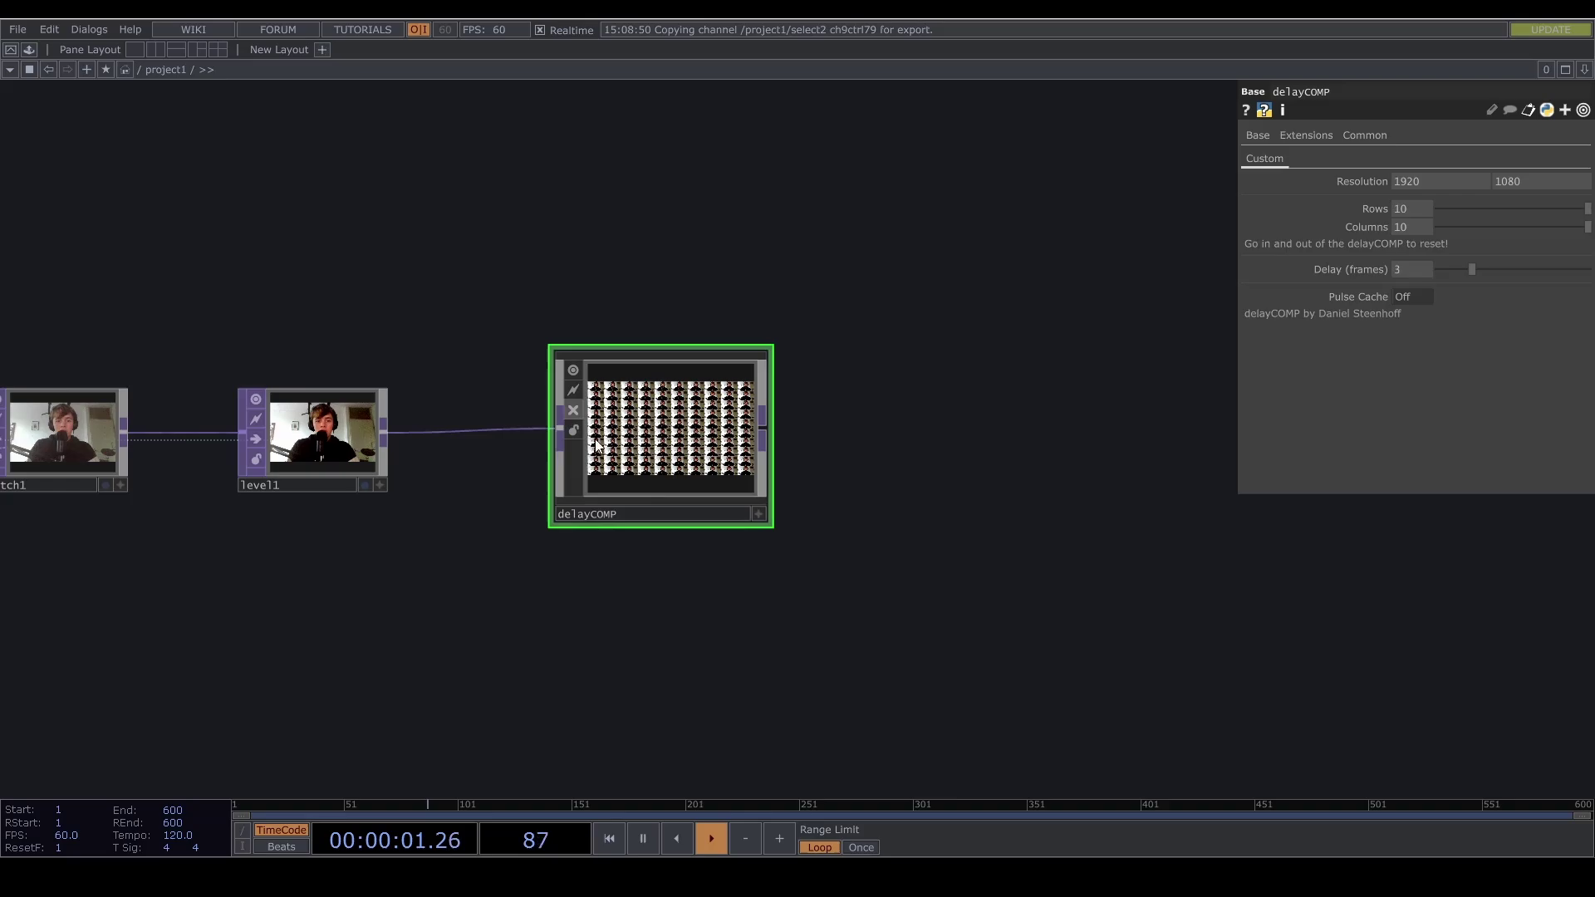
- Examine the delayCOMP's grid of delayed webcam images and the level1 input that feeds it
{"action": "scroll", "coordinate": [692, 446], "scroll_direction": "up", "scroll_amount": 3}
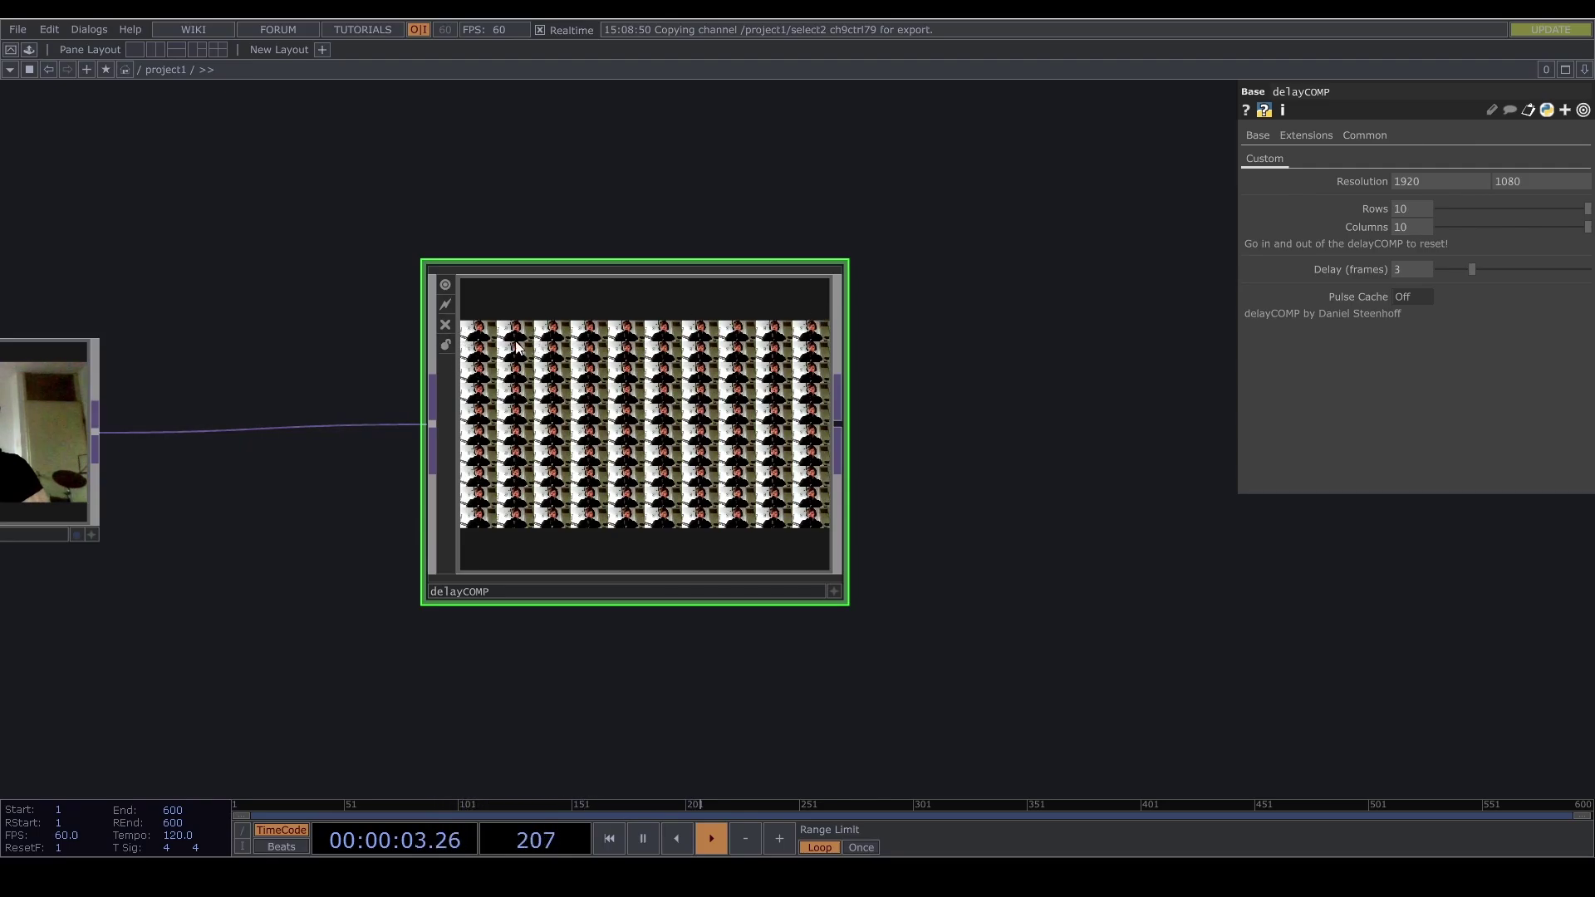
{"action": "scroll", "coordinate": [508, 339], "scroll_direction": "up", "scroll_amount": 2}
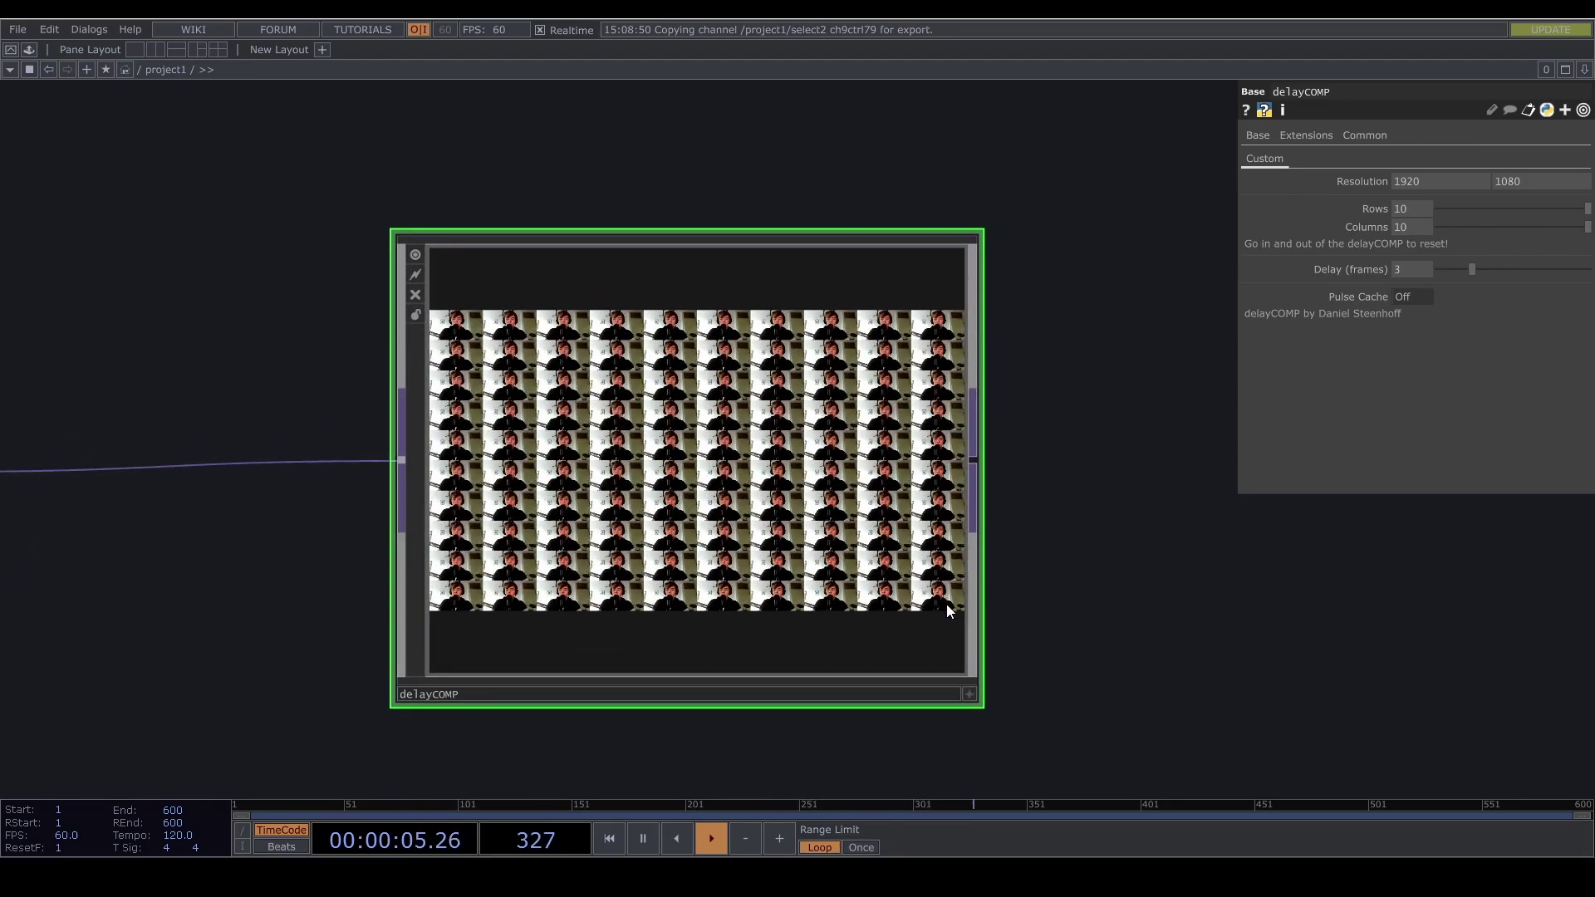
{"action": "scroll", "coordinate": [489, 568], "scroll_direction": "down", "scroll_amount": 2}
{"action": "left_click_drag", "start_coordinate": [292, 630], "coordinate": [481, 619]}
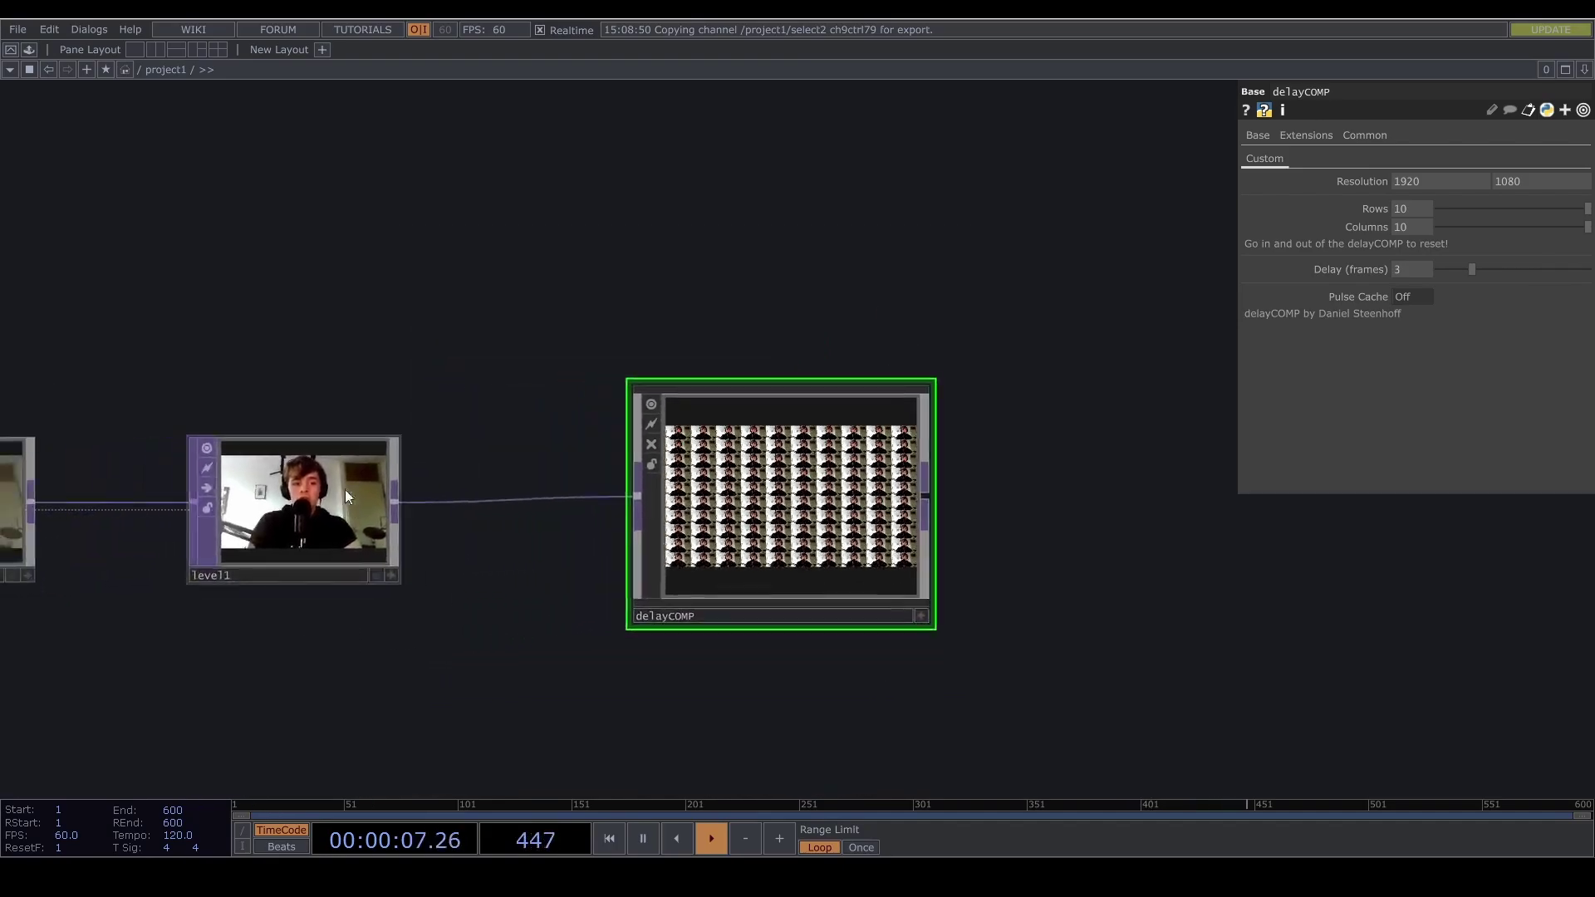
{"action": "scroll", "coordinate": [701, 583], "scroll_direction": "up", "scroll_amount": 4}
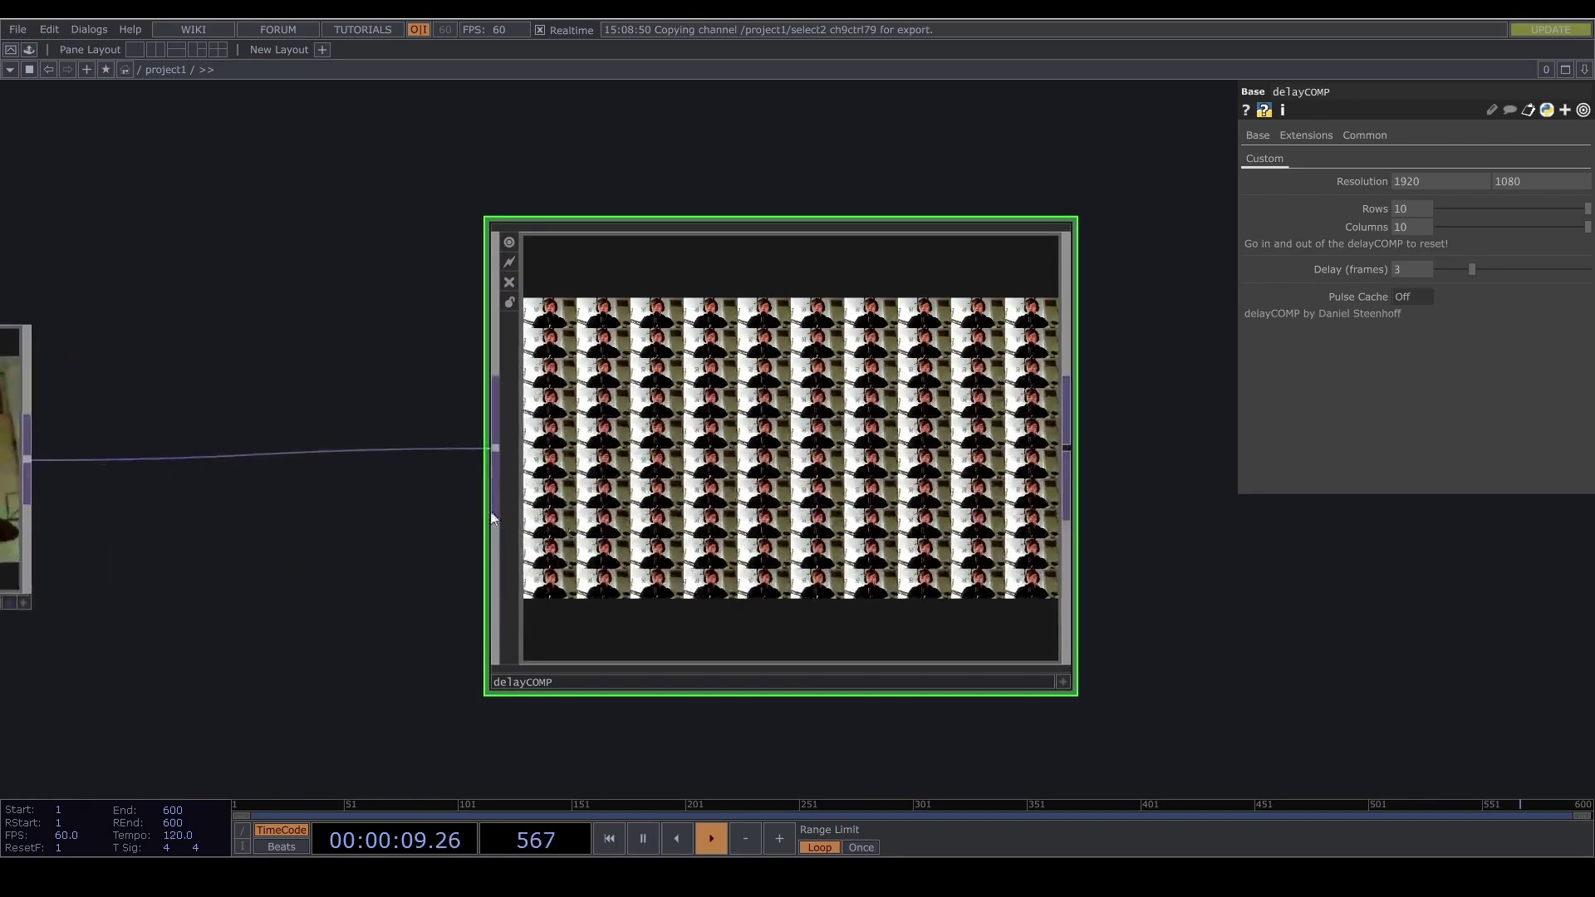
{"action": "left_click_drag", "start_coordinate": [664, 569], "coordinate": [893, 566]}
{"action": "left_click_drag", "start_coordinate": [583, 600], "coordinate": [151, 617]}
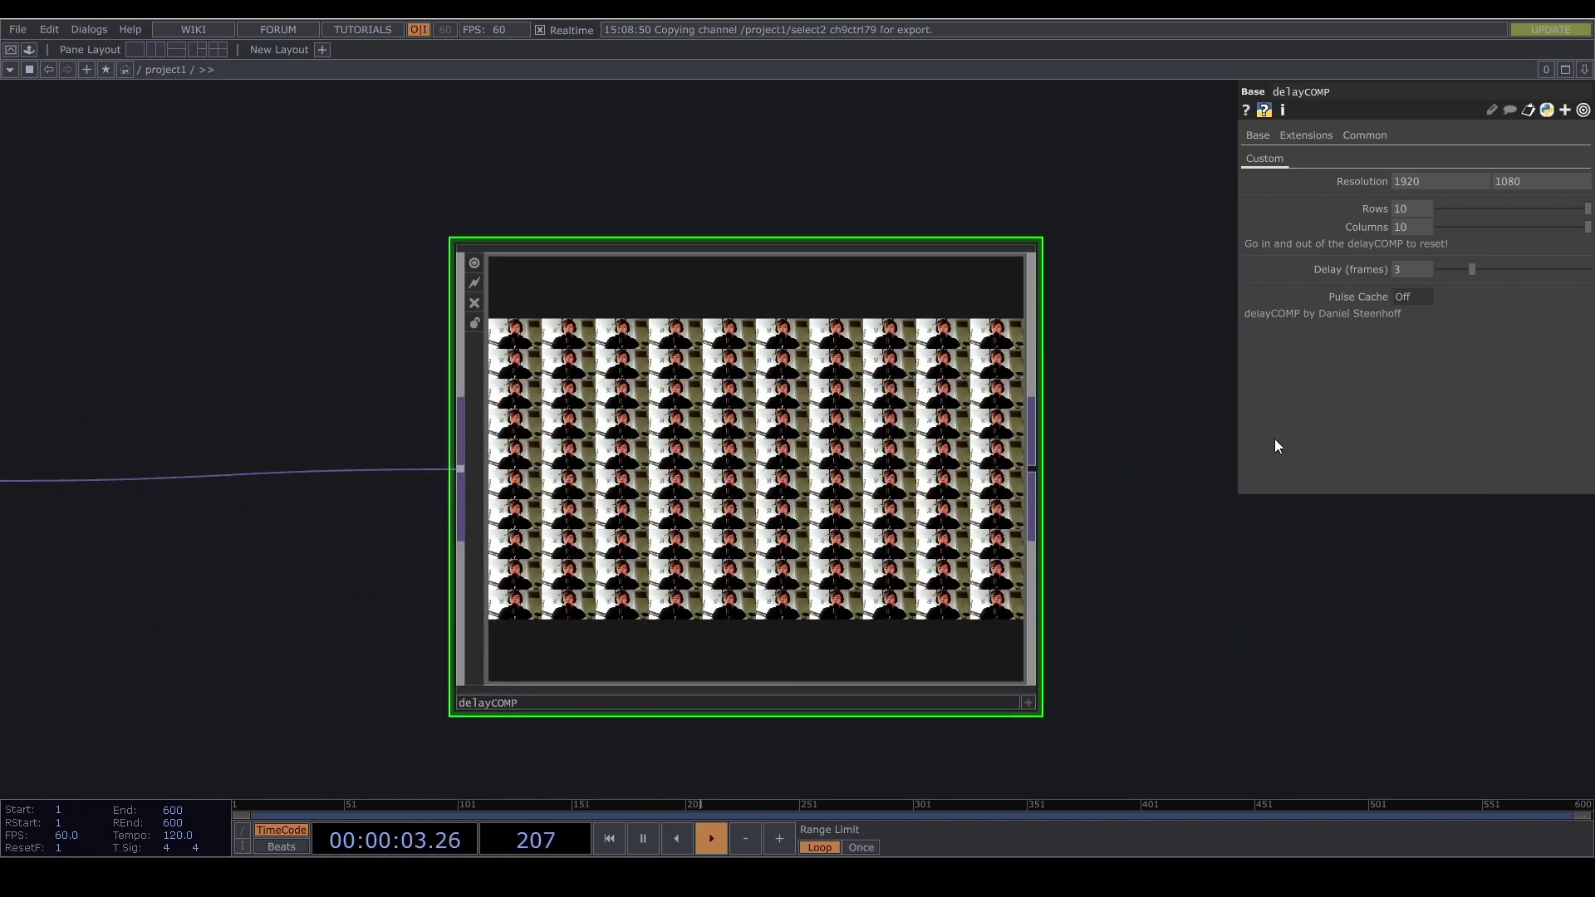
{"action": "scroll", "coordinate": [1068, 573], "scroll_direction": "right", "scroll_amount": 3}
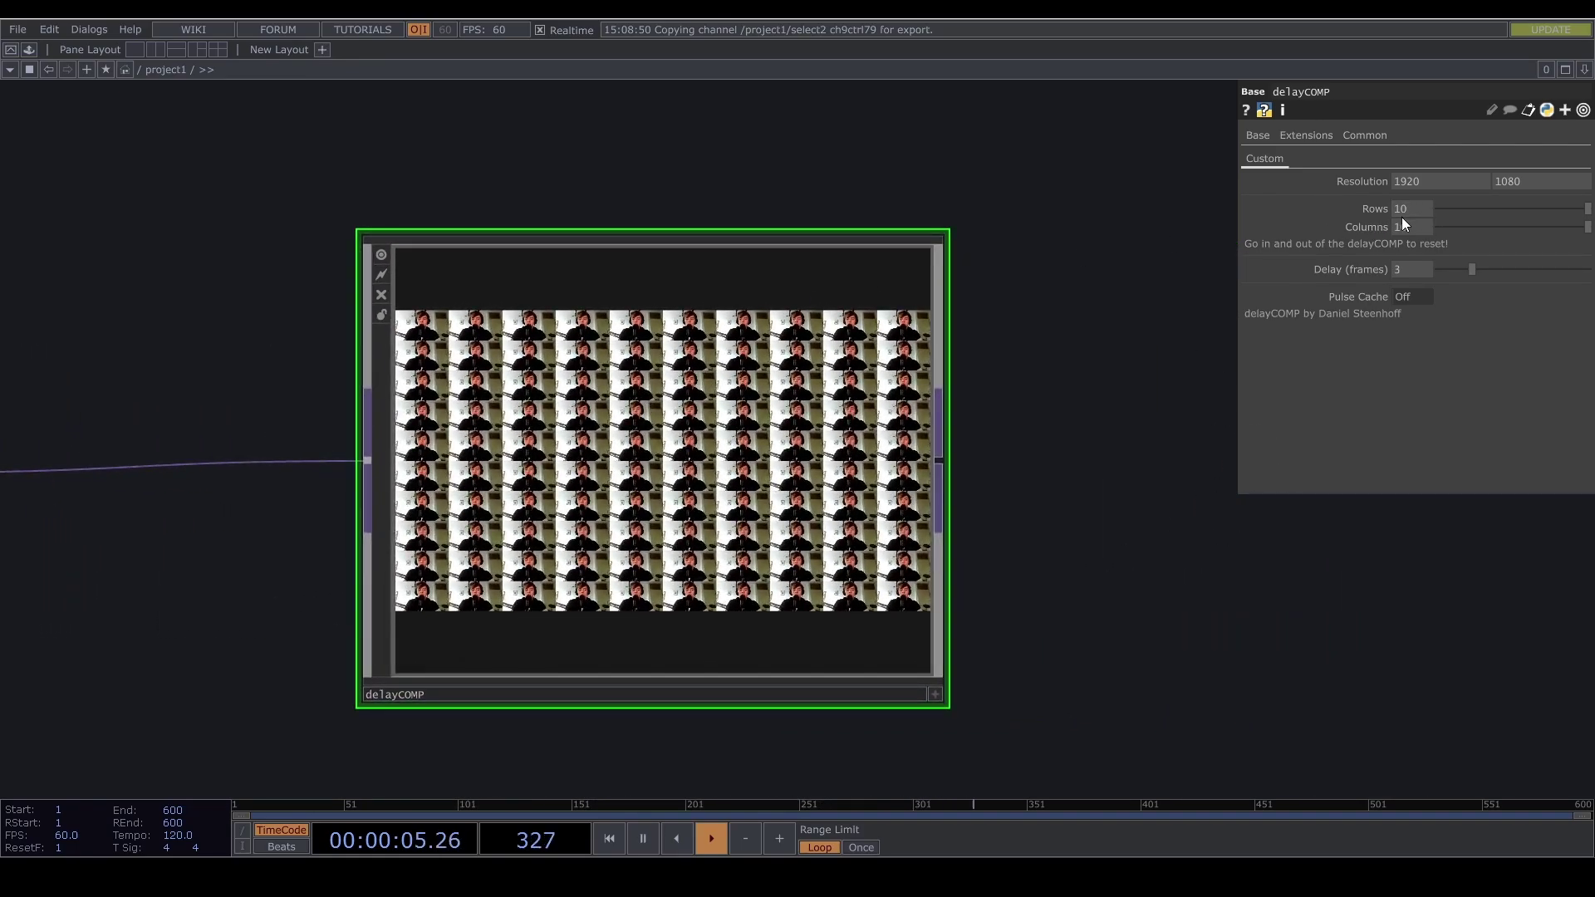
- Set the delayCOMP to 3 rows and 10 columns, entering and leaving the component to reset its grid
{"action": "left_click_drag", "start_coordinate": [1586, 228], "coordinate": [1462, 235]}
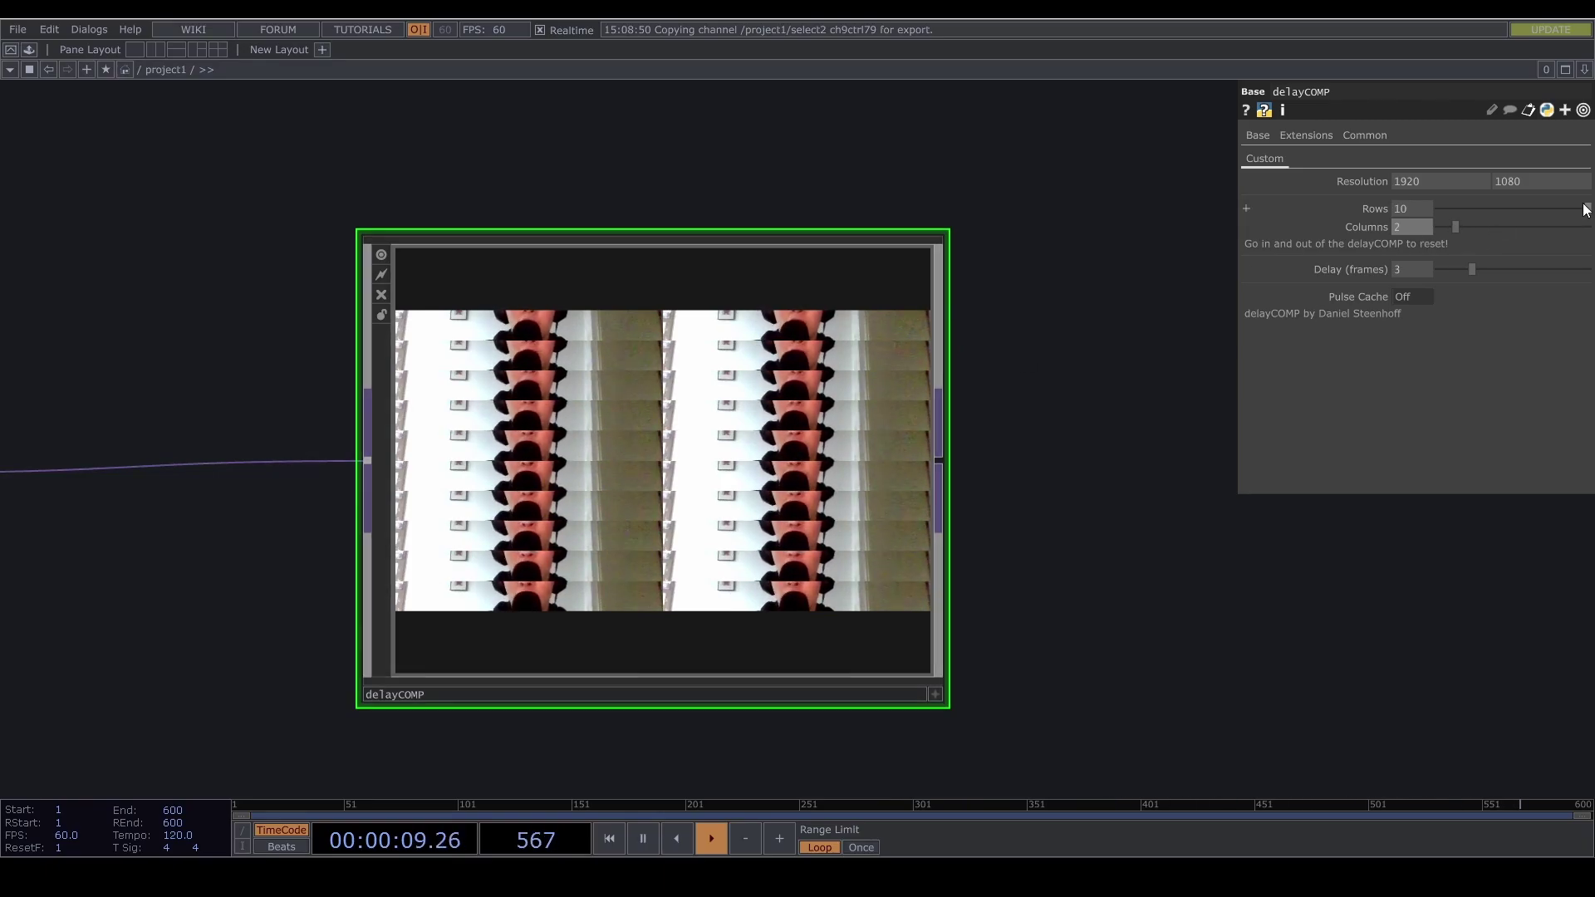
{"action": "left_click_drag", "start_coordinate": [1533, 209], "coordinate": [1589, 226]}
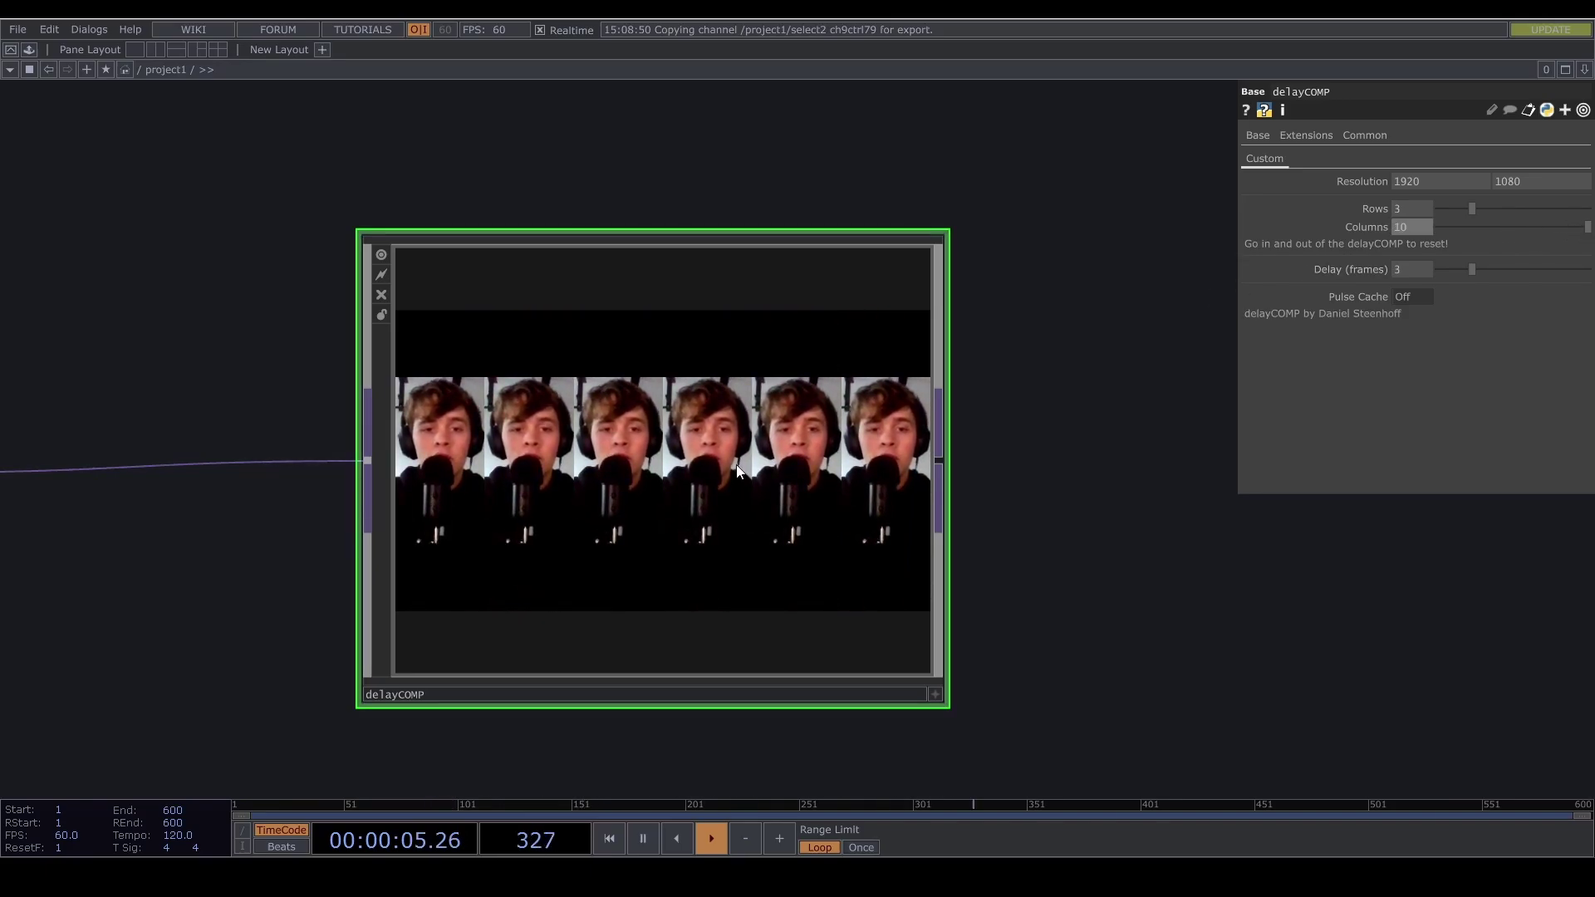
{"action": "middle_click_drag", "start_coordinate": [705, 452], "coordinate": [708, 512]}
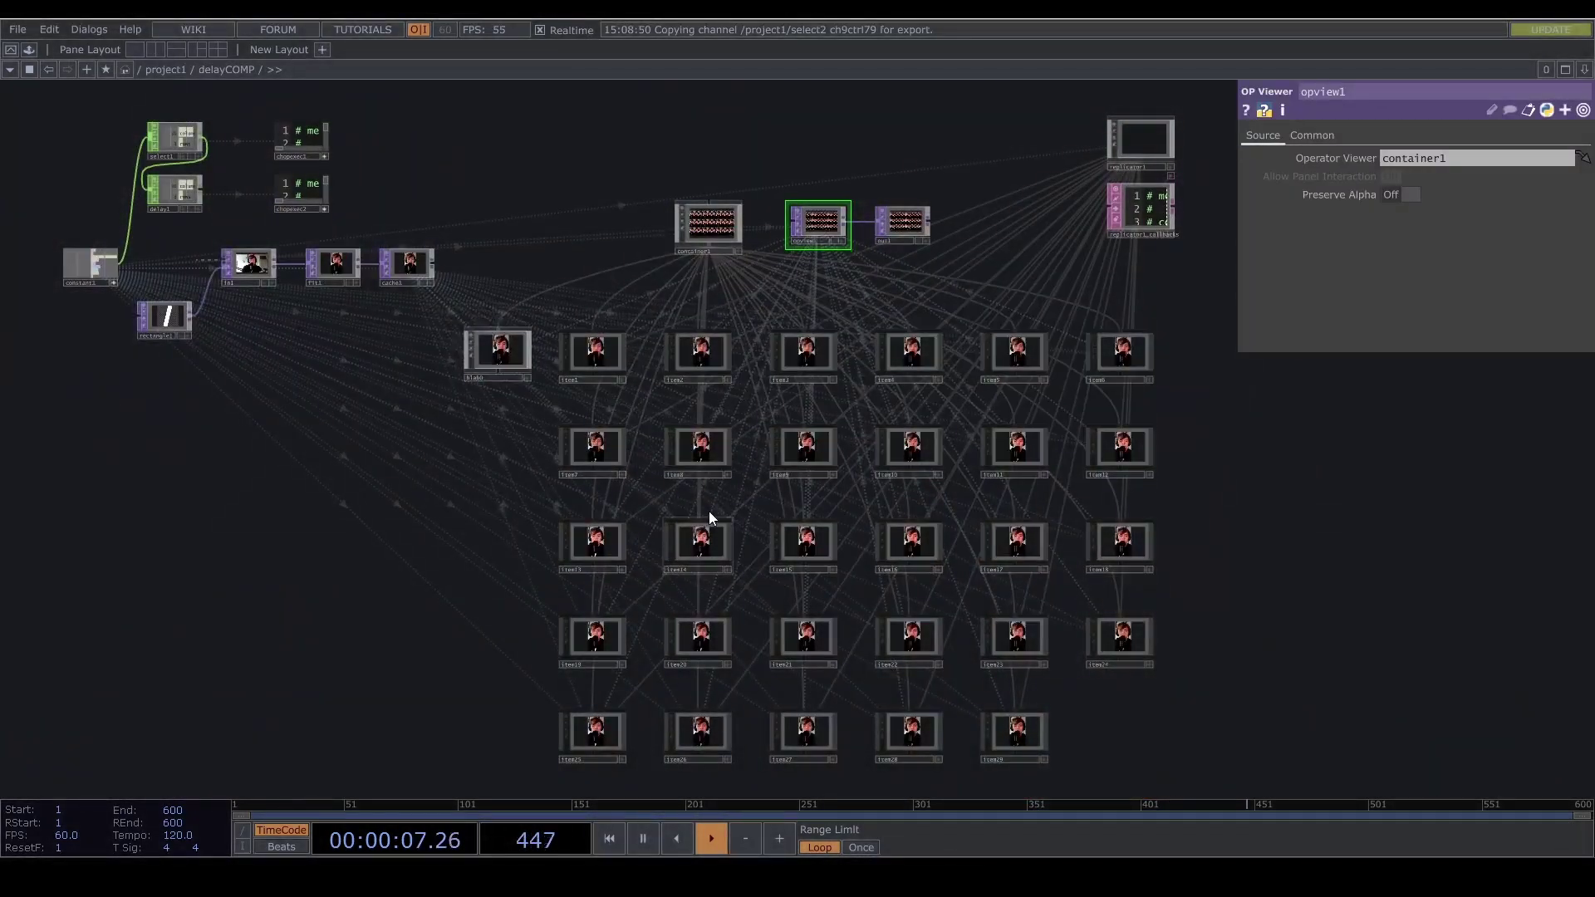
{"action": "scroll", "coordinate": [709, 511], "scroll_direction": "down", "scroll_amount": 3}
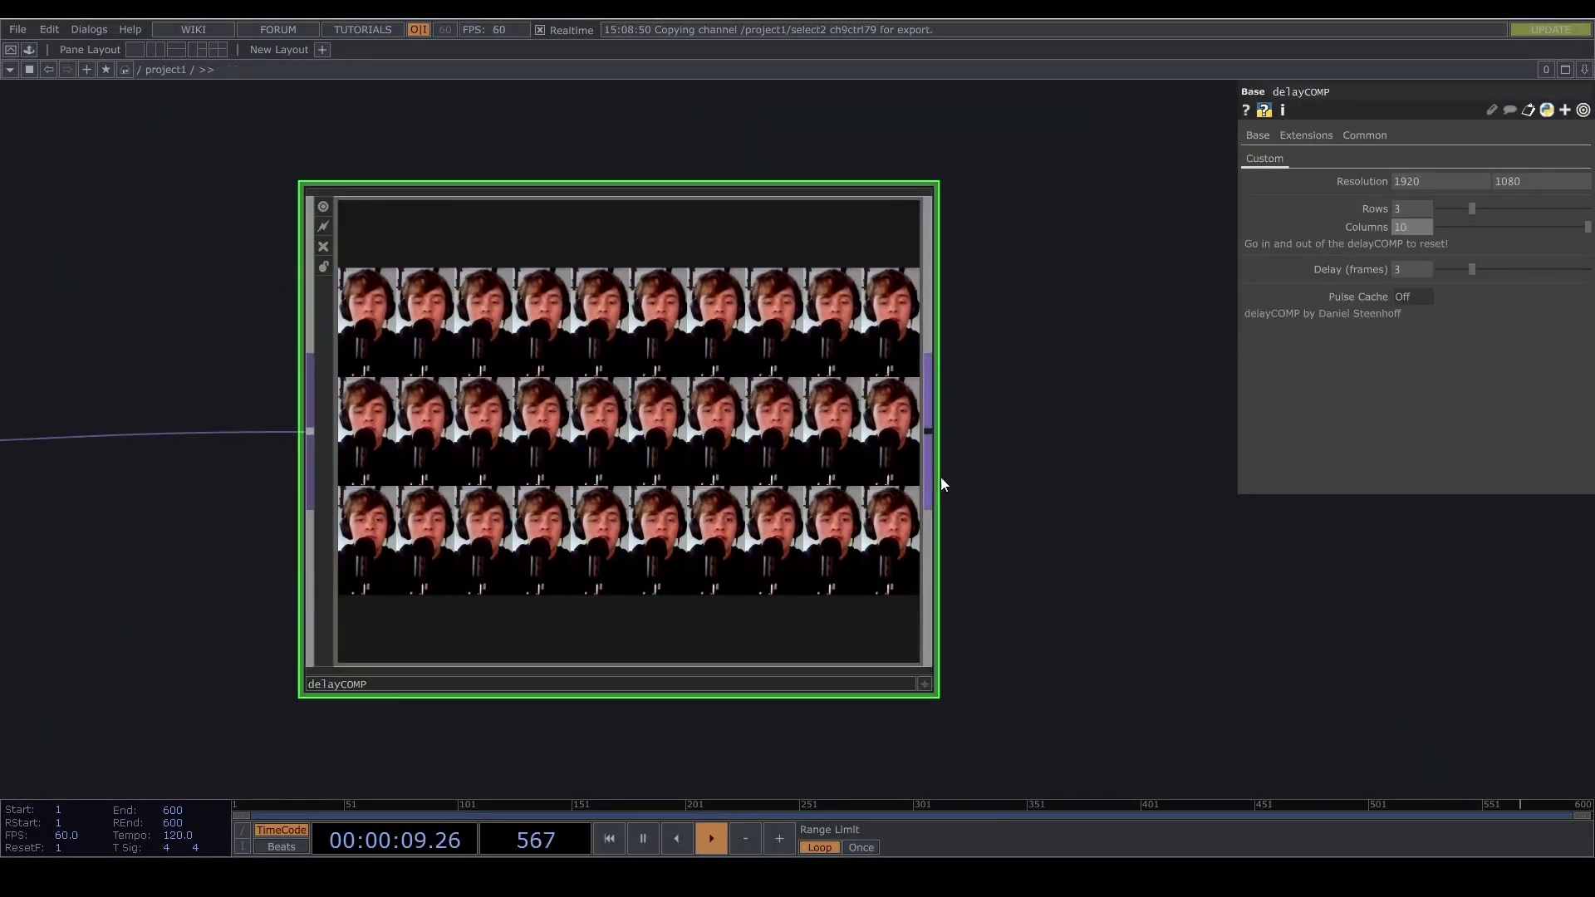
{"action": "scroll", "coordinate": [676, 422], "scroll_direction": "up", "scroll_amount": 2}
{"action": "scroll", "coordinate": [676, 422], "scroll_direction": "down", "scroll_amount": 3}
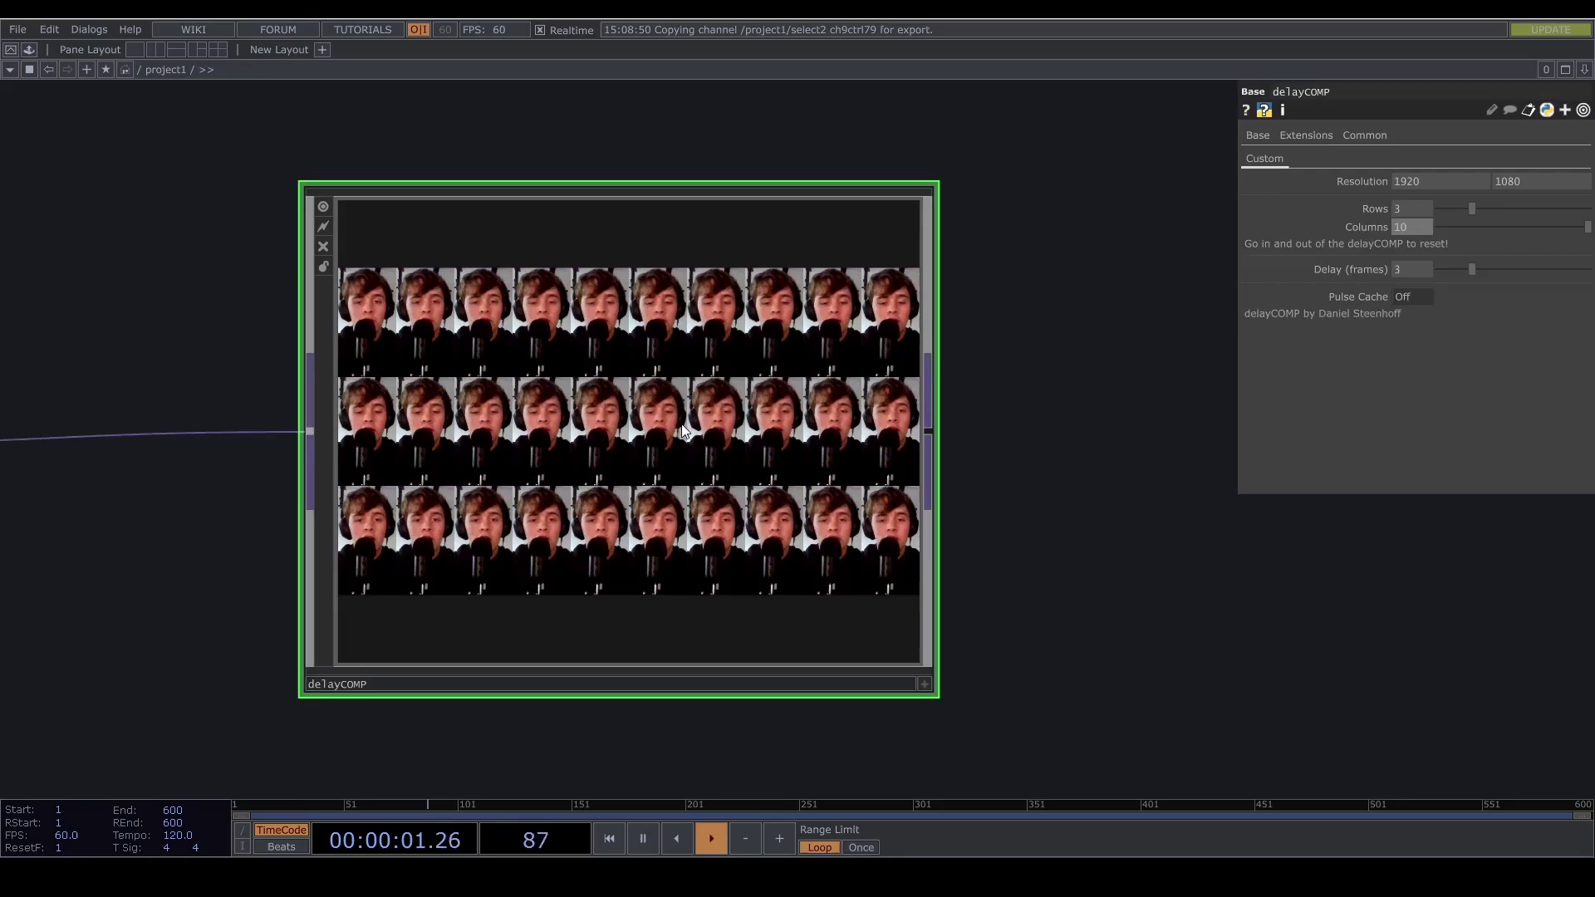
- Set the delayCOMP's Rows to 10 and inspect the individual delayed copies up close
{"action": "left_click_drag", "start_coordinate": [1472, 208], "coordinate": [1553, 210]}
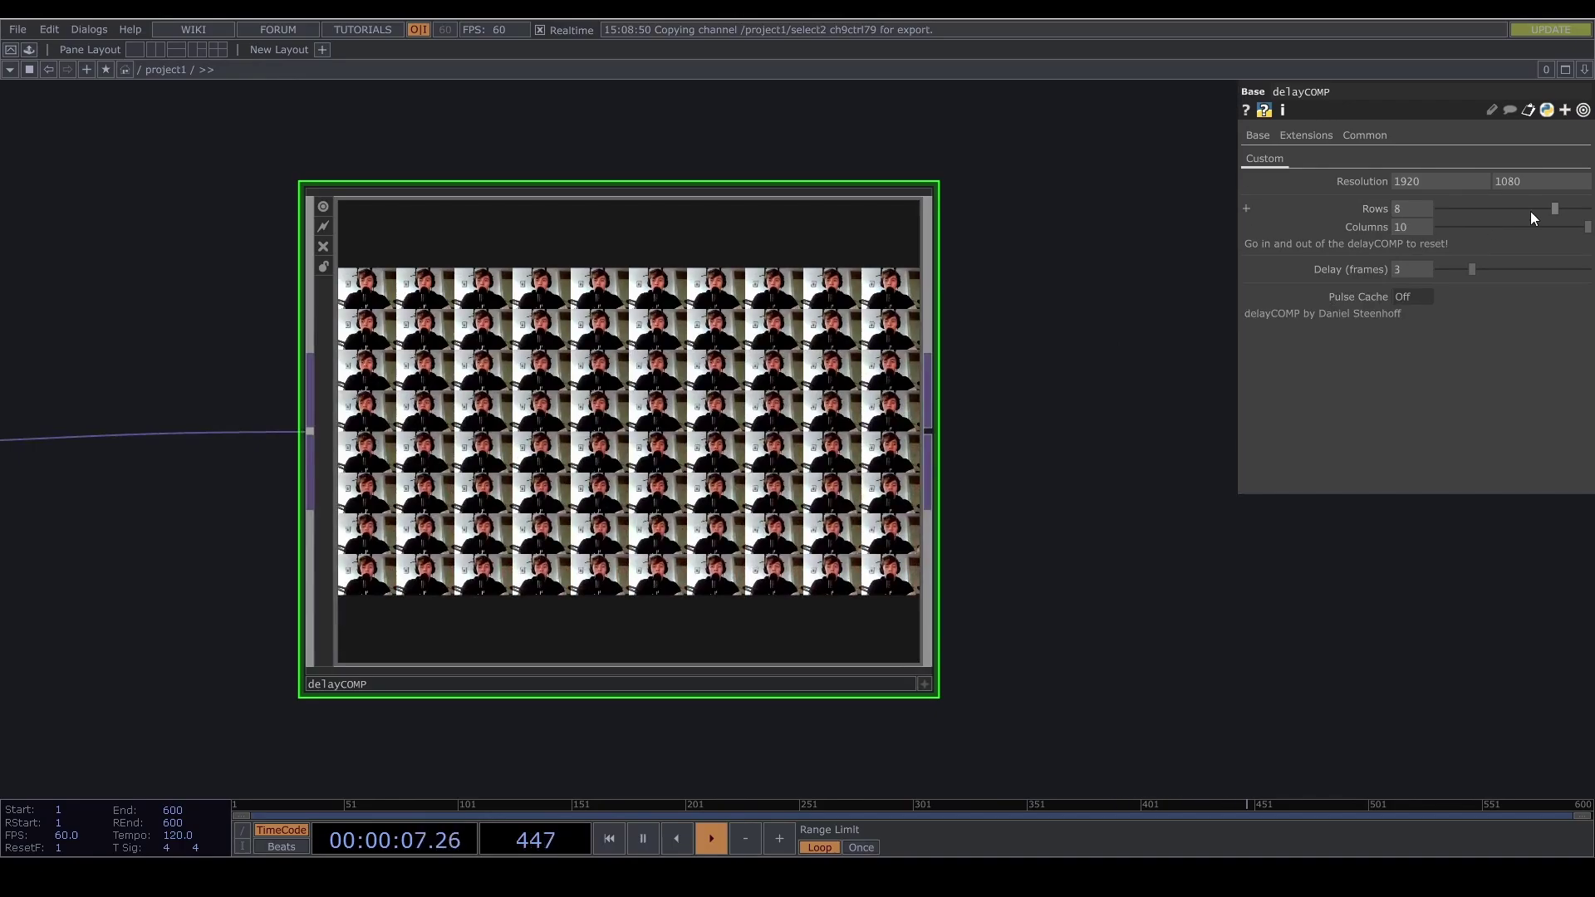
{"action": "left_click_drag", "start_coordinate": [1554, 208], "coordinate": [1582, 210]}
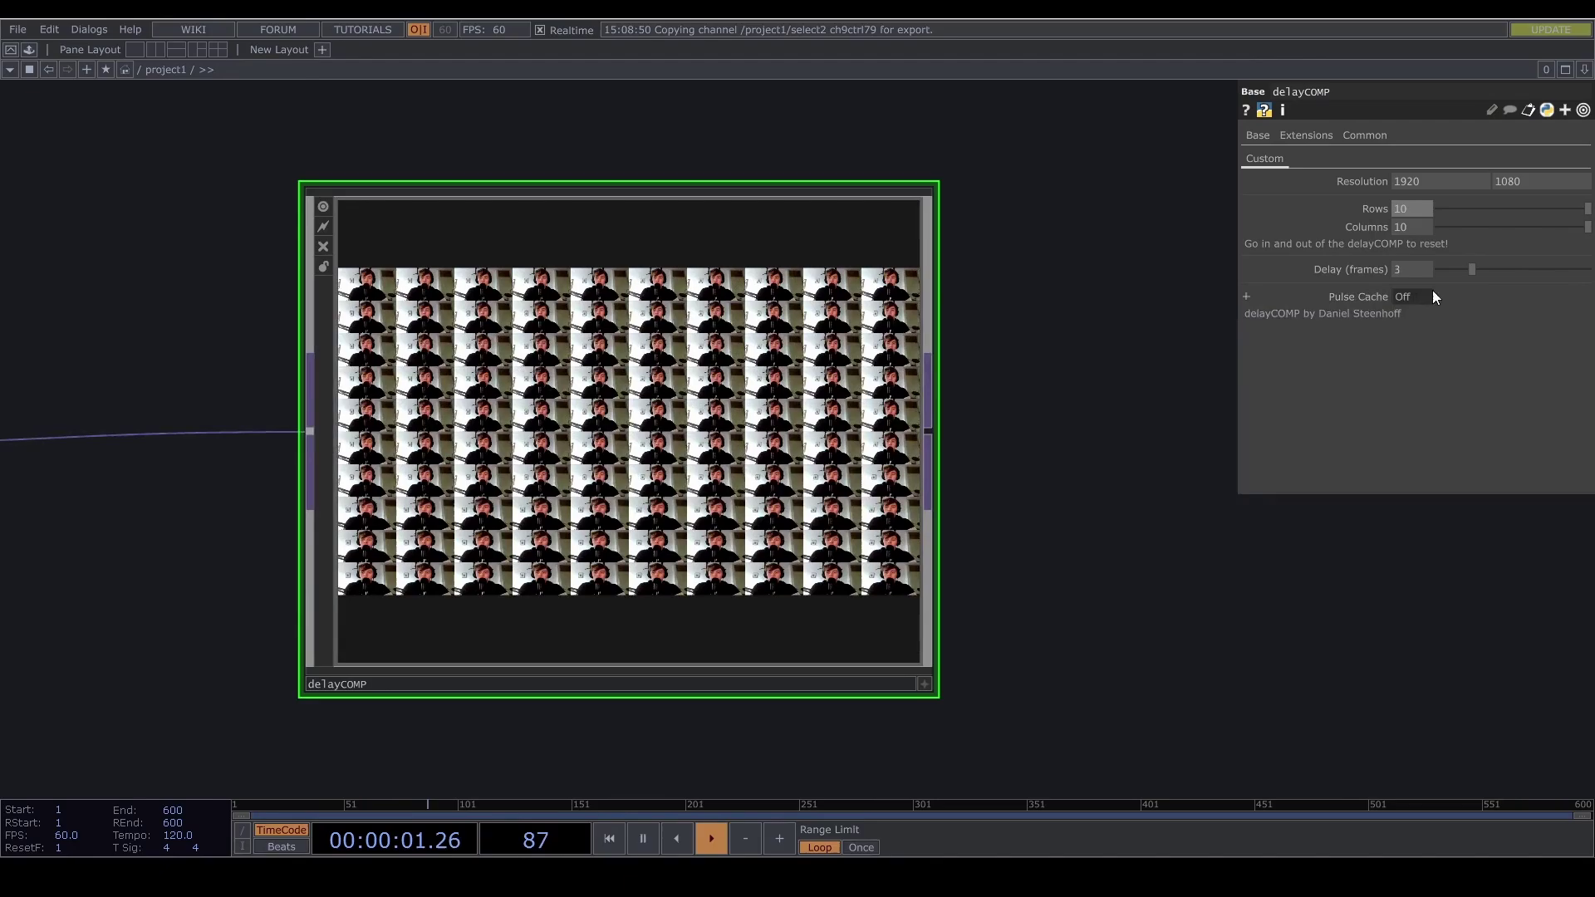
{"action": "scroll", "coordinate": [319, 273], "scroll_direction": "up", "scroll_amount": 2}
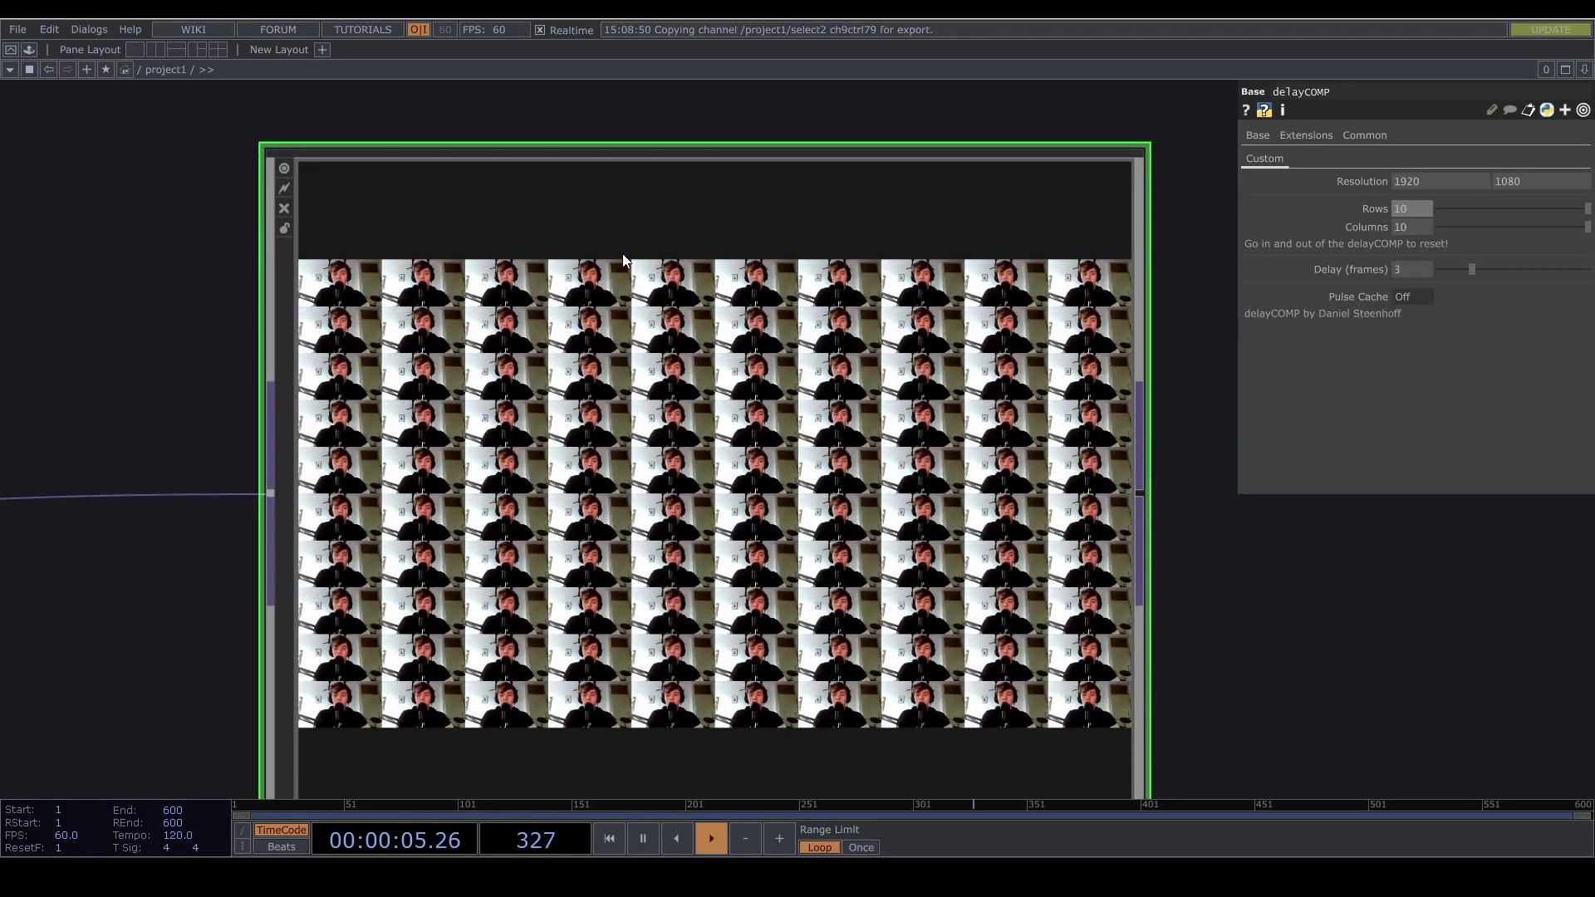
{"action": "scroll", "coordinate": [421, 265], "scroll_direction": "up", "scroll_amount": 5}
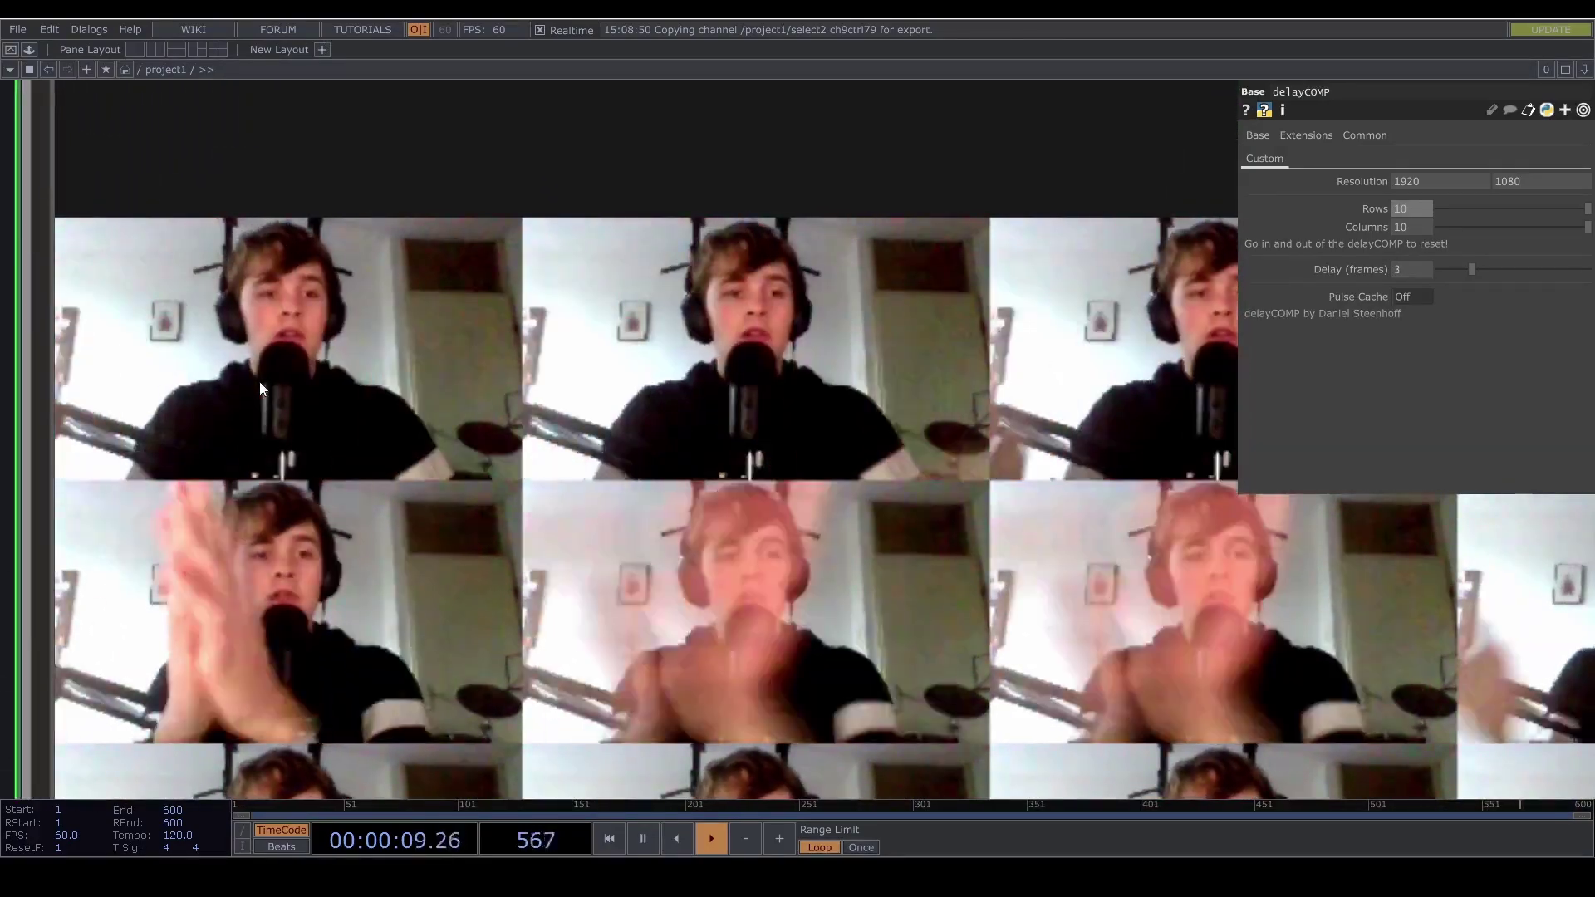
{"action": "scroll", "coordinate": [310, 163], "scroll_direction": "down", "scroll_amount": 5}
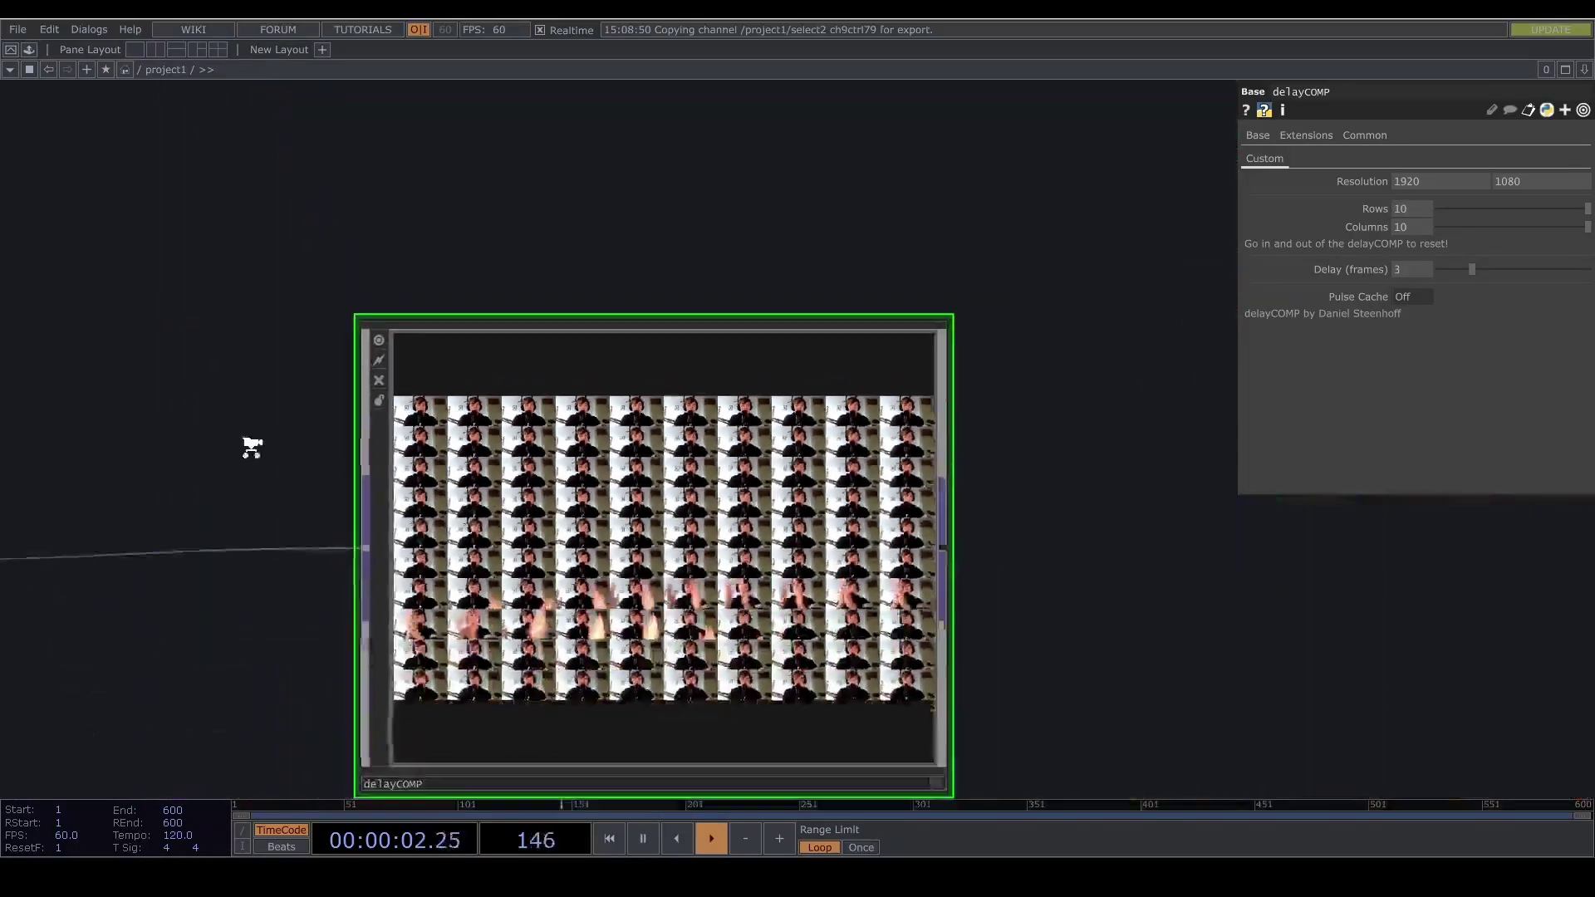
- Review the nodes feeding the delayCOMP, from the videodevin1 and rectangle1 sources through switch1 and level1
{"action": "middle_click_drag", "start_coordinate": [252, 447], "coordinate": [224, 457]}
{"action": "left_click_drag", "start_coordinate": [233, 453], "coordinate": [864, 337]}
{"action": "middle_click_drag", "start_coordinate": [500, 321], "coordinate": [407, 348]}
{"action": "left_click_drag", "start_coordinate": [420, 263], "coordinate": [875, 281]}
{"action": "left_click_drag", "start_coordinate": [36, 461], "coordinate": [285, 516]}
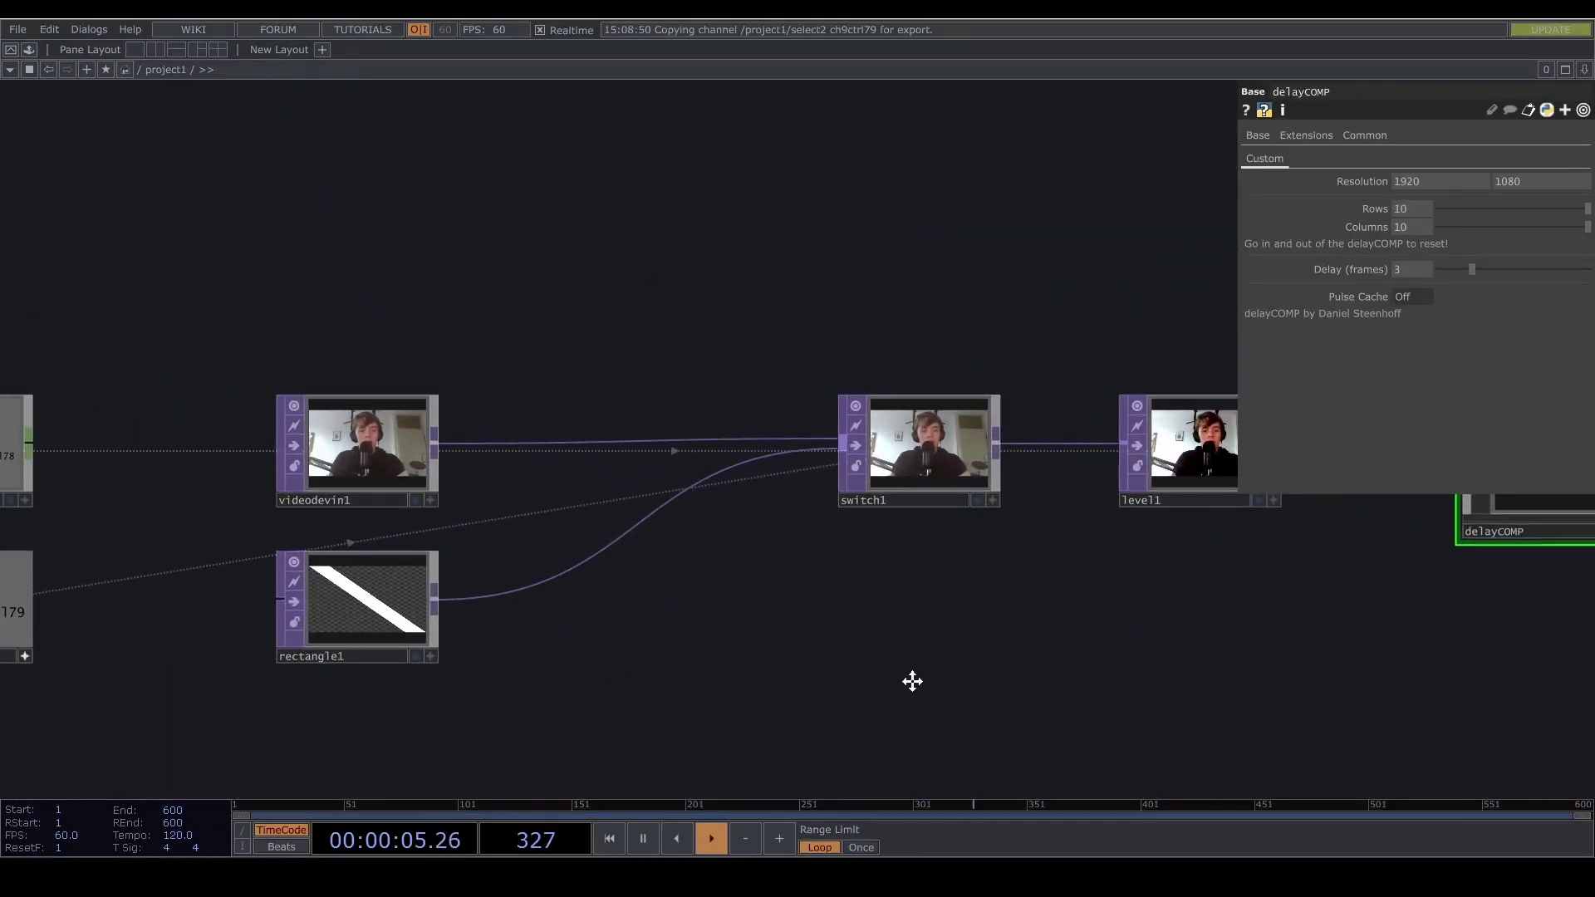
{"action": "left_click_drag", "start_coordinate": [912, 681], "coordinate": [581, 662]}
{"action": "left_click_drag", "start_coordinate": [757, 618], "coordinate": [199, 612]}
- Look inside the delayCOMP at the fit1, cache1 and replicated item nodes, and return to project1
{"action": "scroll", "coordinate": [324, 445], "scroll_direction": "up", "scroll_amount": 2}
{"action": "key", "text": "i"}
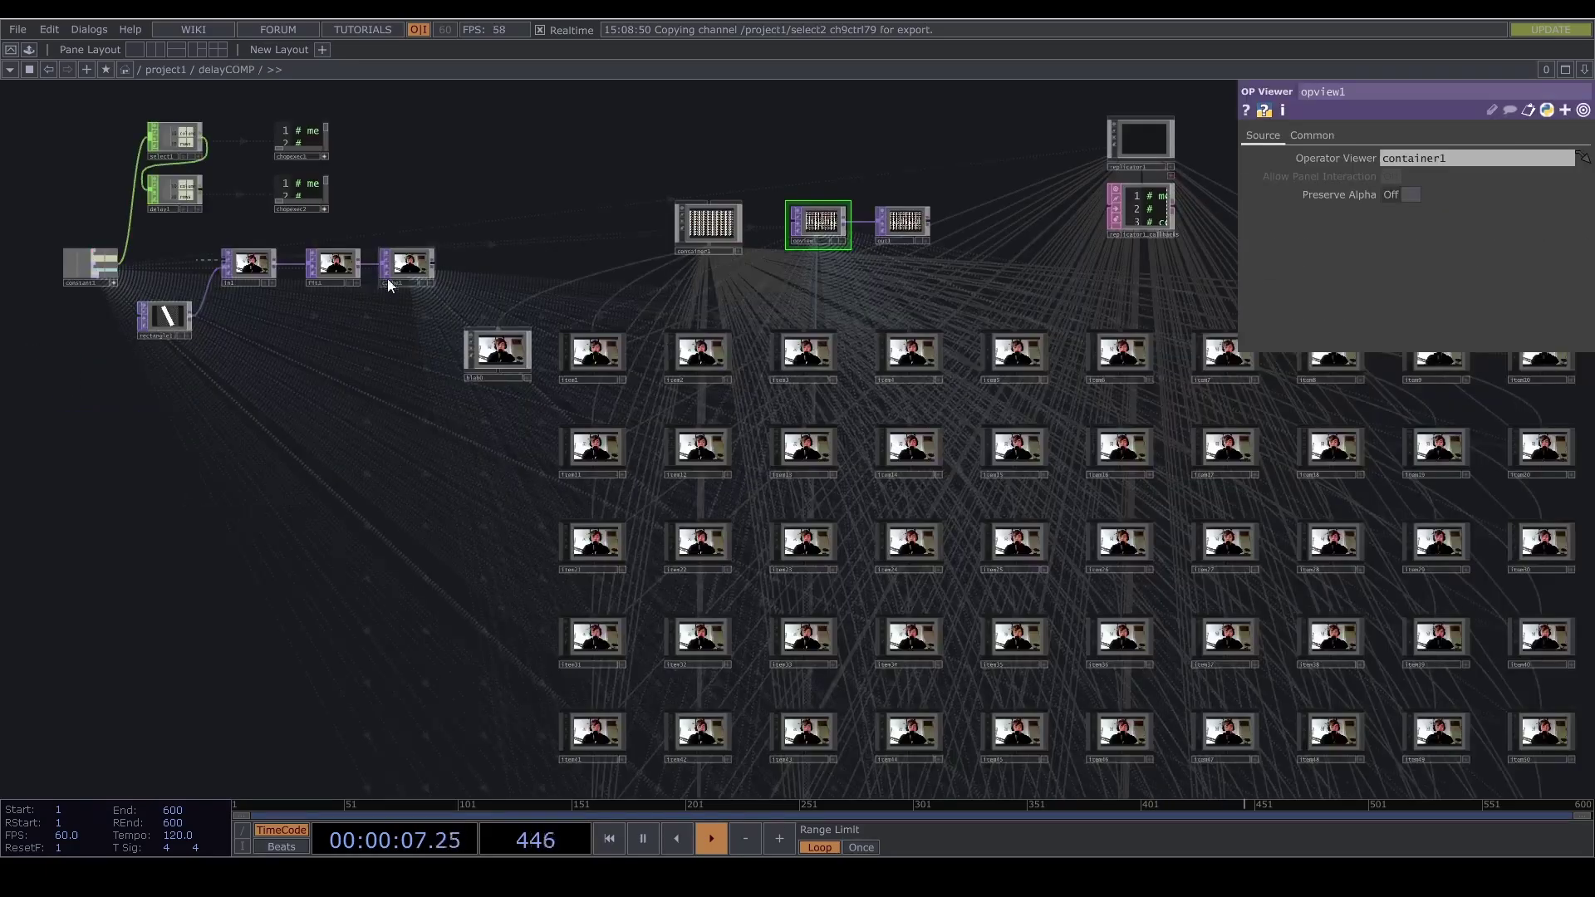
{"action": "scroll", "coordinate": [307, 416], "scroll_direction": "up", "scroll_amount": 6}
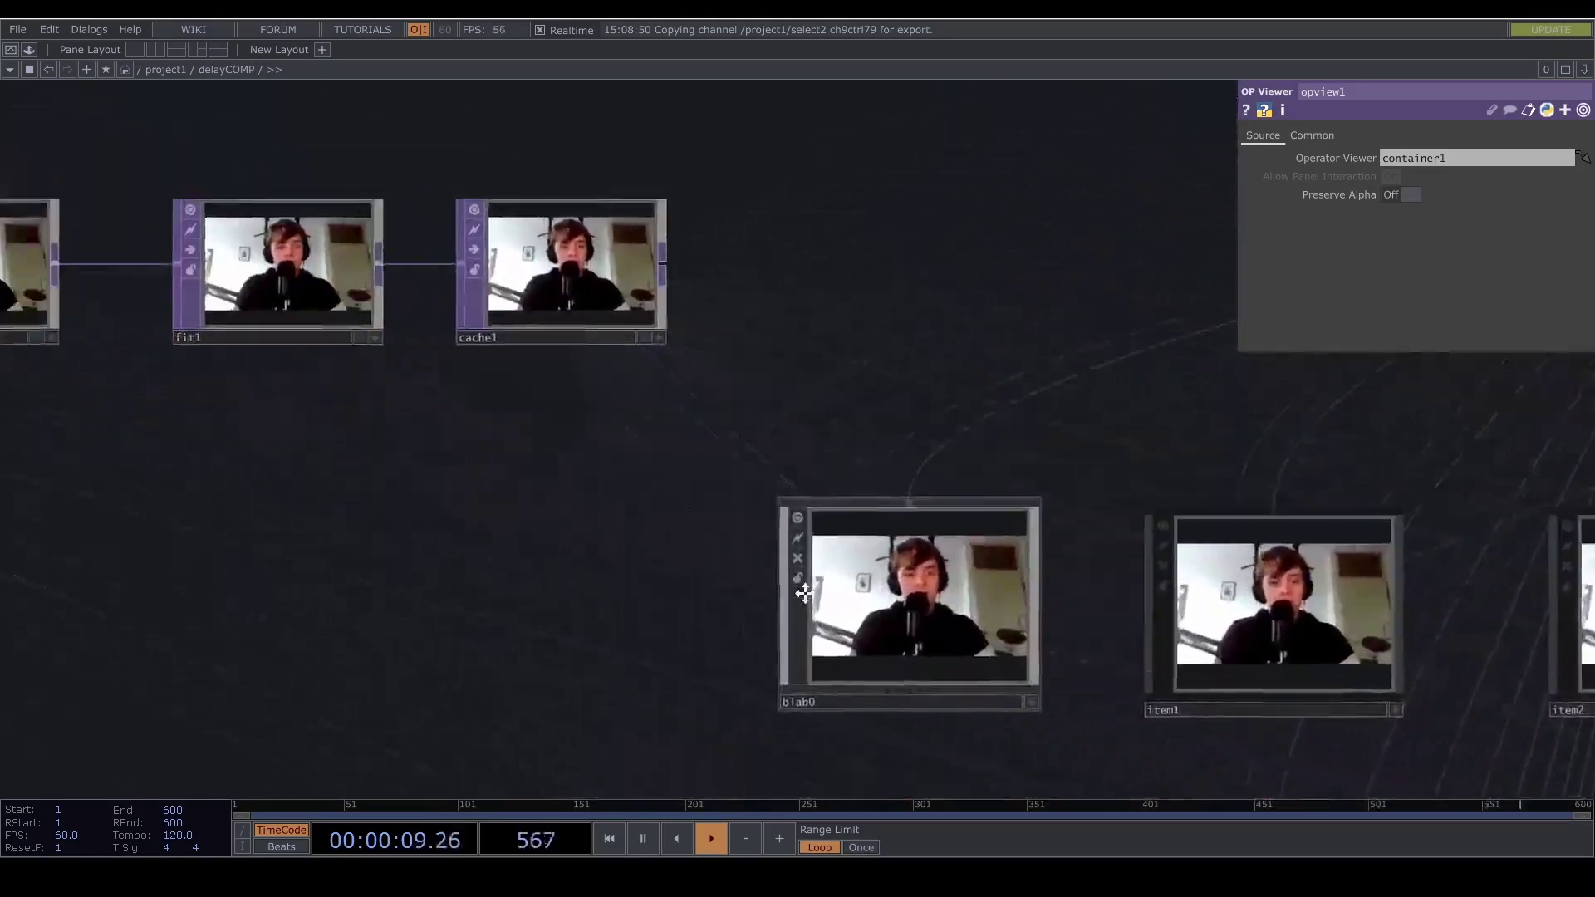
{"action": "key", "text": "u"}
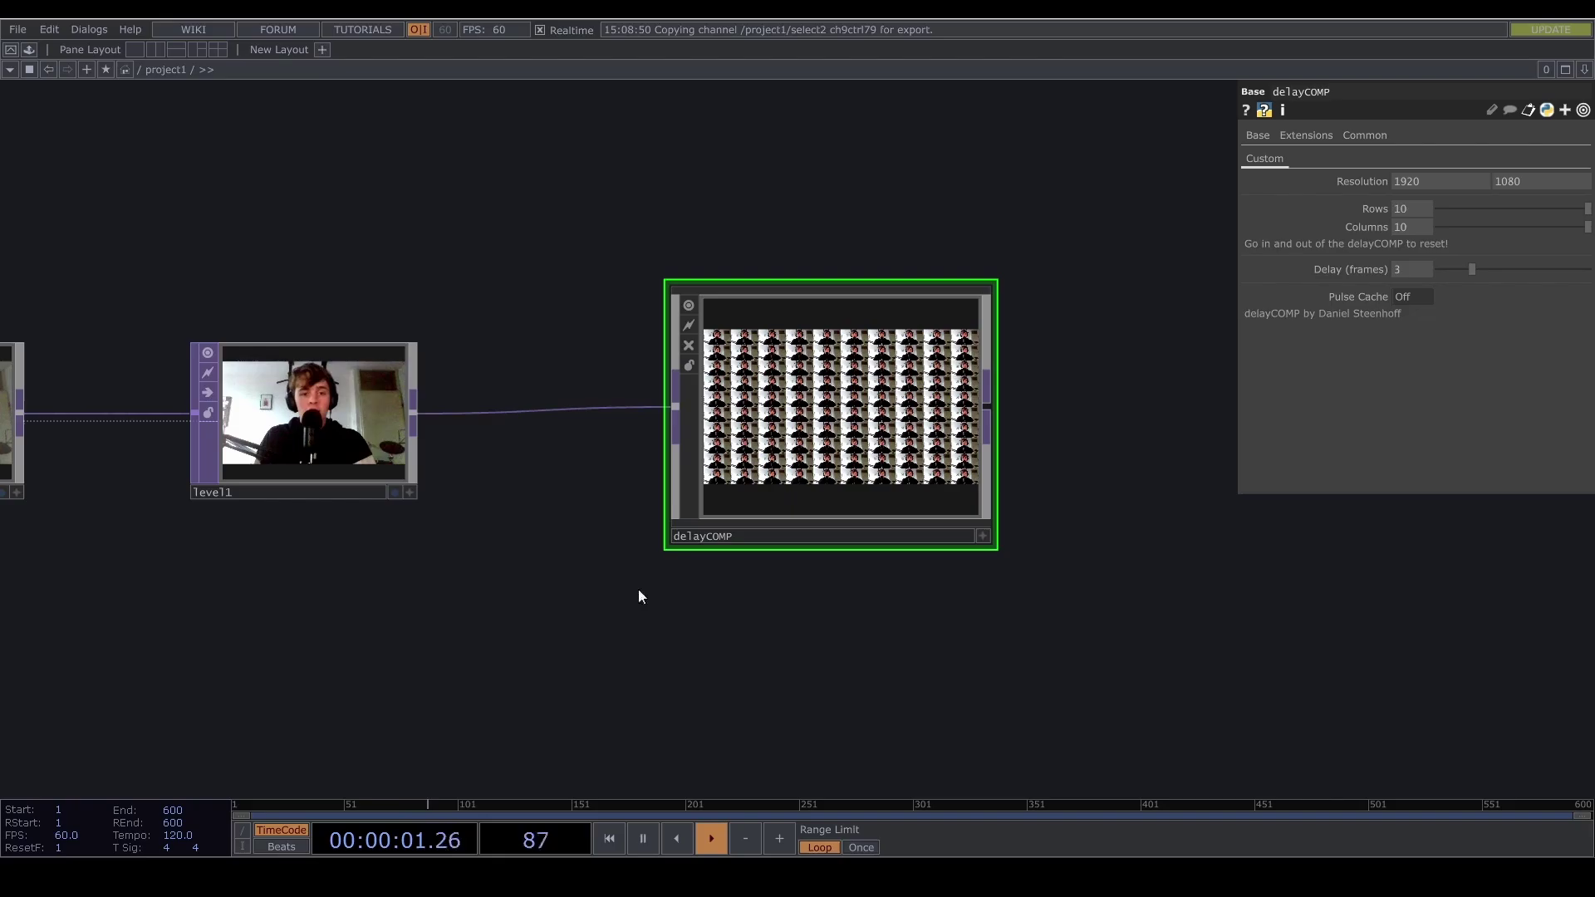
- Set the delayCOMP's Delay (frames) to 10 and inspect the longer offset between the copies
{"action": "scroll", "coordinate": [893, 316], "scroll_direction": "up", "scroll_amount": 3}
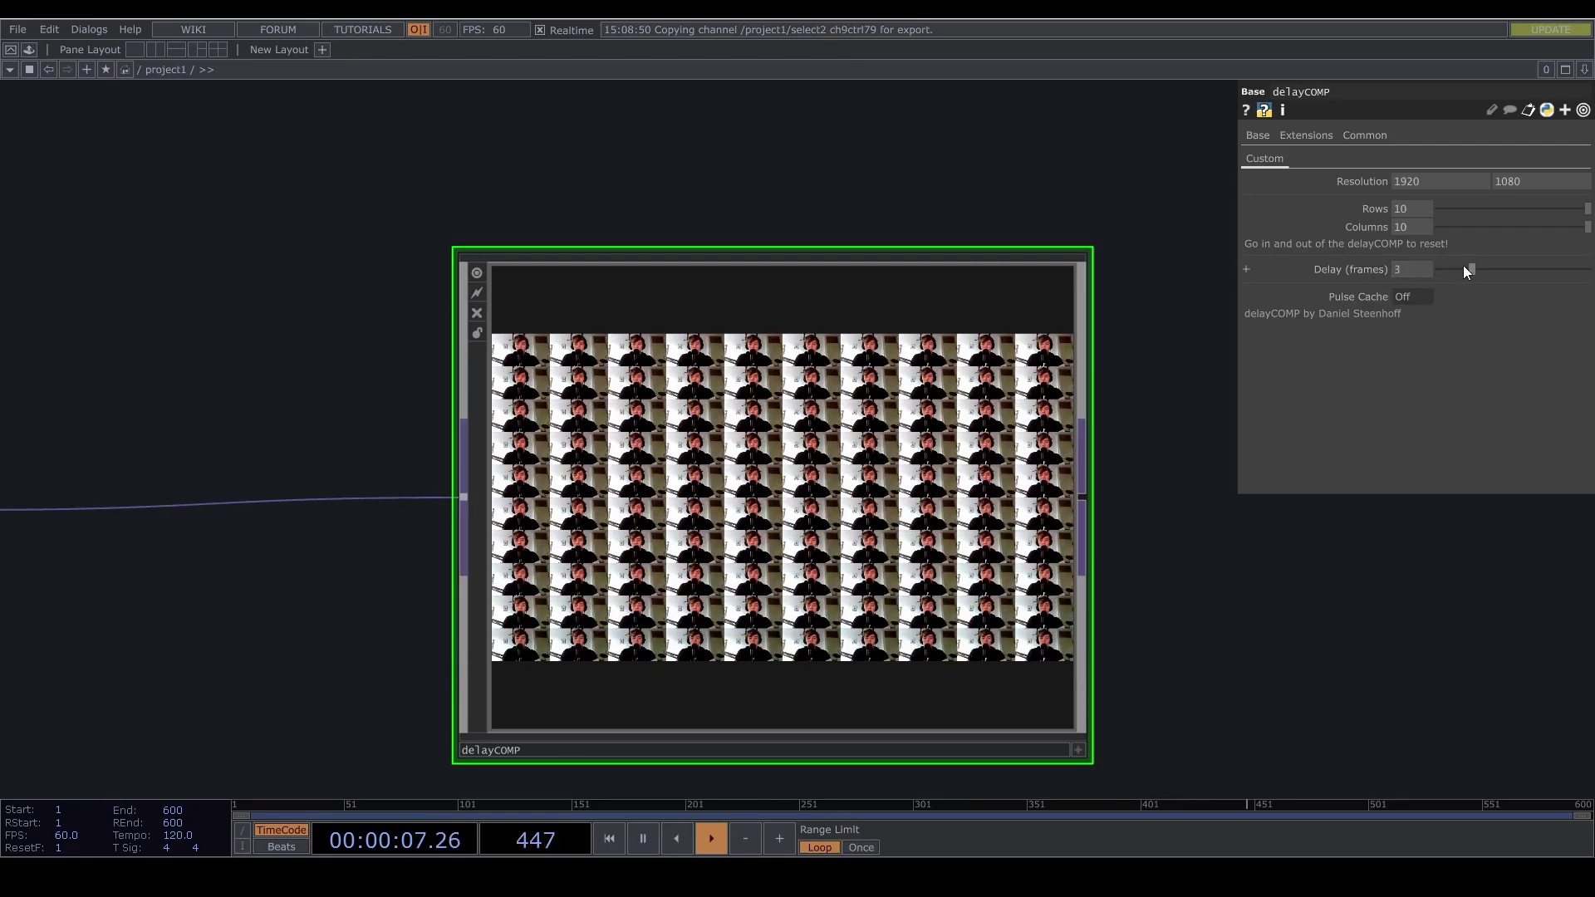
{"action": "left_click_drag", "start_coordinate": [1478, 269], "coordinate": [1582, 269]}
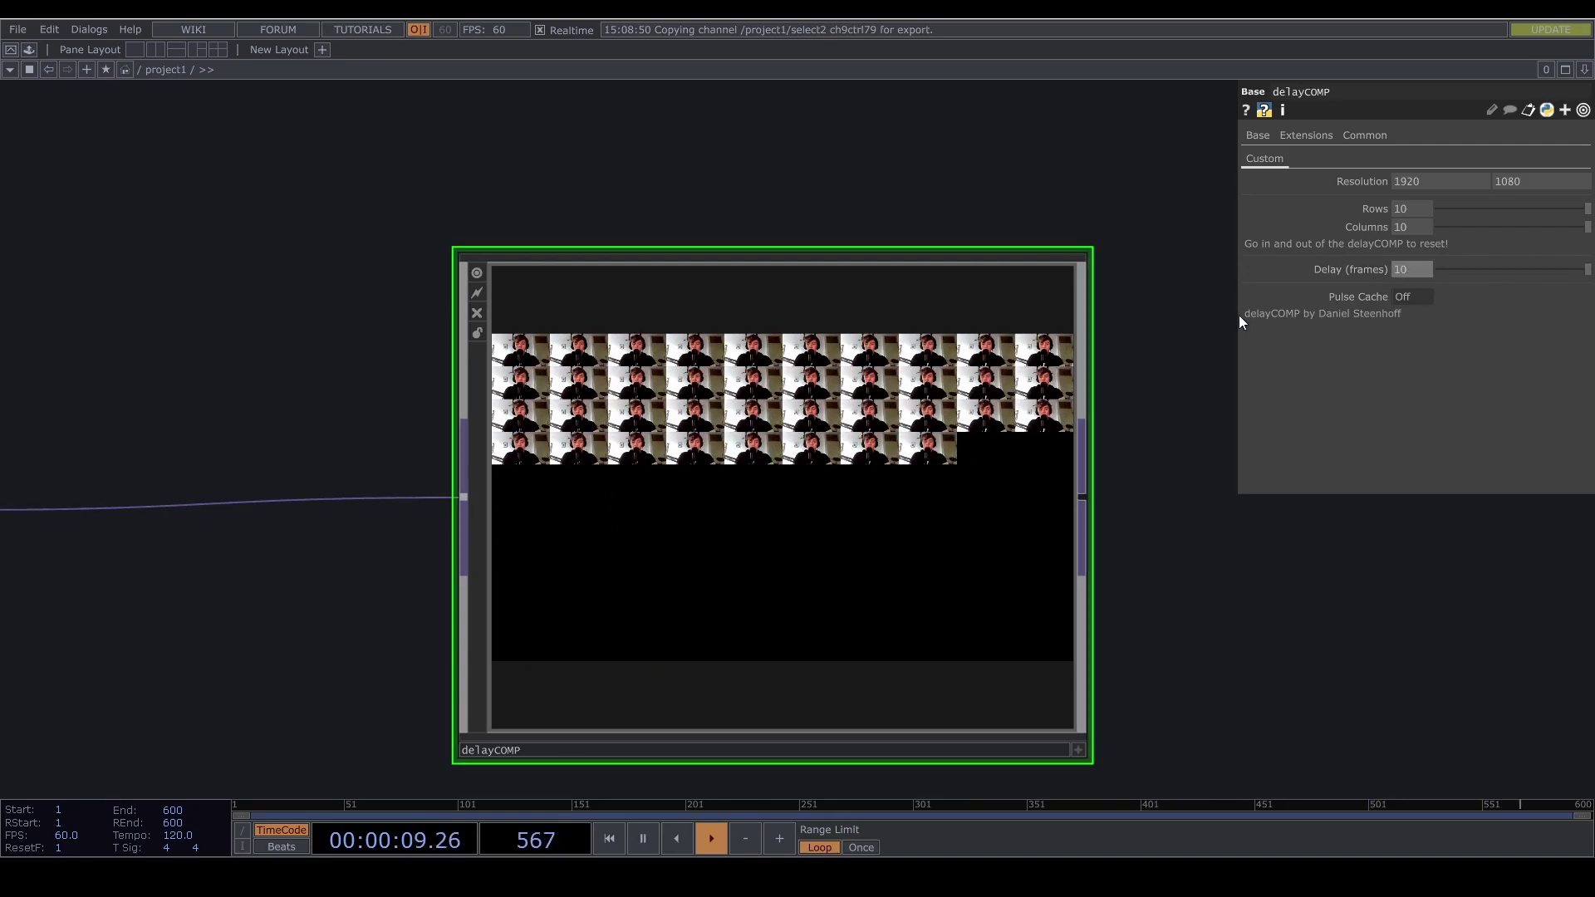
{"action": "scroll", "coordinate": [642, 404], "scroll_direction": "up", "scroll_amount": 5}
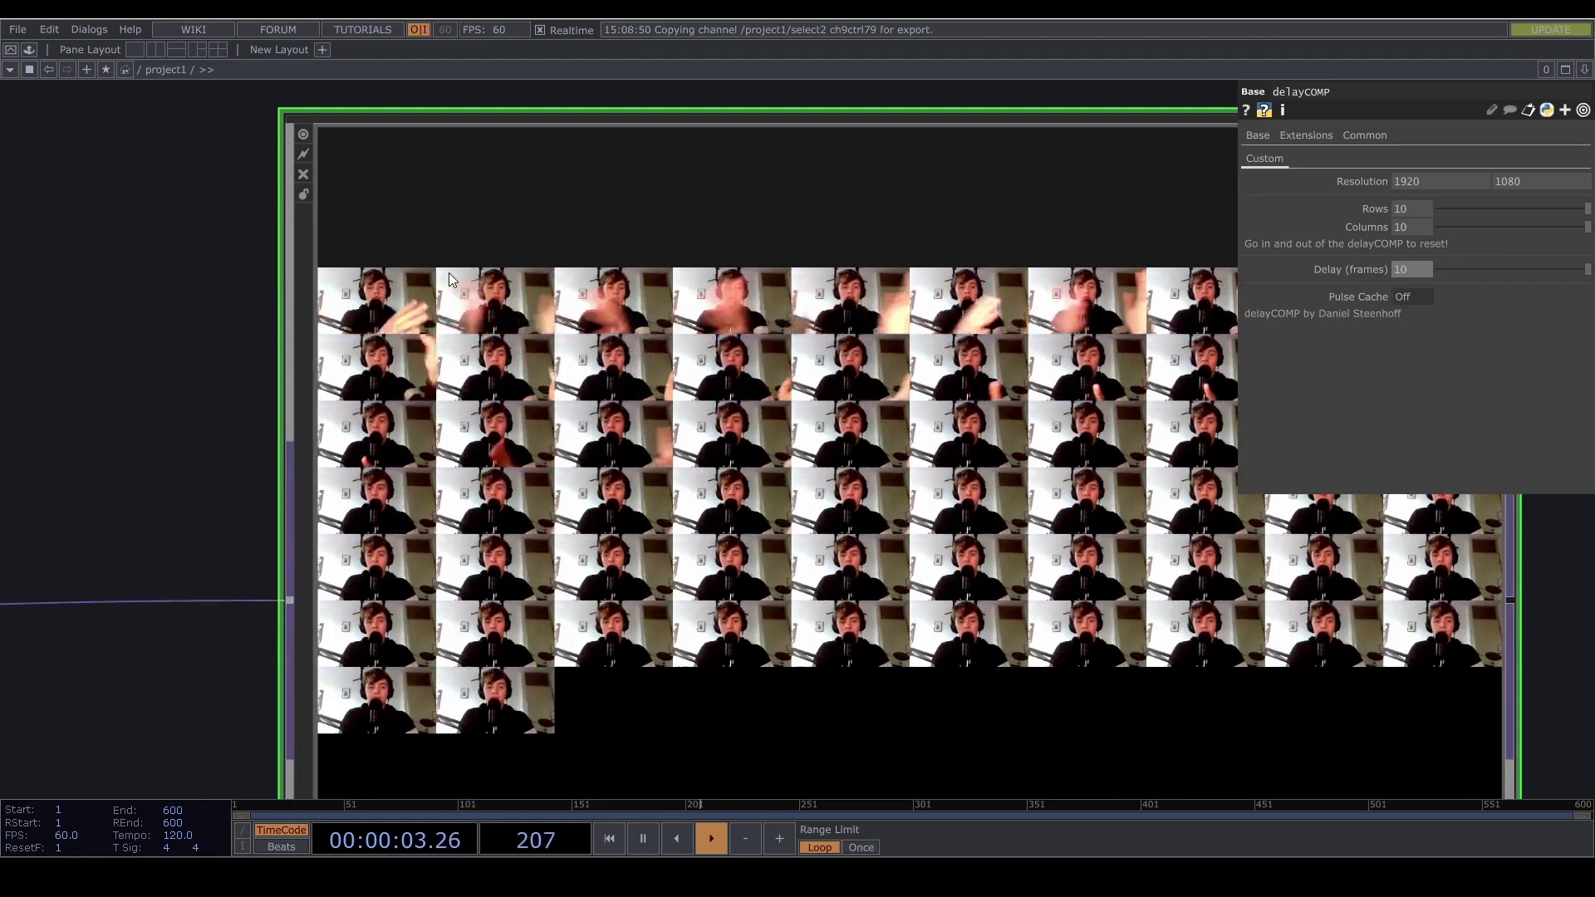
{"action": "scroll", "coordinate": [581, 382], "scroll_direction": "down", "scroll_amount": 3}
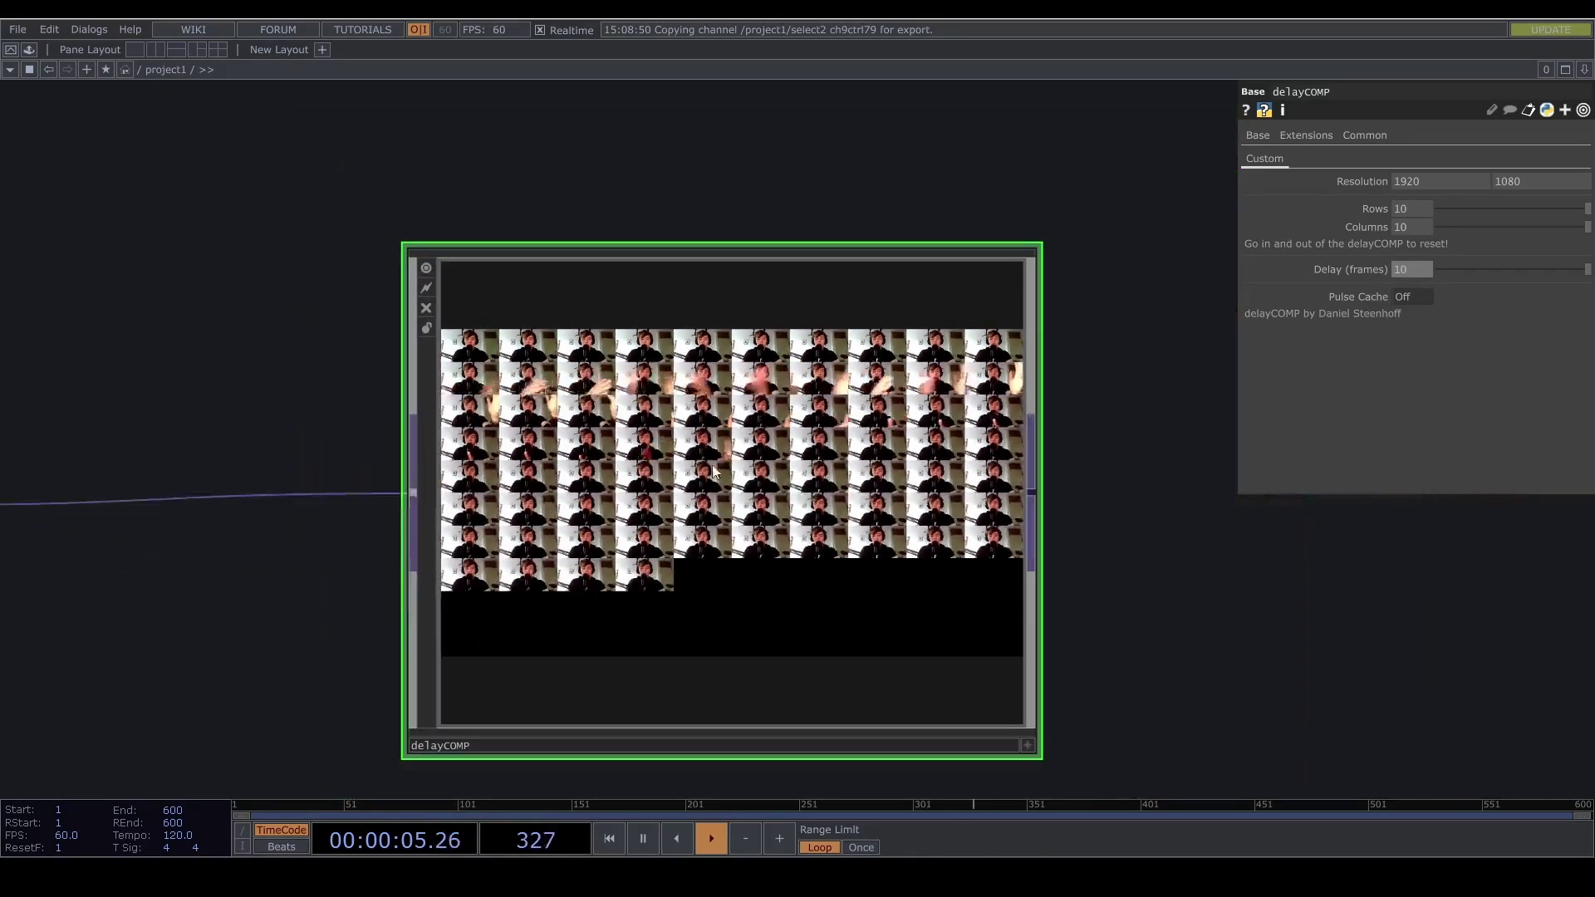
{"action": "scroll", "coordinate": [639, 428], "scroll_direction": "up", "scroll_amount": 2}
- Set the delayCOMP's Delay (frames) to 3 and inspect the shorter offset across the grid
{"action": "left_click_drag", "start_coordinate": [1533, 267], "coordinate": [1438, 281]}
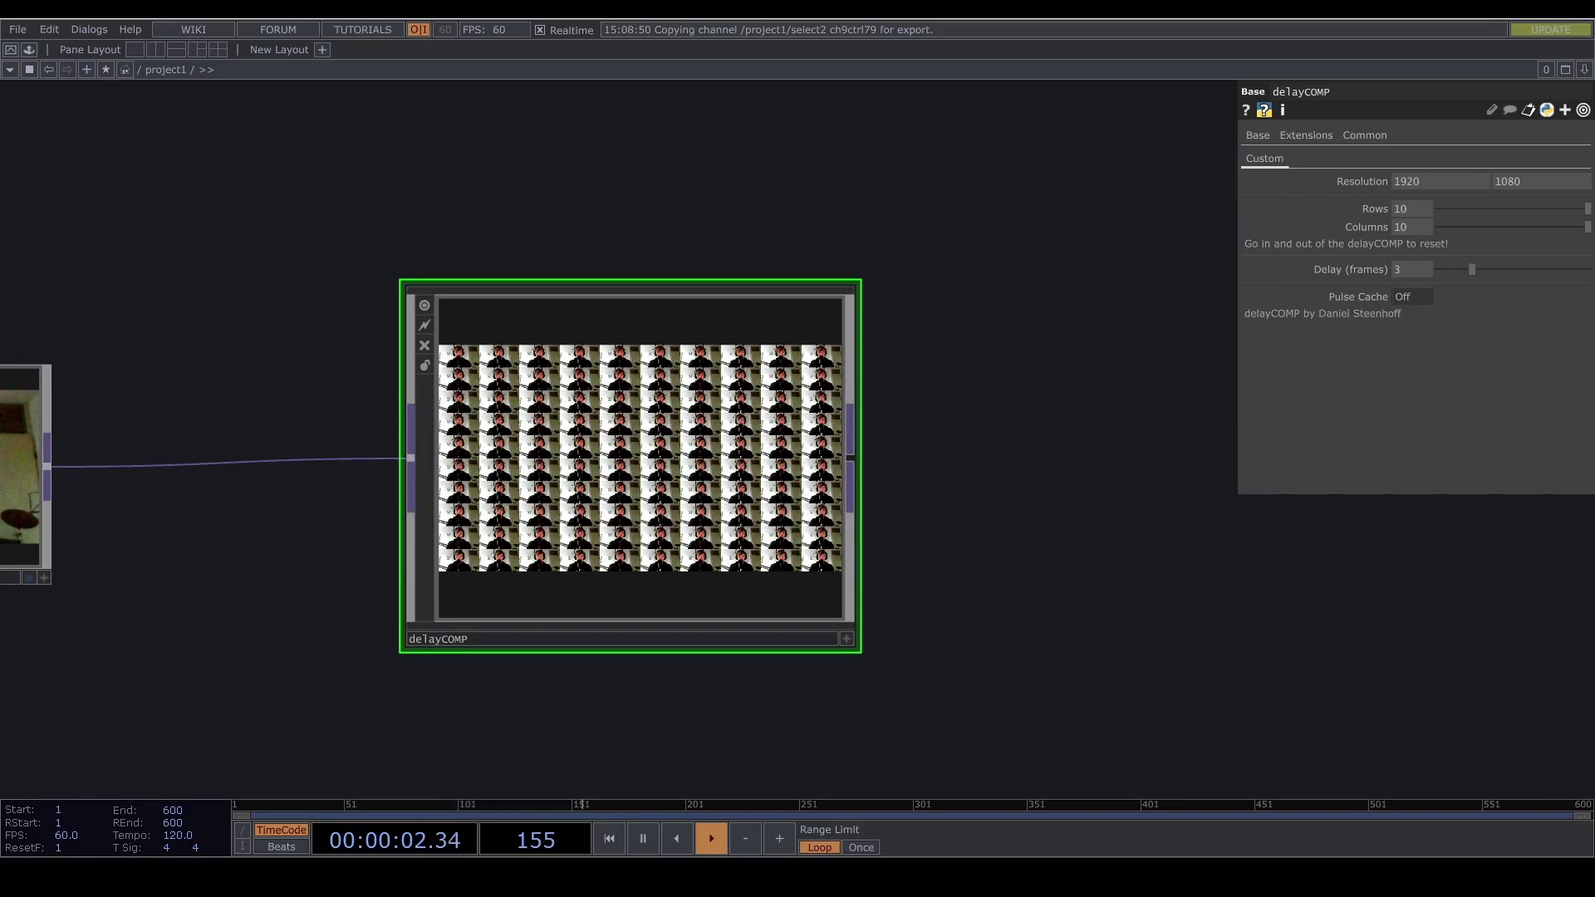
{"action": "left_click_drag", "start_coordinate": [958, 431], "coordinate": [992, 430]}
{"action": "scroll", "coordinate": [681, 460], "scroll_direction": "up", "scroll_amount": 5}
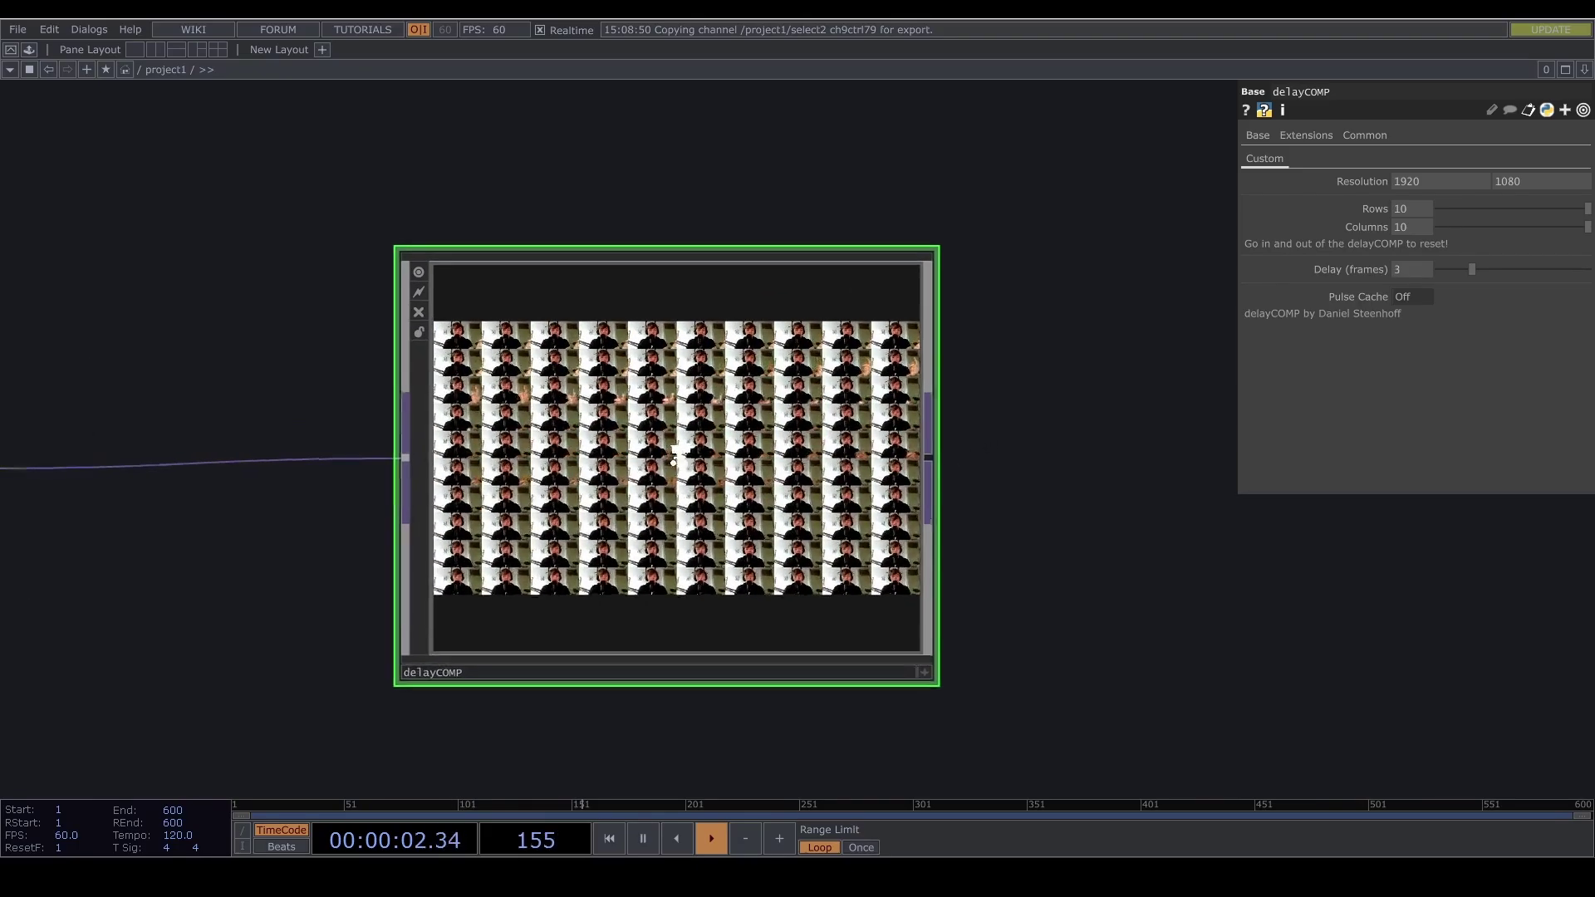
{"action": "scroll", "coordinate": [656, 465], "scroll_direction": "down", "scroll_amount": 3}
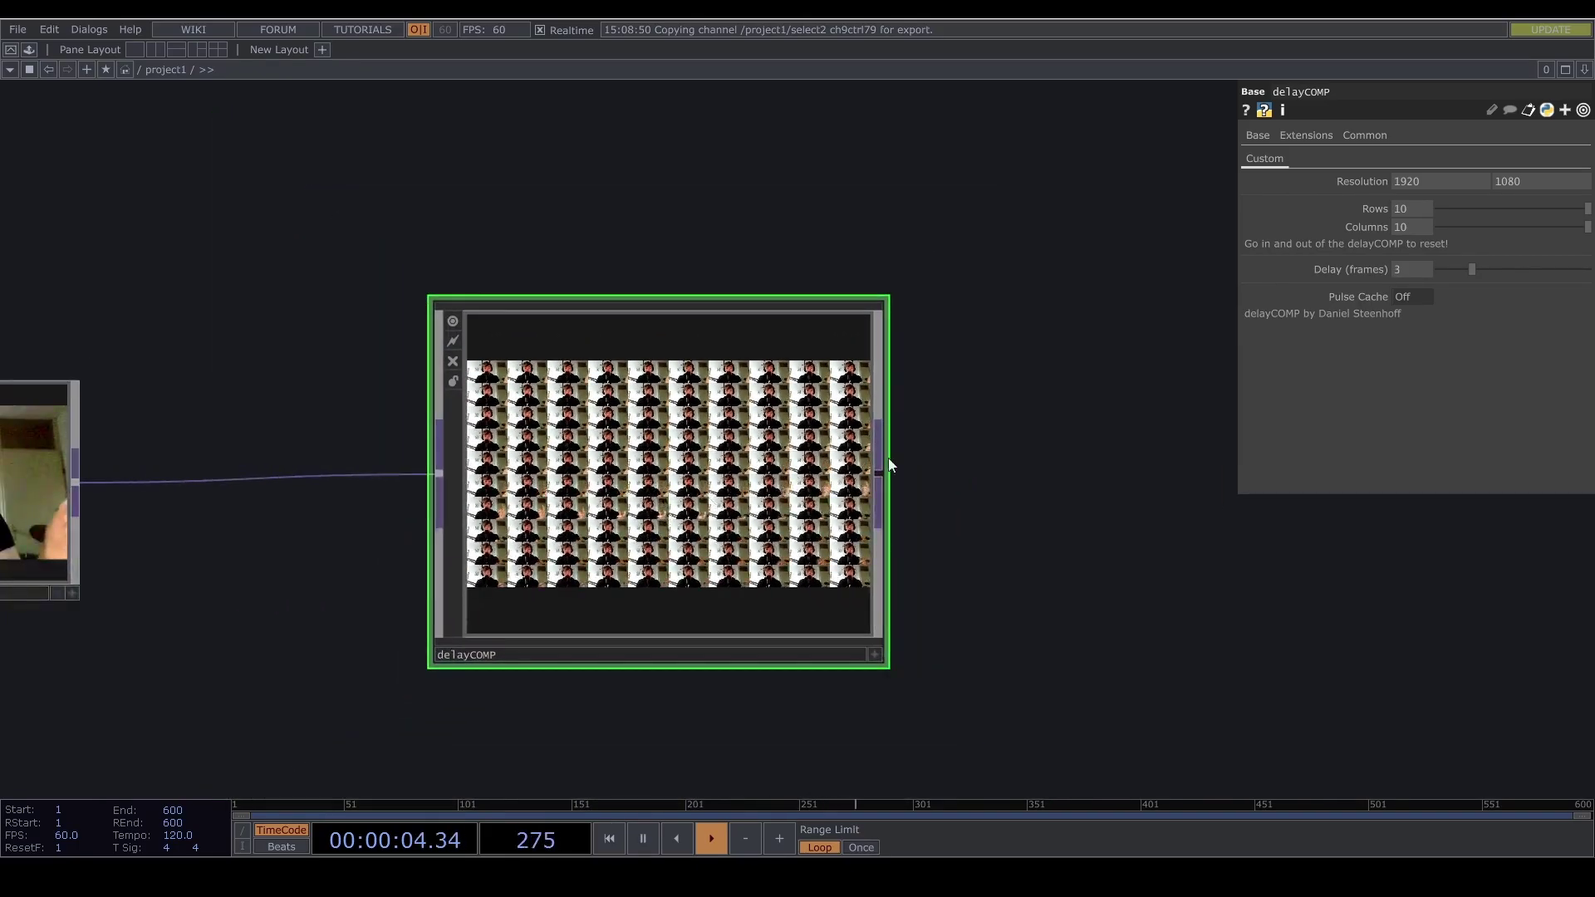
{"action": "scroll", "coordinate": [888, 463], "scroll_direction": "down", "scroll_amount": 3}
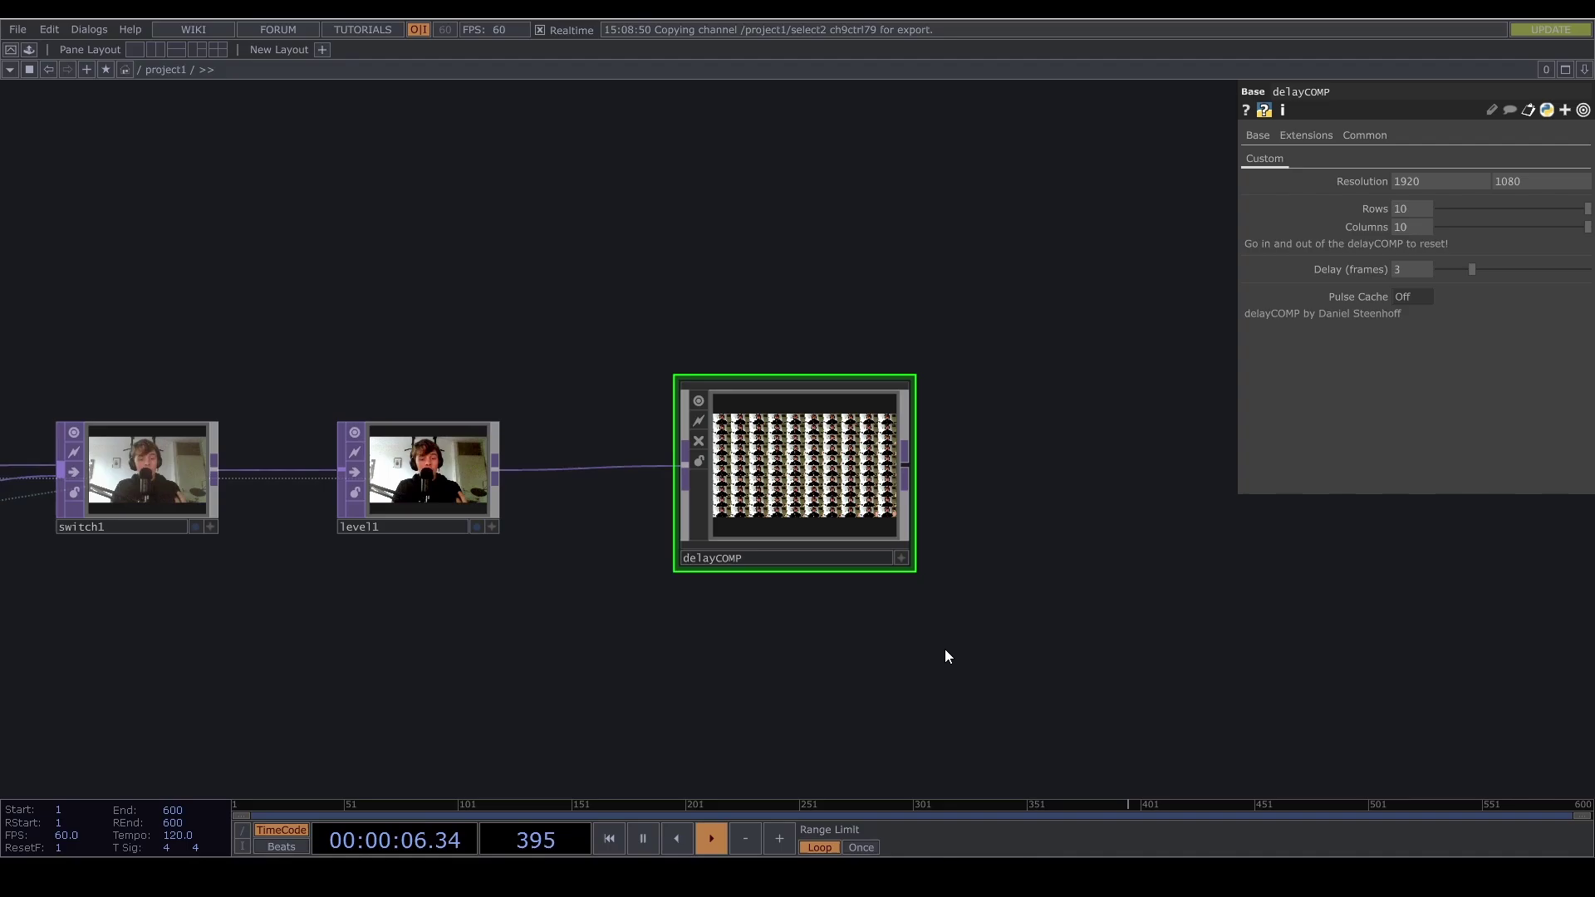
- Add a Cache TOP to the project1 network in the empty space near the delayCOMP
{"action": "left_click_drag", "start_coordinate": [970, 662], "coordinate": [693, 613]}
{"action": "key", "text": "Tab"}
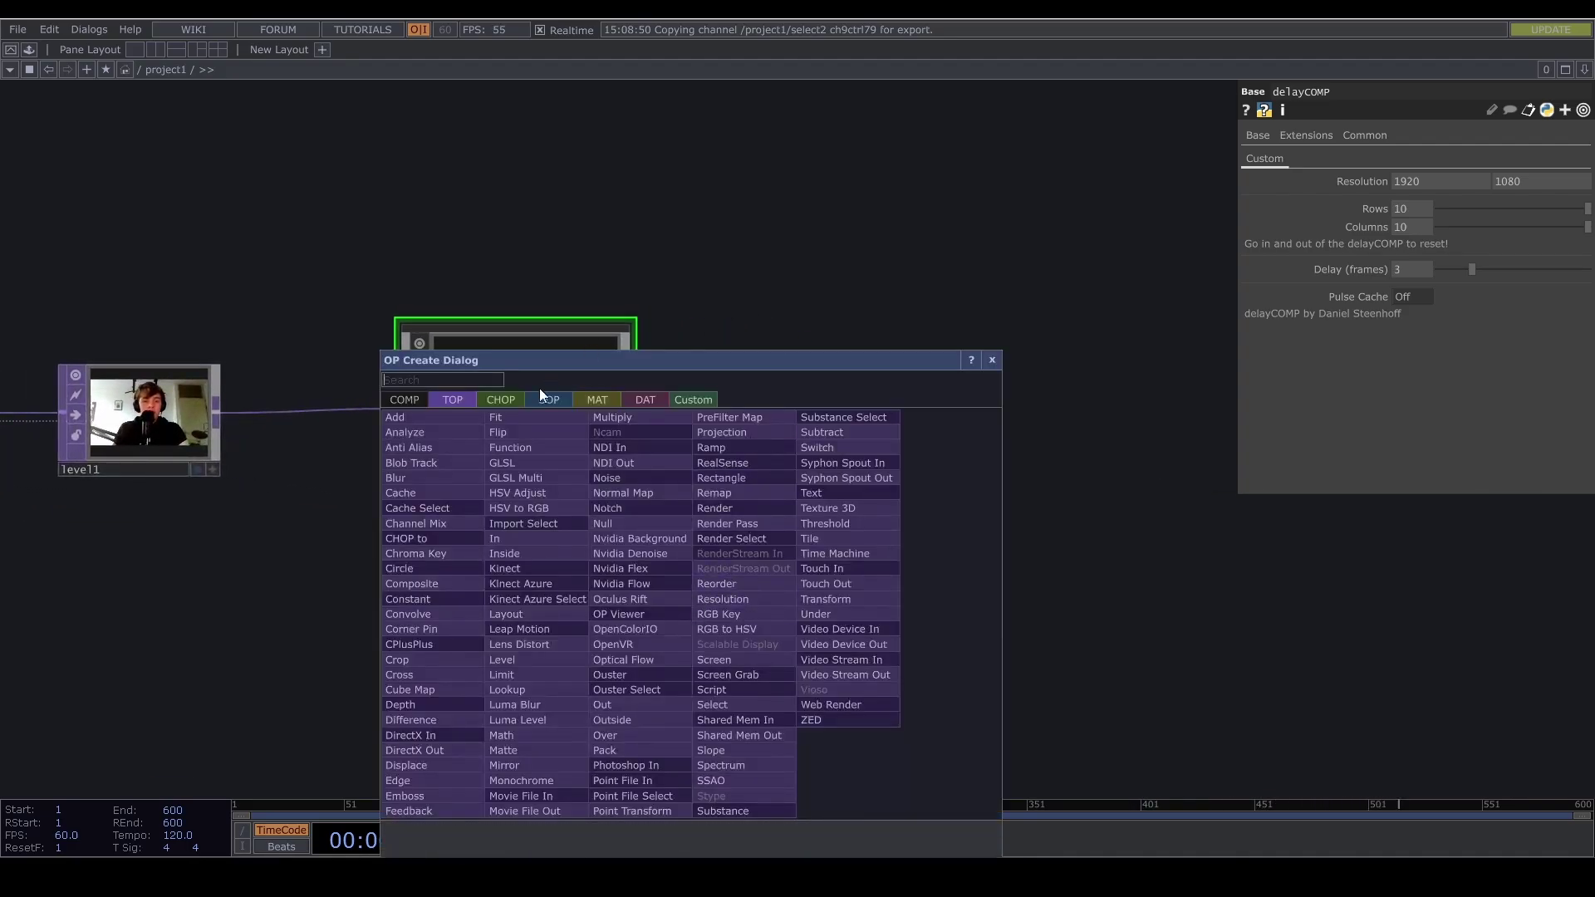
{"action": "type", "text": "cac"}
{"action": "left_click", "coordinate": [445, 491]}
{"action": "left_click_drag", "start_coordinate": [954, 308], "coordinate": [734, 296]}
{"action": "left_click_drag", "start_coordinate": [802, 431], "coordinate": [609, 498]}
- Examine the replicated item network inside the delayCOMP and return to project1
{"action": "left_click_drag", "start_coordinate": [305, 398], "coordinate": [904, 473]}
{"action": "scroll", "coordinate": [747, 436], "scroll_direction": "down", "scroll_amount": 3}
{"action": "left_click_drag", "start_coordinate": [744, 490], "coordinate": [586, 431]}
{"action": "left_click", "coordinate": [601, 545]}
{"action": "key", "text": "i"}
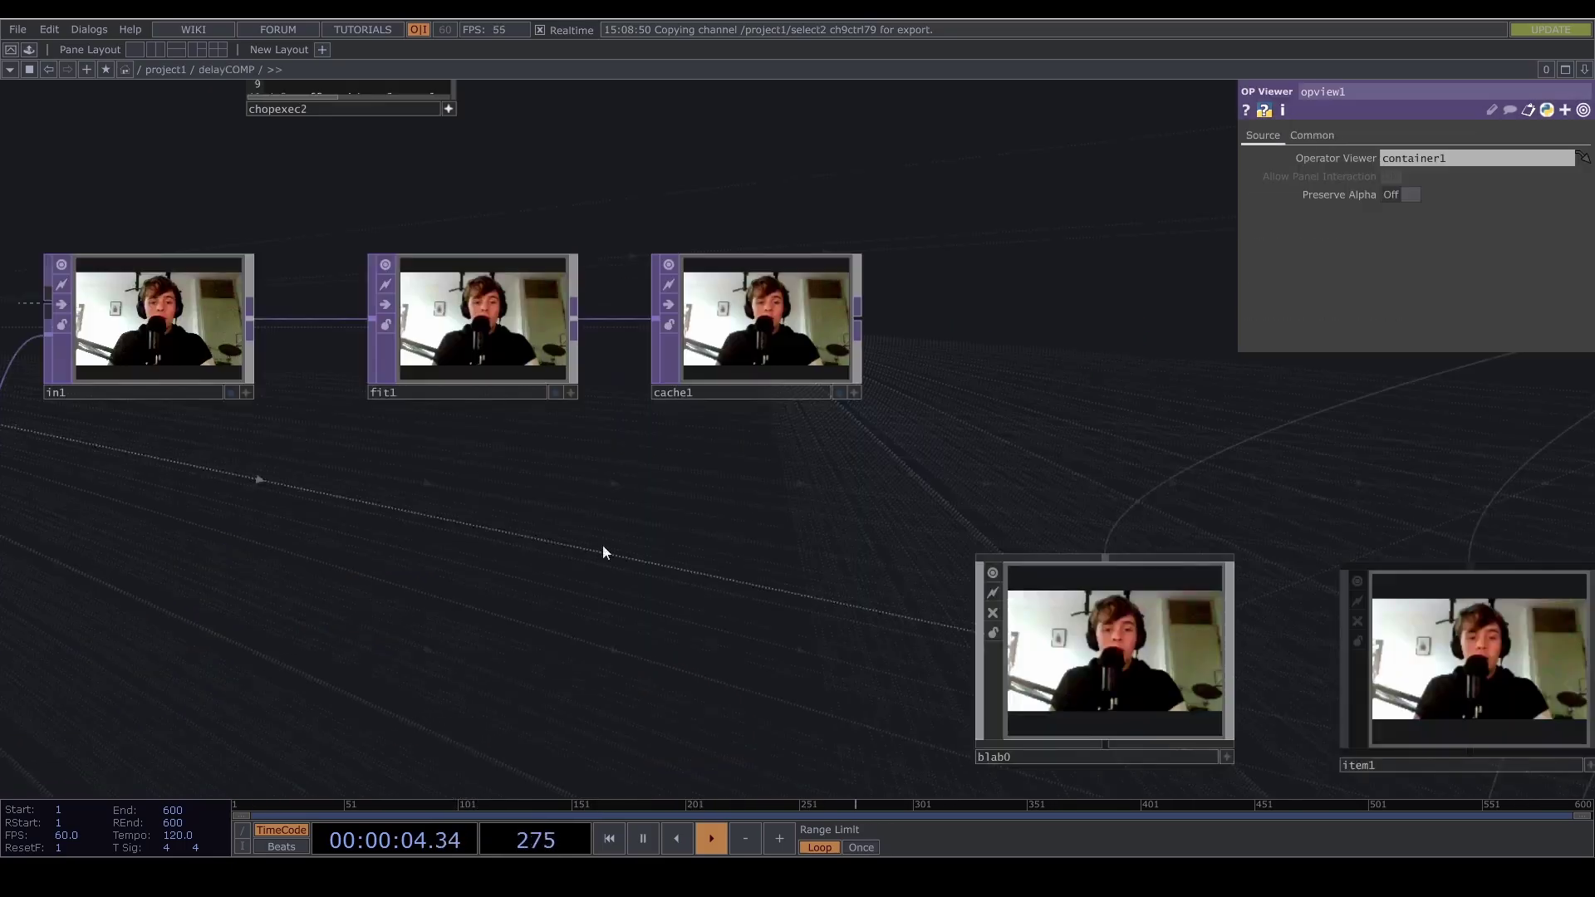
{"action": "scroll", "coordinate": [603, 553], "scroll_direction": "down", "scroll_amount": 8}
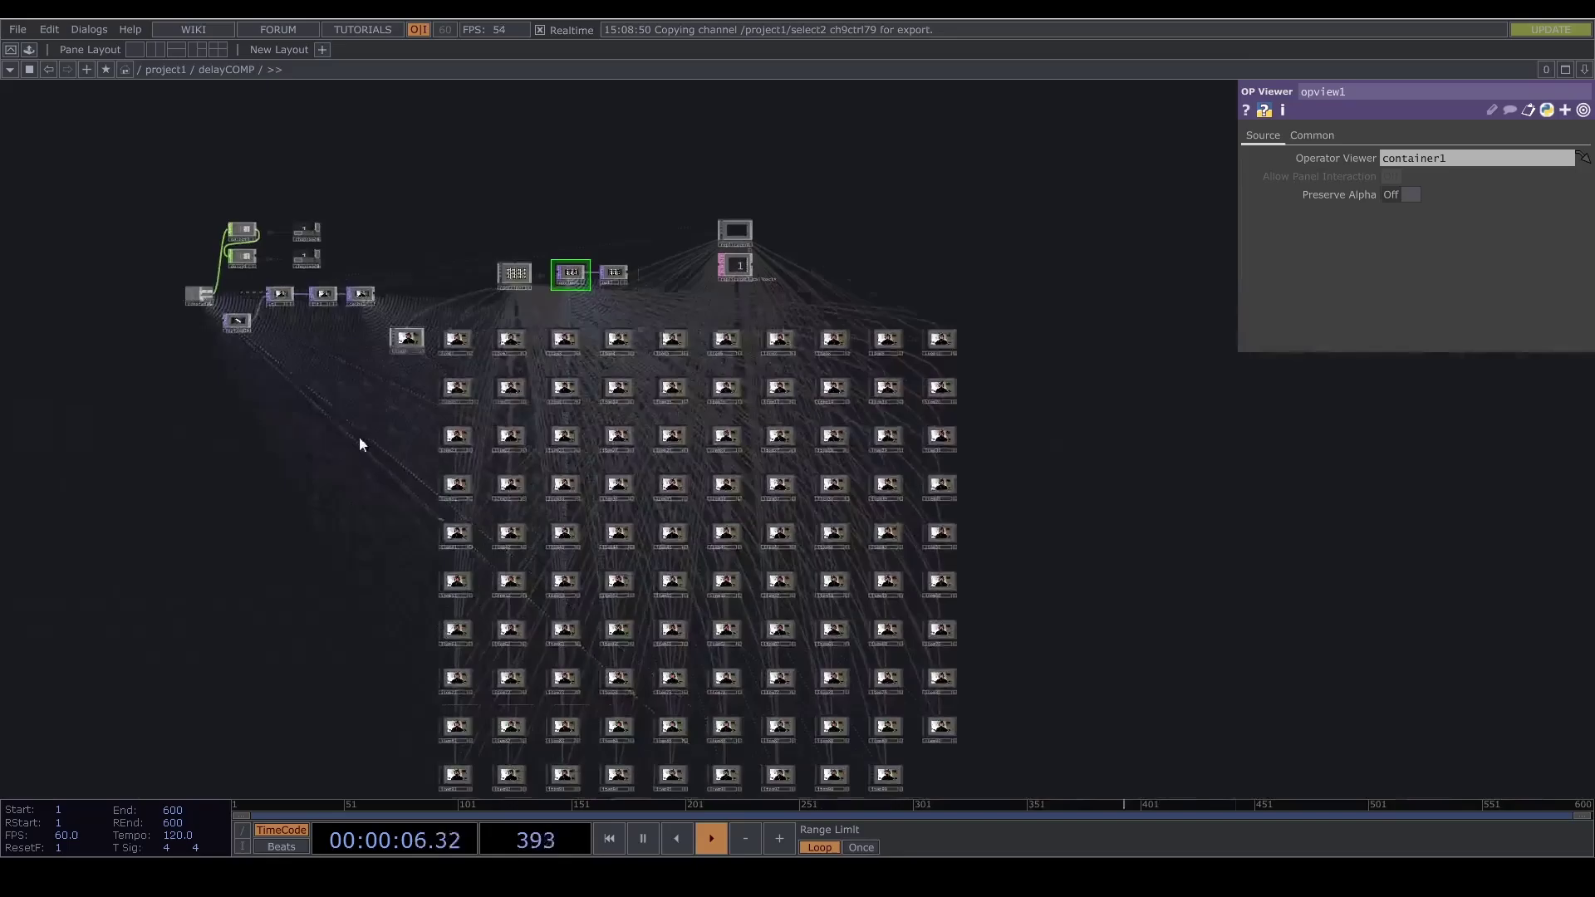
{"action": "scroll", "coordinate": [1021, 475], "scroll_direction": "down", "scroll_amount": 2}
{"action": "left_click_drag", "start_coordinate": [1026, 476], "coordinate": [1060, 510]}
{"action": "scroll", "coordinate": [920, 327], "scroll_direction": "up", "scroll_amount": 5}
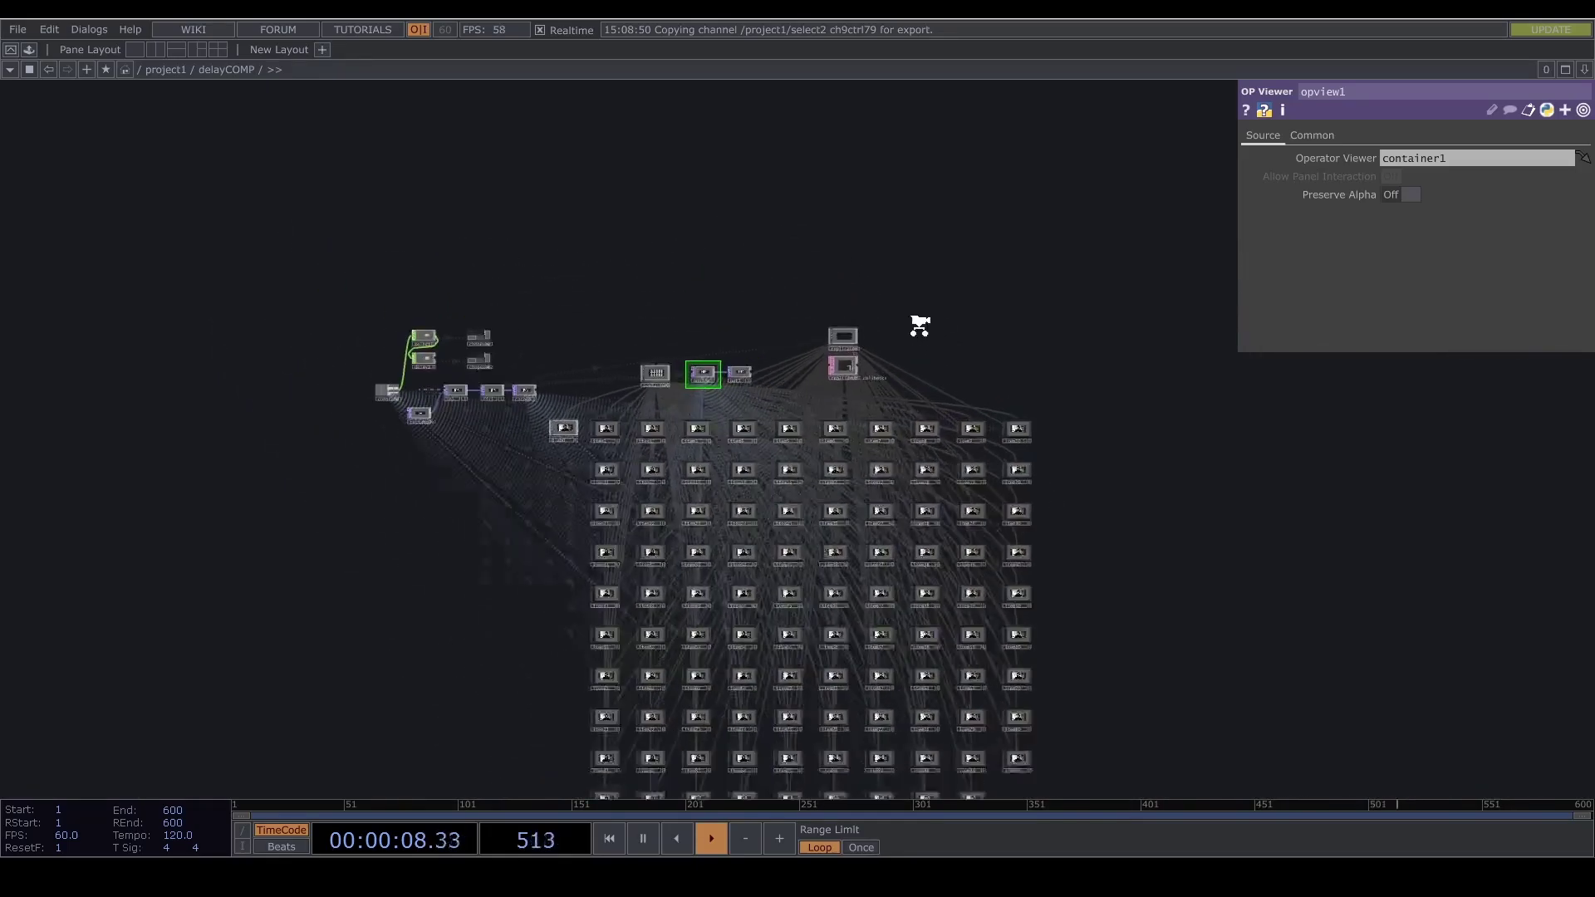
{"action": "scroll", "coordinate": [566, 455], "scroll_direction": "up", "scroll_amount": 3}
{"action": "left_click_drag", "start_coordinate": [378, 342], "coordinate": [596, 341]}
{"action": "key", "text": "u"}
- Connect level1's output to the new Cache TOP's input and display the Cache TOP's parameters
{"action": "left_click_drag", "start_coordinate": [847, 416], "coordinate": [633, 368]}
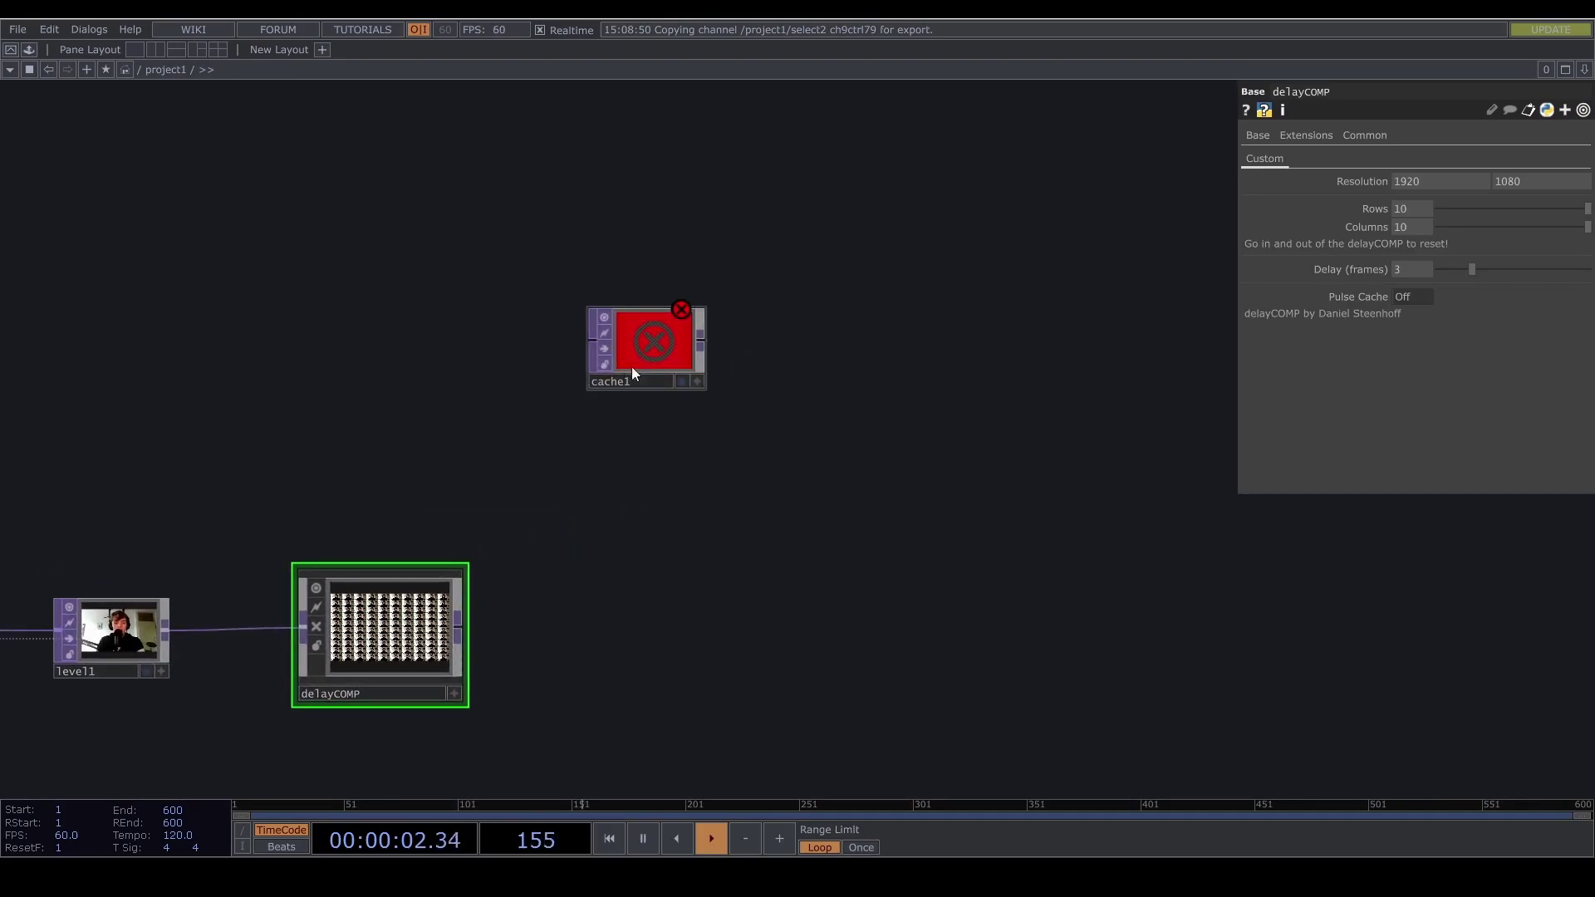
{"action": "left_click_drag", "start_coordinate": [532, 449], "coordinate": [289, 613]}
{"action": "left_click_drag", "start_coordinate": [357, 656], "coordinate": [630, 477]}
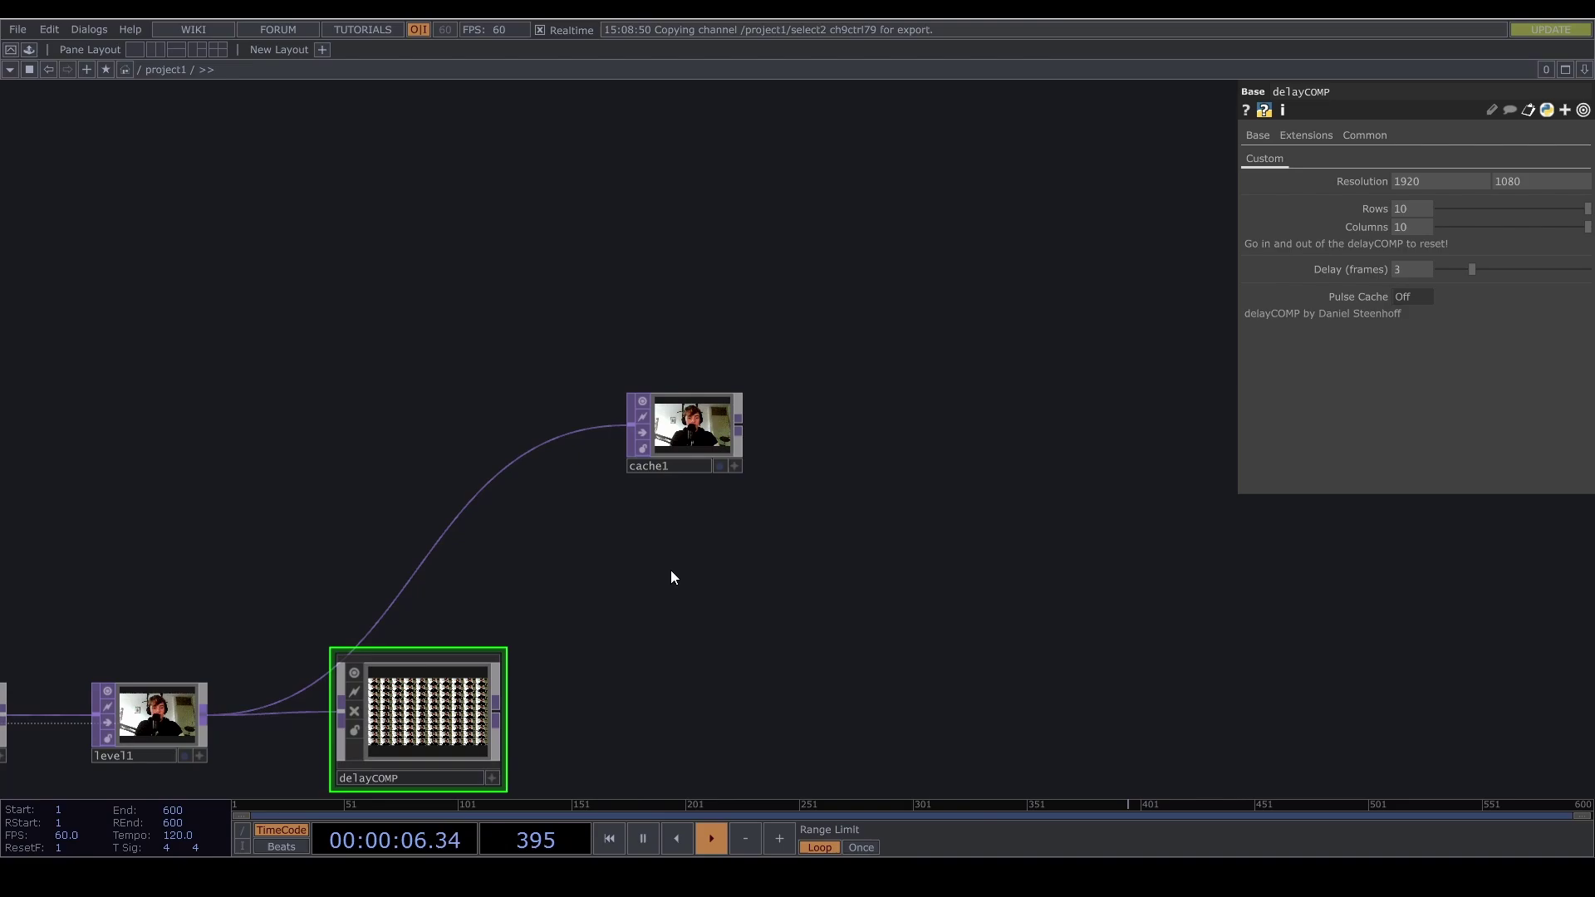
{"action": "middle_click_drag", "start_coordinate": [698, 353], "coordinate": [940, 635]}
{"action": "left_click_drag", "start_coordinate": [911, 534], "coordinate": [806, 300]}
{"action": "left_click", "coordinate": [731, 332]}
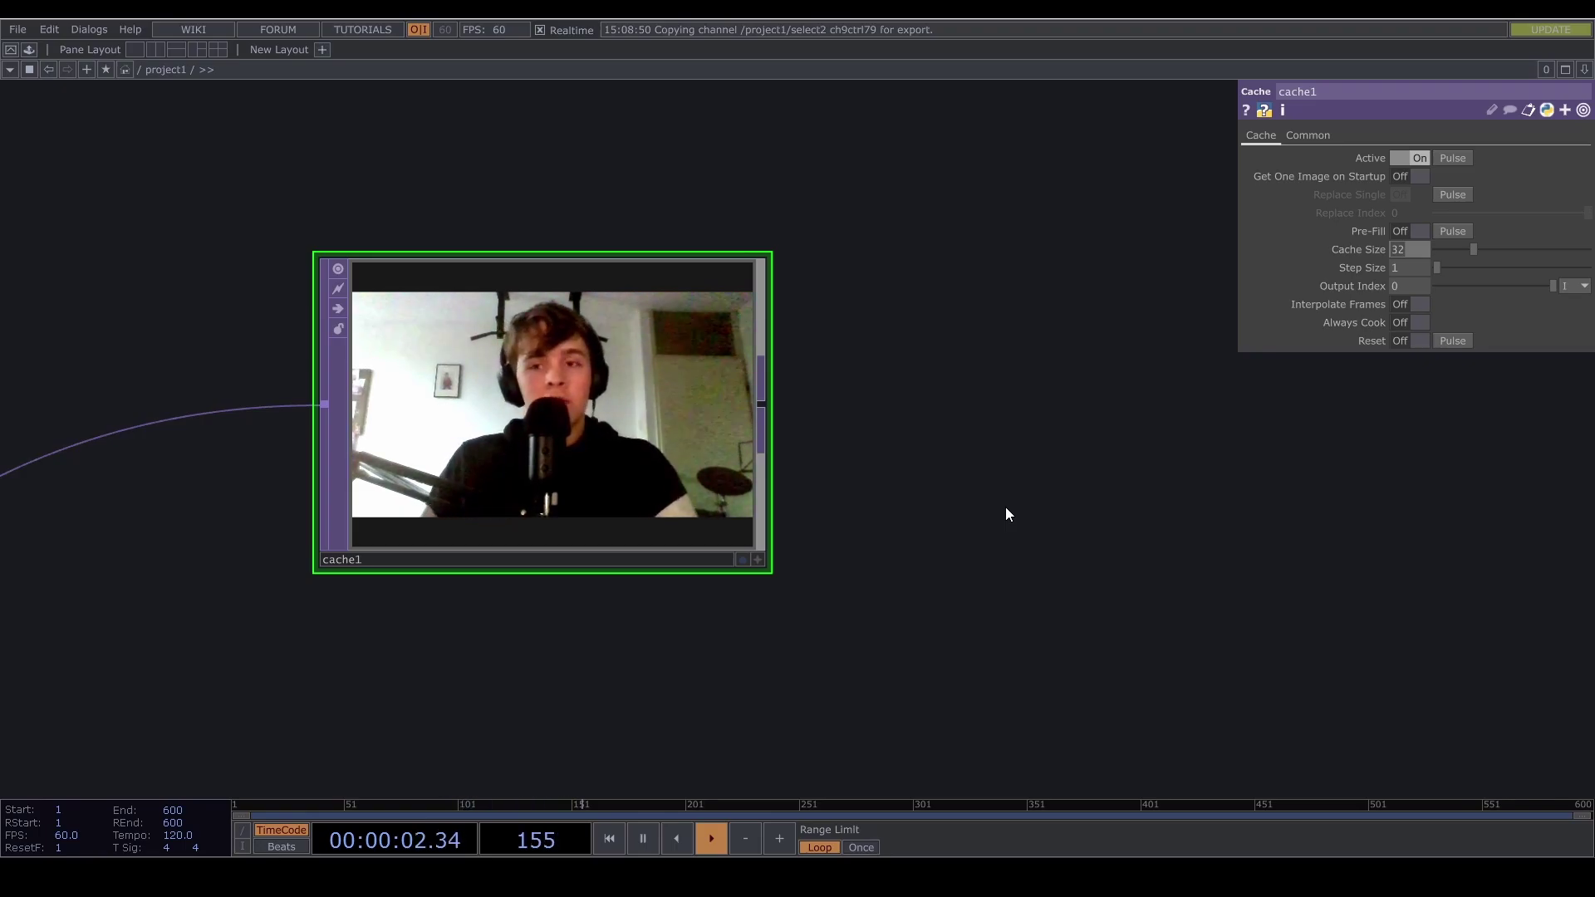
- Add a Cache Select TOP beside cache1, reading its frames from cache1
{"action": "left_click_drag", "start_coordinate": [959, 548], "coordinate": [740, 517]}
{"action": "key", "text": "Tab"}
{"action": "type", "text": "ca"}
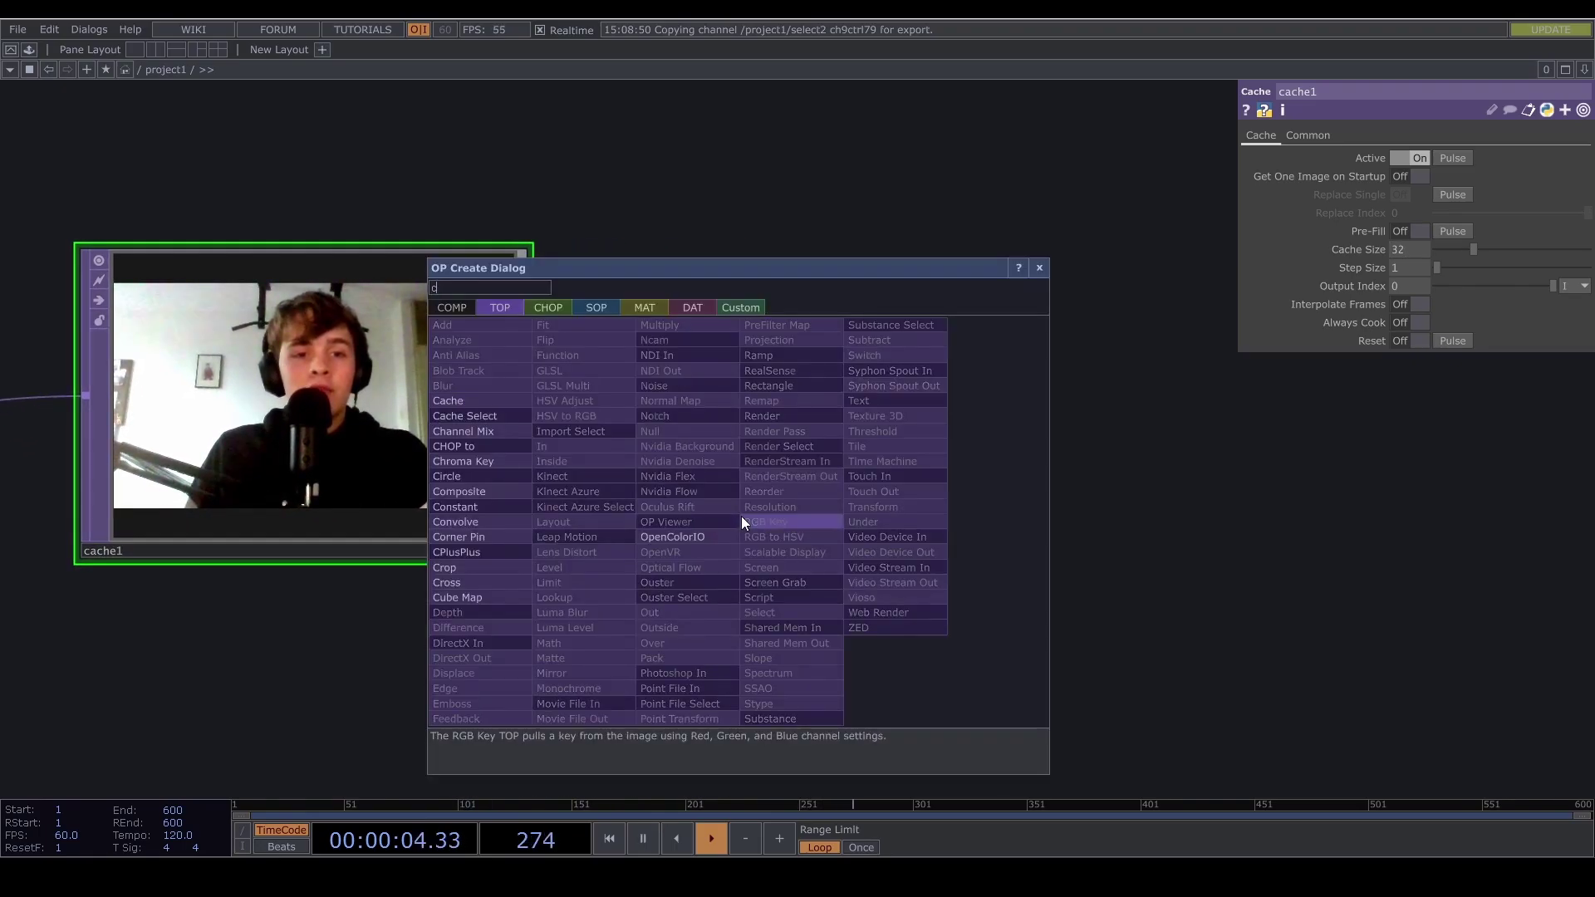
{"action": "left_click", "coordinate": [488, 417]}
{"action": "left_click", "coordinate": [984, 390]}
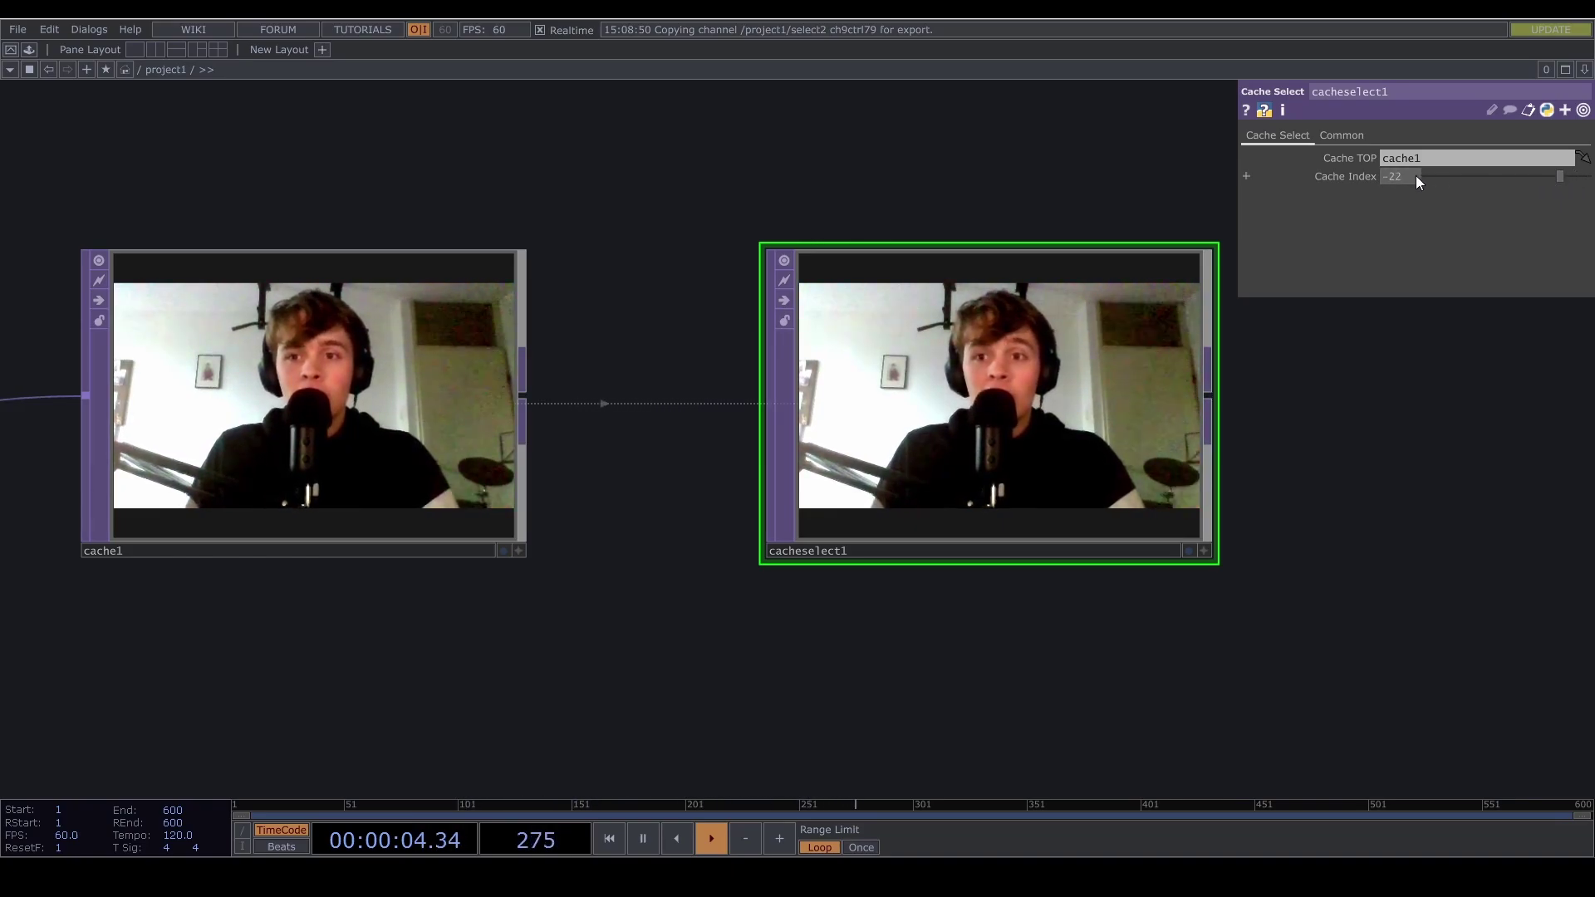
- Set cacheselect1's Cache Index to -32 and compare its delayed image with cache1
{"action": "type", "text": "32"}
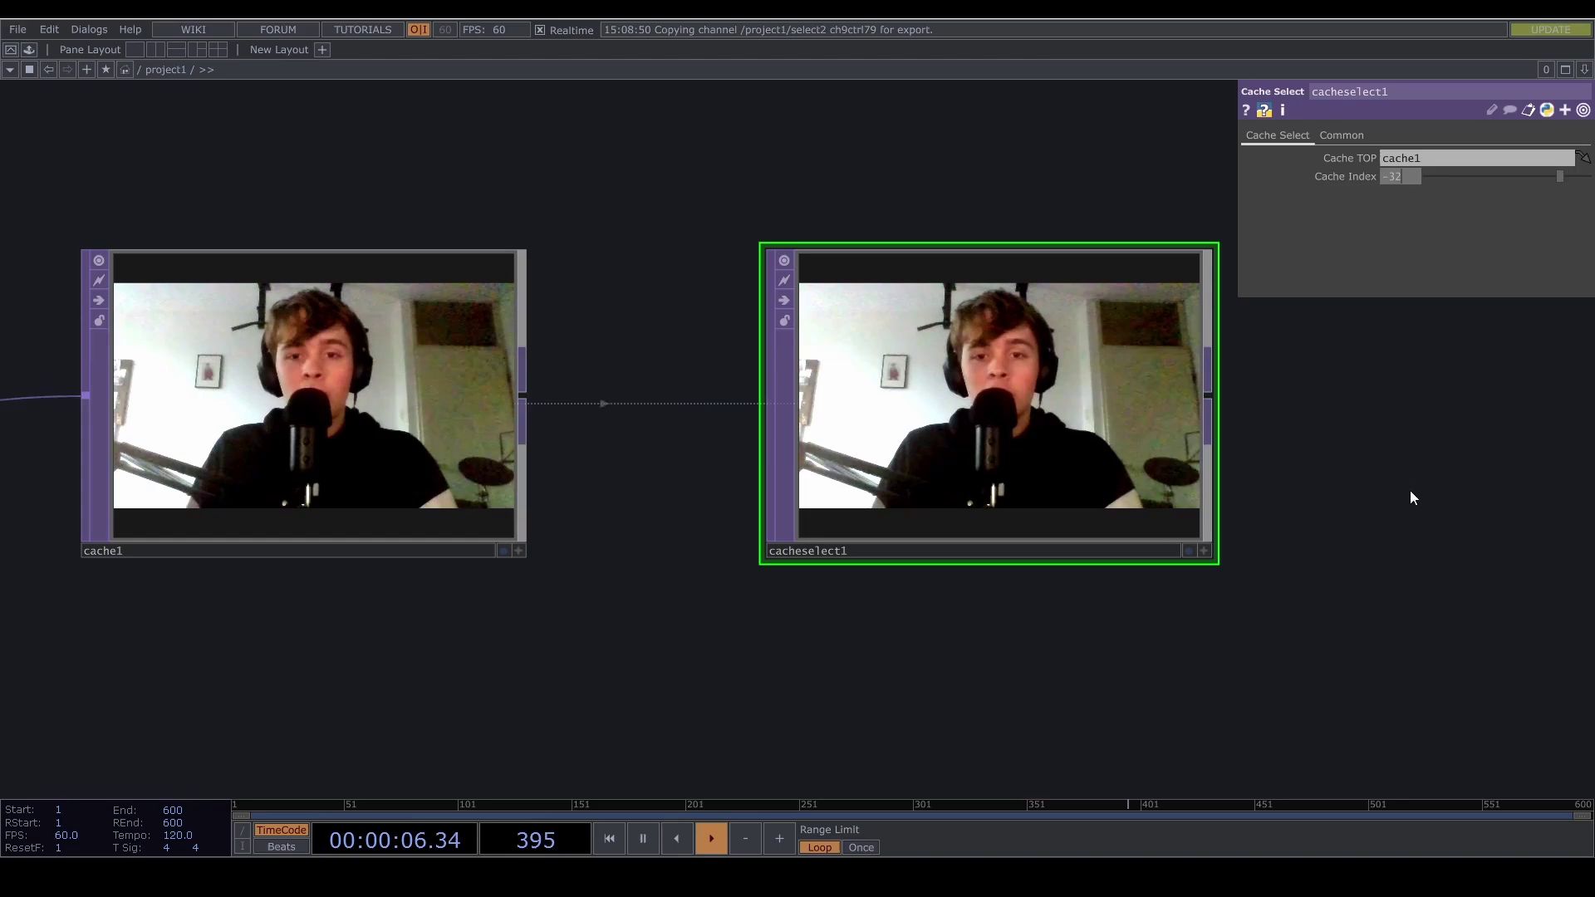
{"action": "key", "text": "Return"}
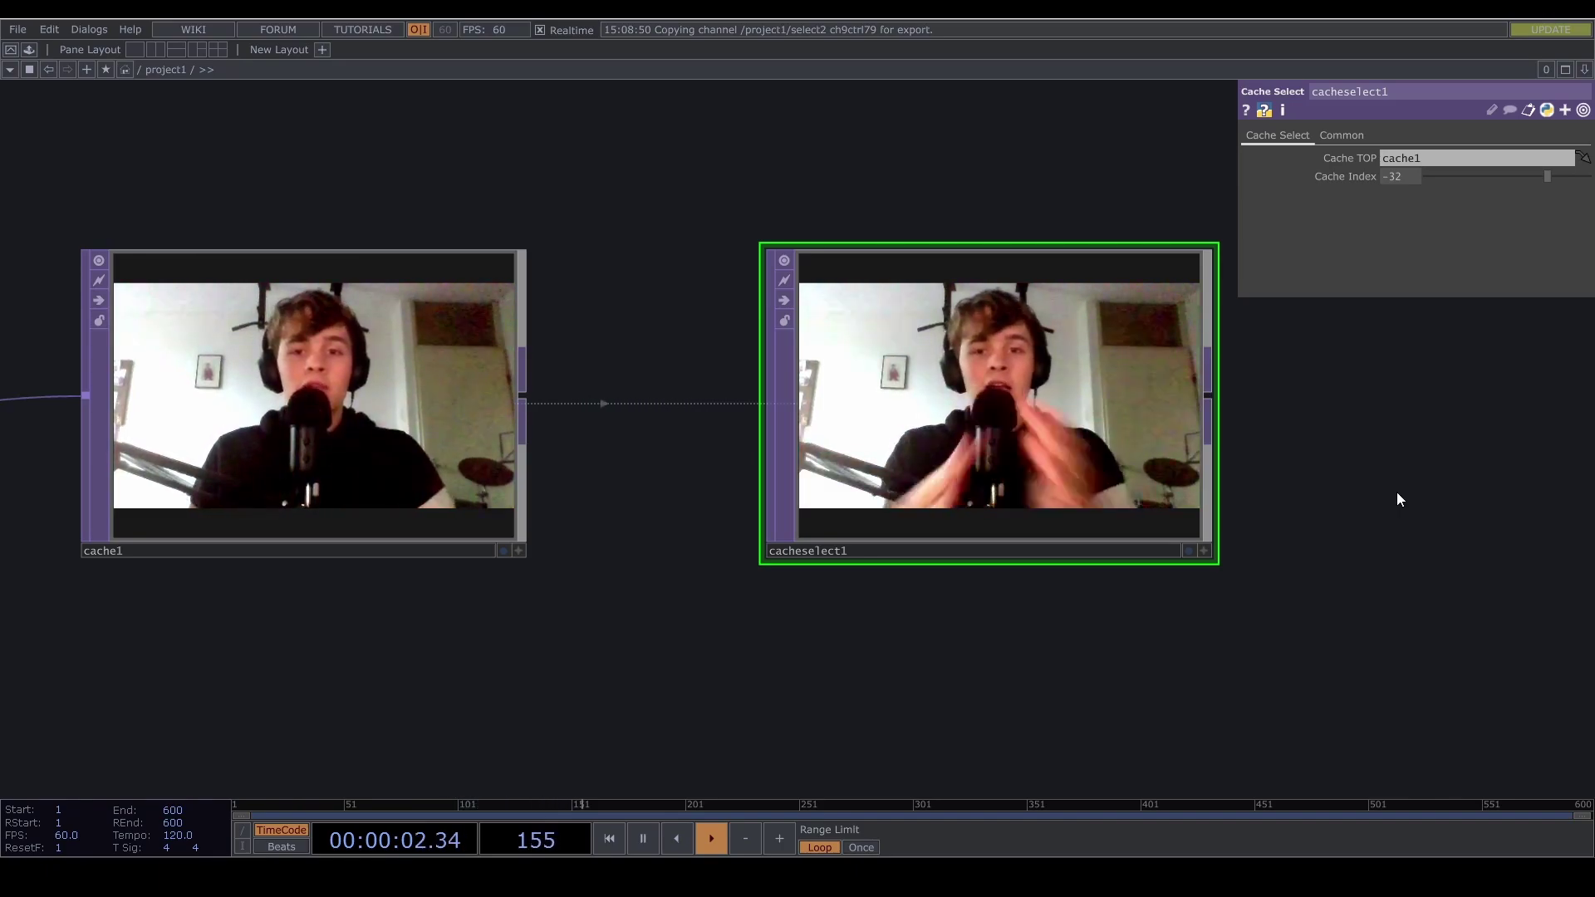
{"action": "left_click_drag", "start_coordinate": [1309, 493], "coordinate": [1136, 561]}
{"action": "scroll", "coordinate": [1196, 484], "scroll_direction": "down", "scroll_amount": 3}
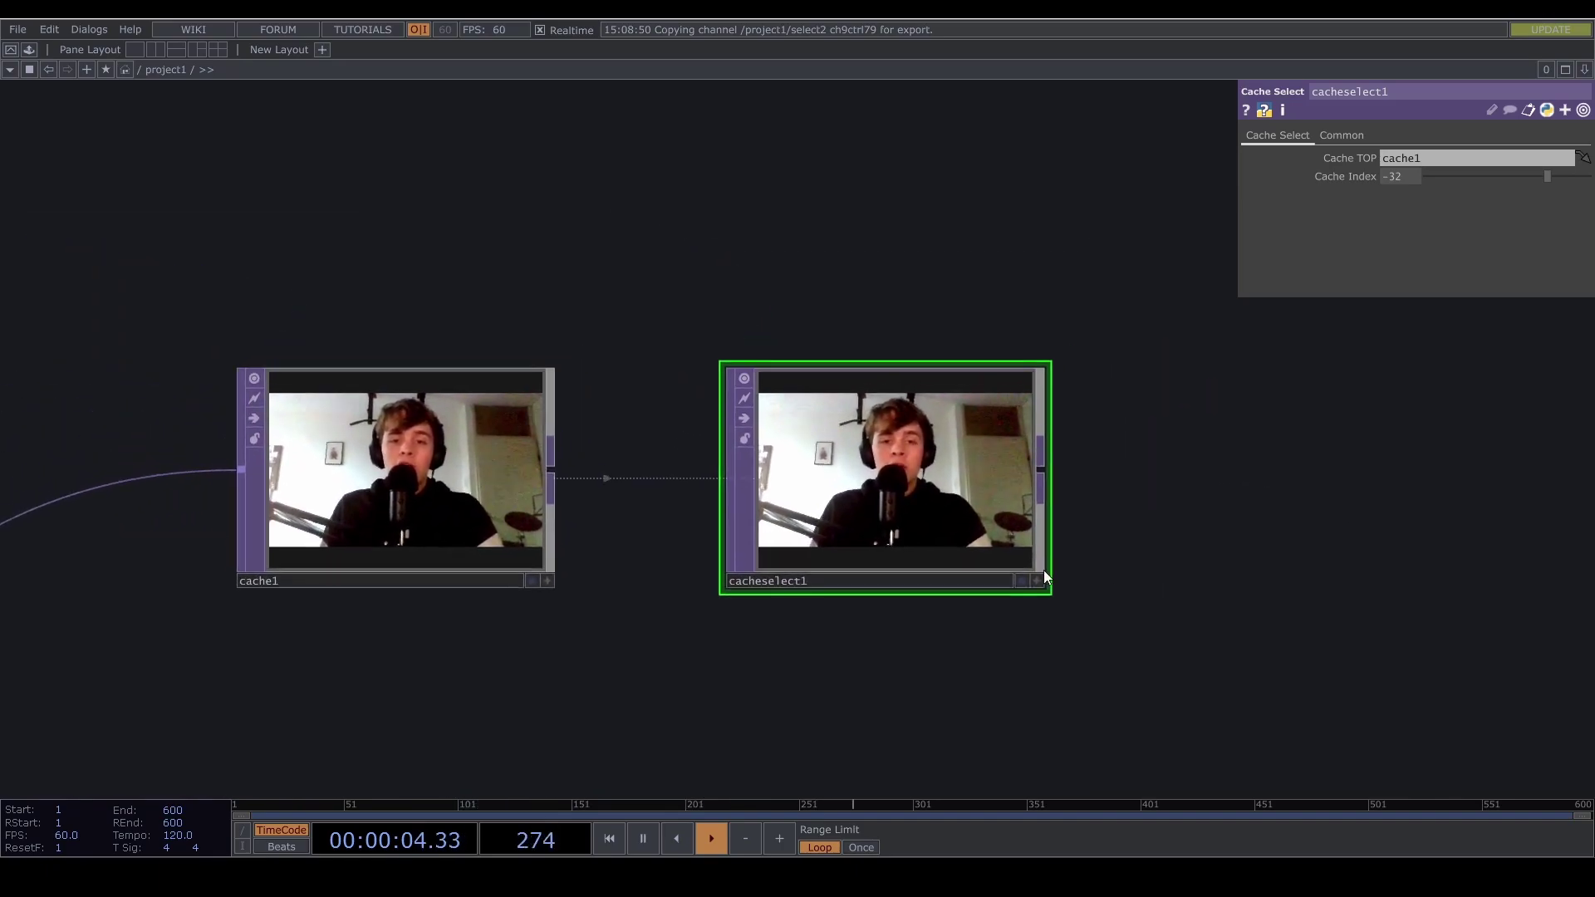
- Set cacheselect1's Cache Index to -1
{"action": "left_click_drag", "start_coordinate": [1299, 455], "coordinate": [1117, 435]}
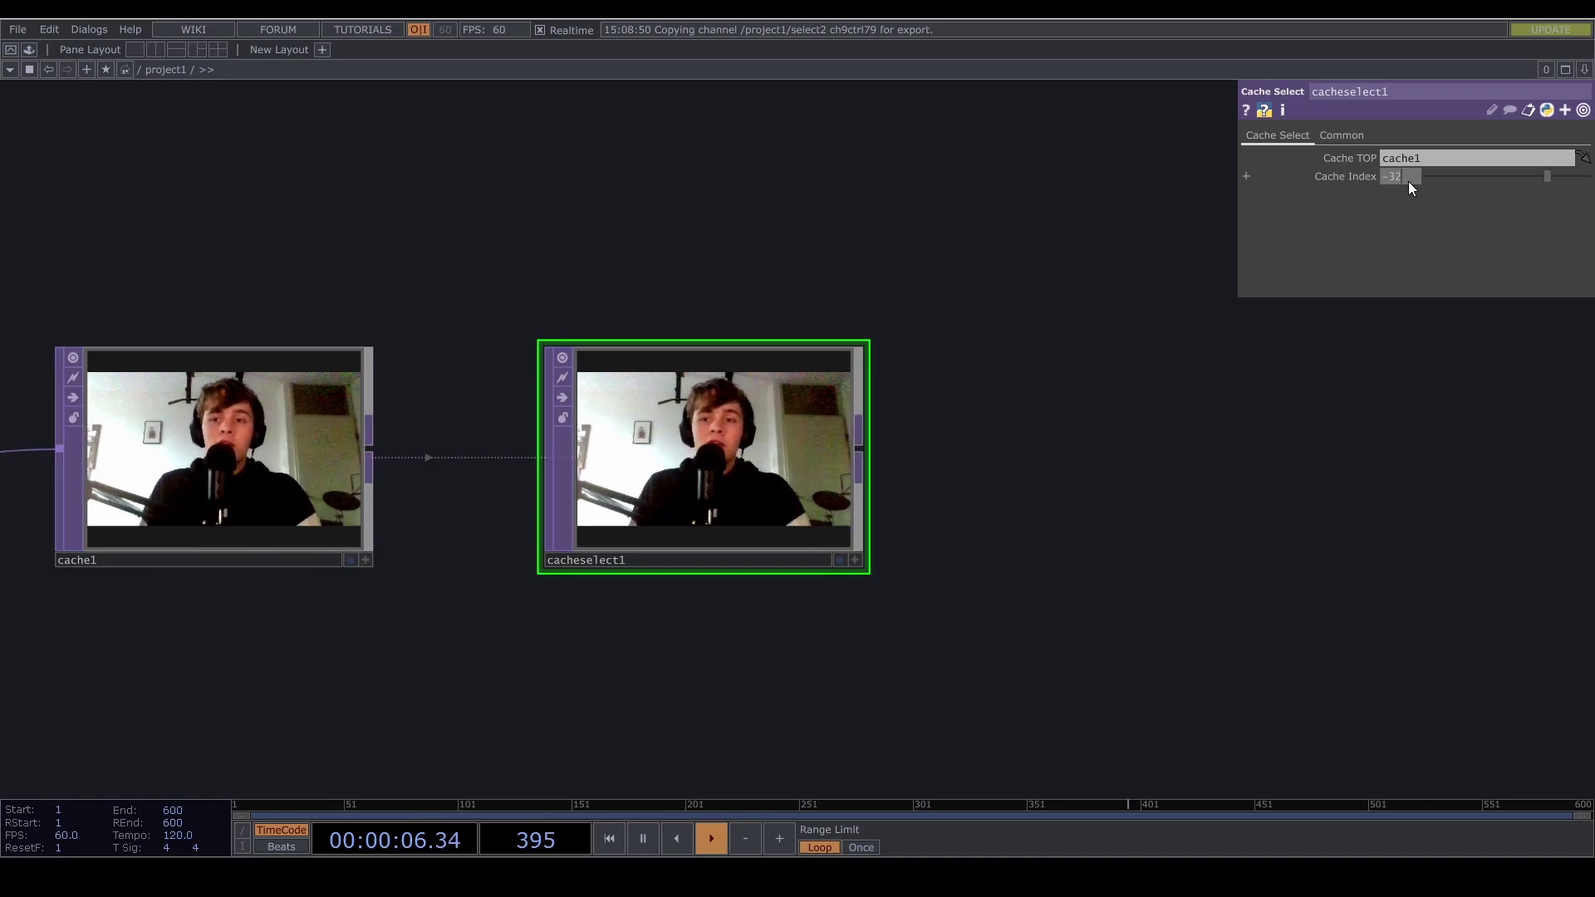
{"action": "type", "text": "1"}
{"action": "key", "text": "Return"}
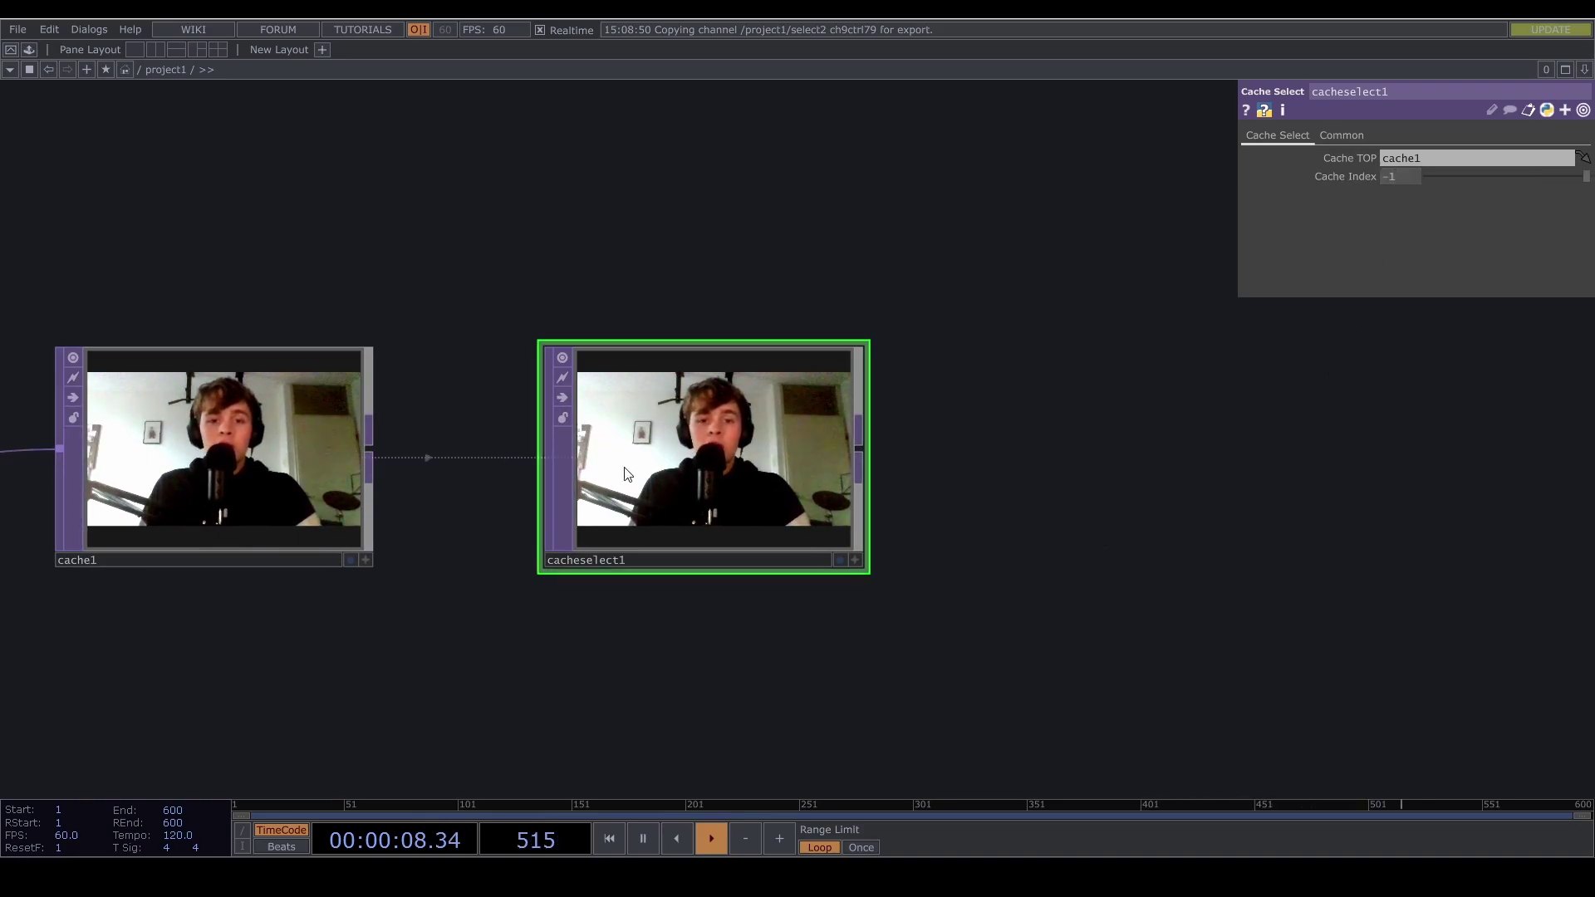
- Duplicate cacheselect1 directly below the original and set the copy's Cache Index to -2
{"action": "scroll", "coordinate": [1203, 470], "scroll_direction": "down", "scroll_amount": 2}
{"action": "key", "text": "ctrl+v"}
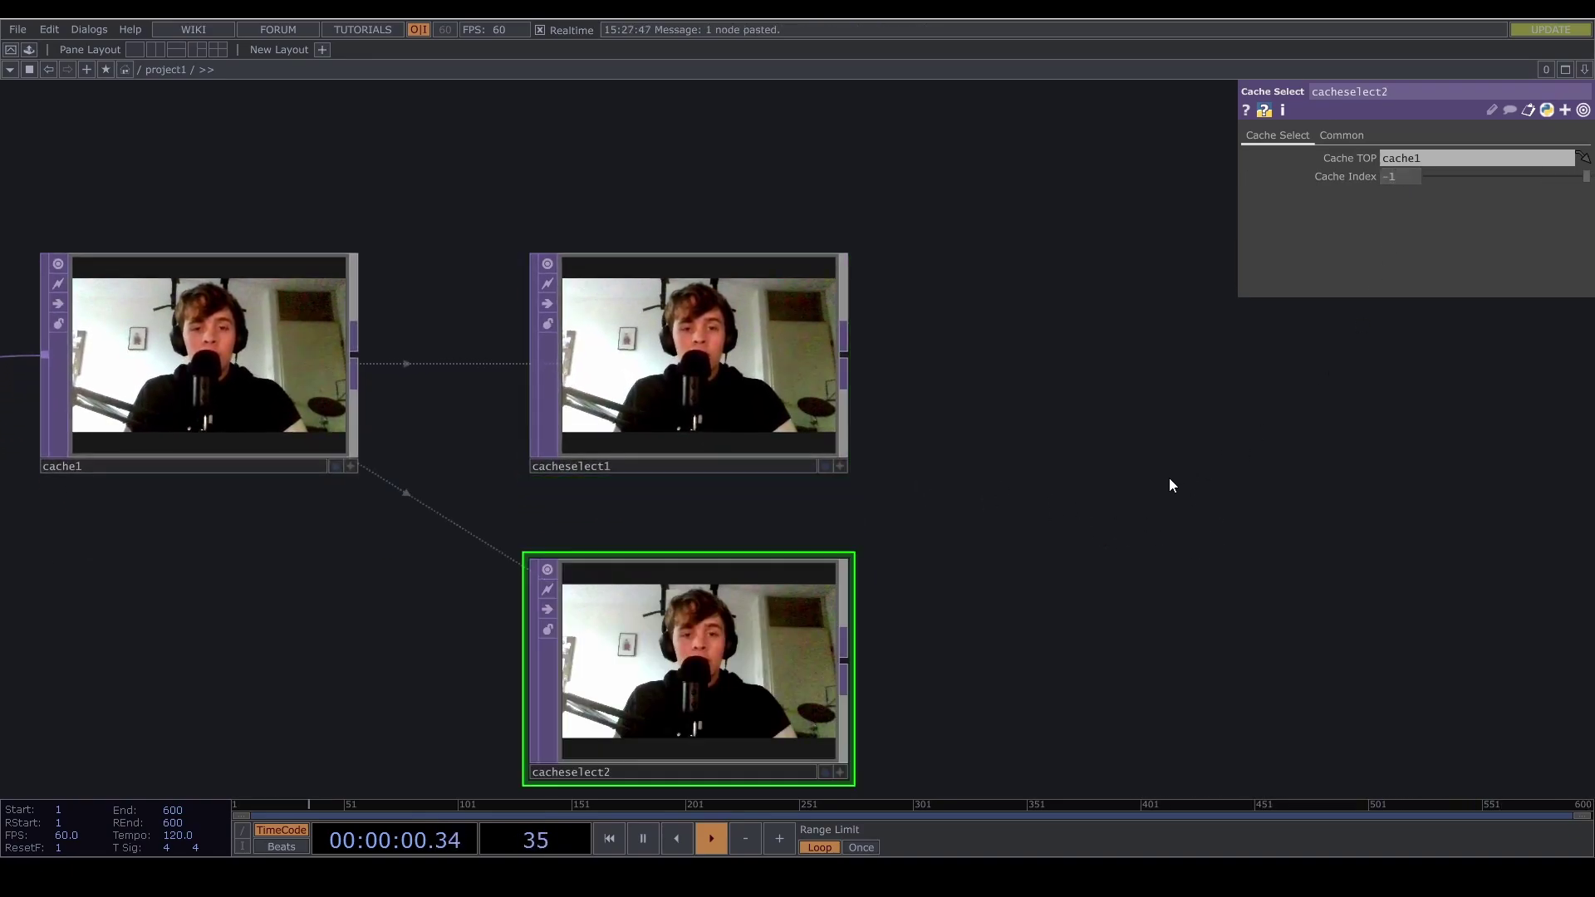
{"action": "left_click_drag", "start_coordinate": [1395, 175], "coordinate": [1389, 175]}
{"action": "type", "text": "2"}
{"action": "key", "text": "Return"}
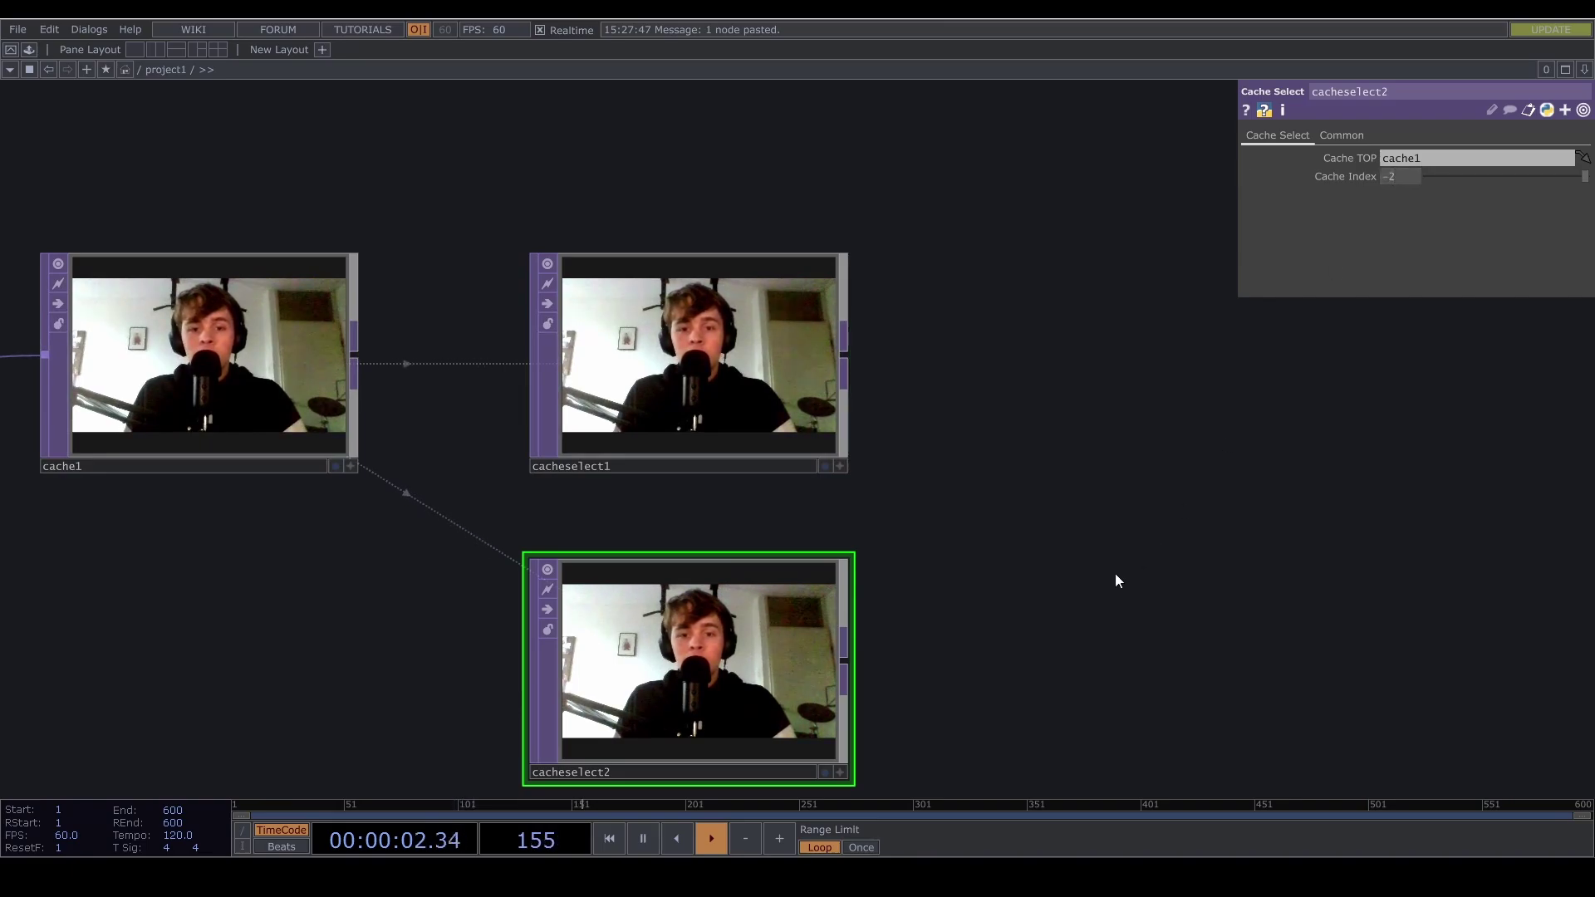
- Duplicate cacheselect2 directly below it and set the new copy's Cache Index to -3
{"action": "left_click_drag", "start_coordinate": [1114, 573], "coordinate": [1102, 295]}
{"action": "key", "text": "ctrl+c"}
{"action": "key", "text": "ctrl+v"}
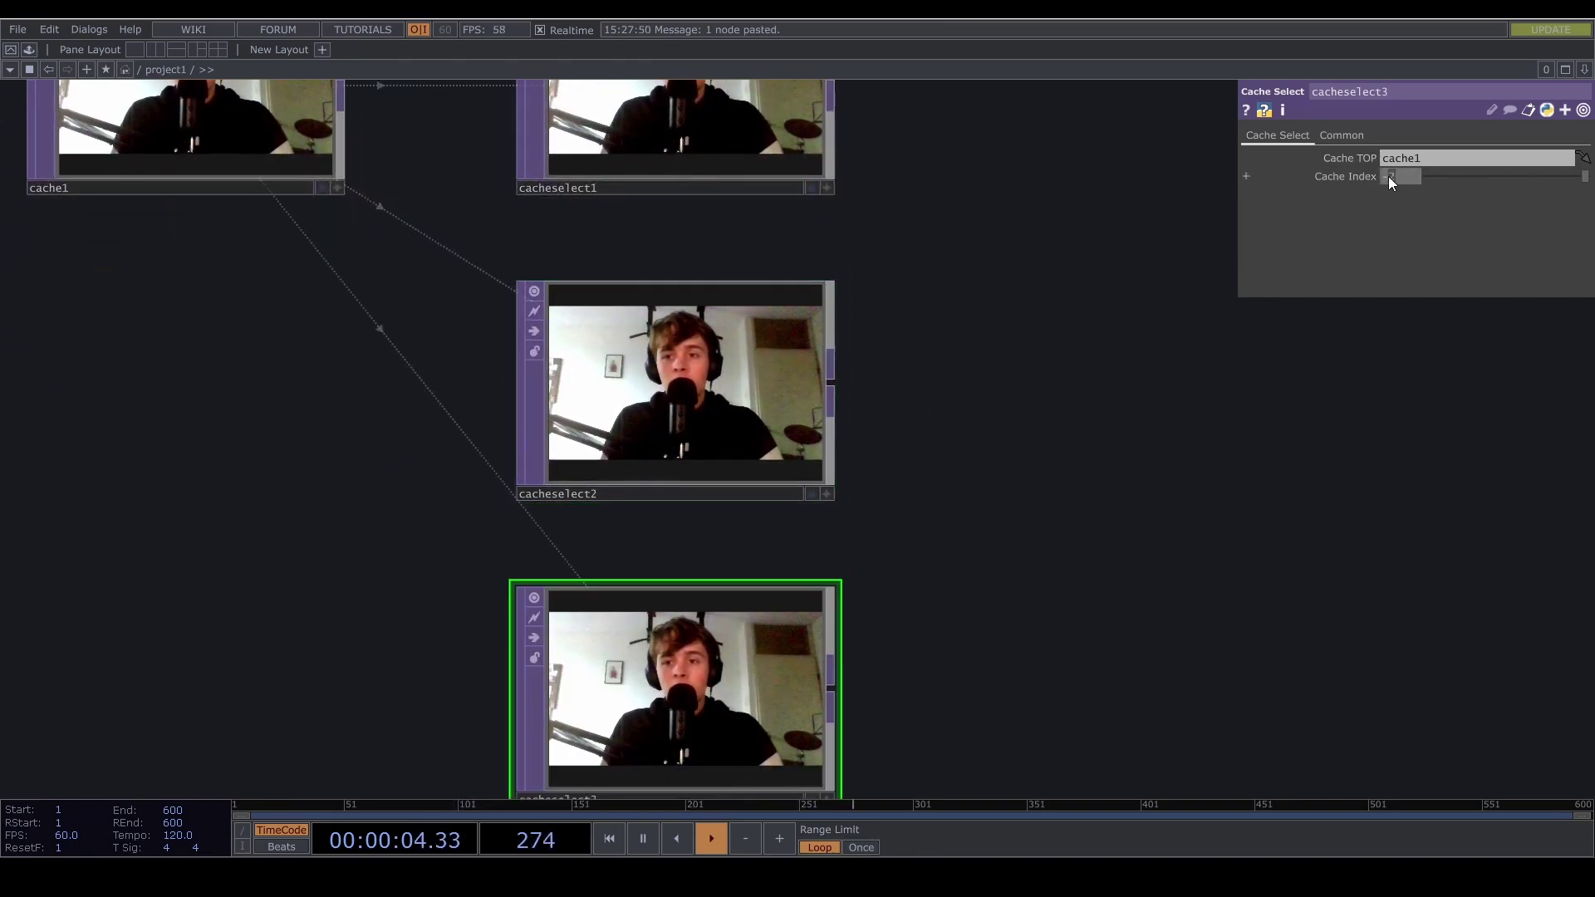
{"action": "left_click_drag", "start_coordinate": [1388, 176], "coordinate": [1381, 176]}
{"action": "scroll", "coordinate": [997, 432], "scroll_direction": "down", "scroll_amount": 3}
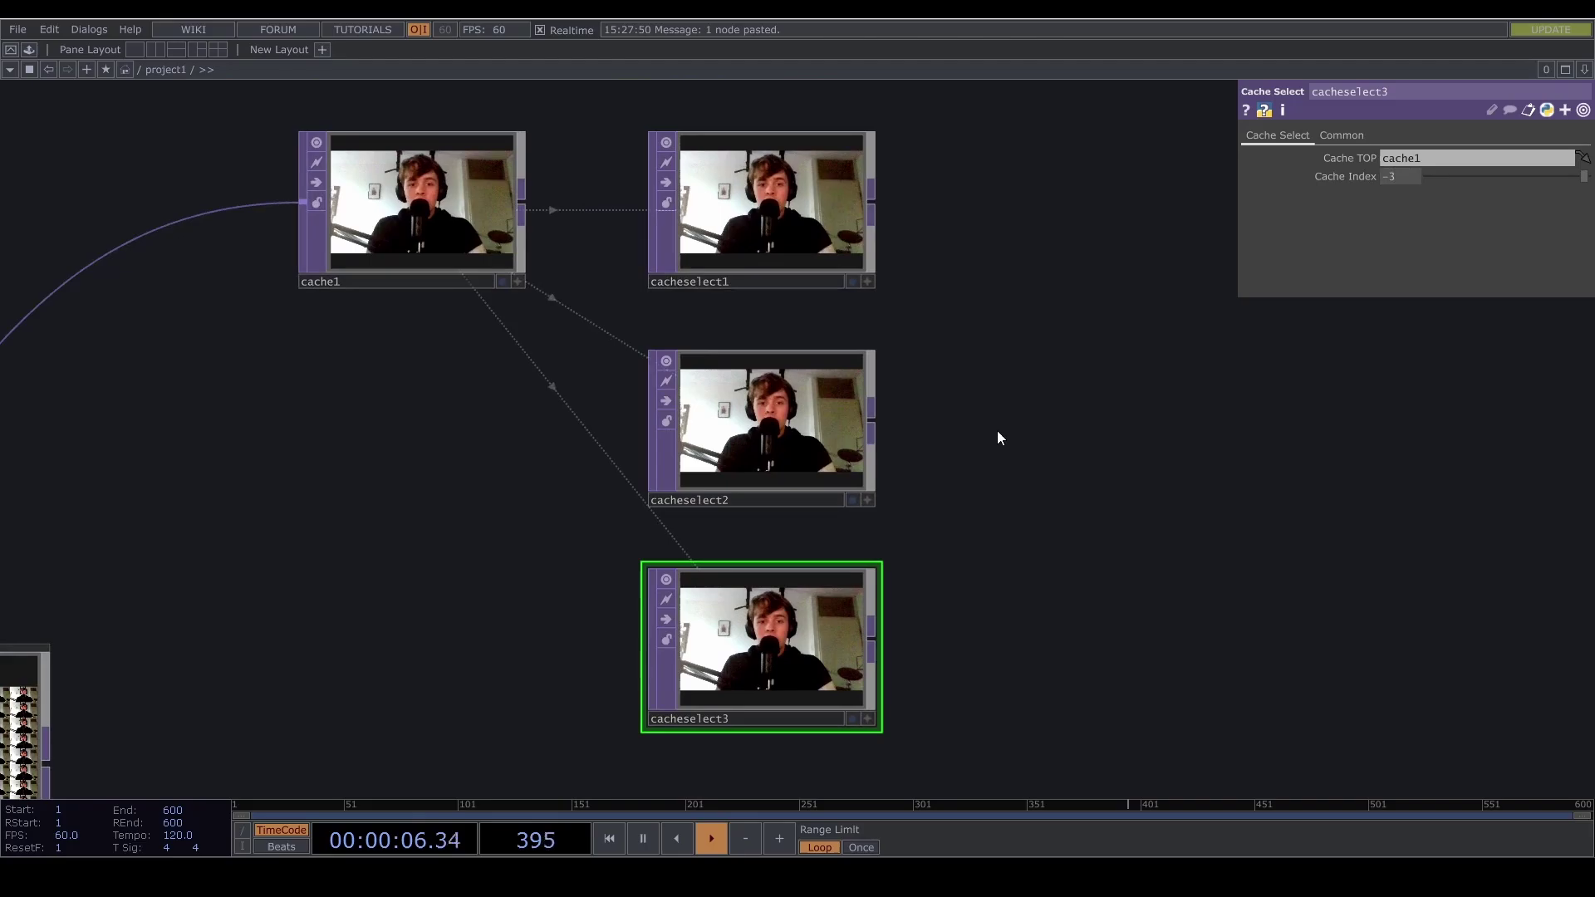
- Duplicate cacheselect3 directly below it and set the new copy's Cache Index to -4
{"action": "left_click", "coordinate": [838, 448]}
{"action": "left_click", "coordinate": [847, 611]}
{"action": "left_click_drag", "start_coordinate": [1053, 507], "coordinate": [958, 448]}
{"action": "scroll", "coordinate": [906, 542], "scroll_direction": "down", "scroll_amount": 3}
{"action": "left_click_drag", "start_coordinate": [917, 544], "coordinate": [831, 448]}
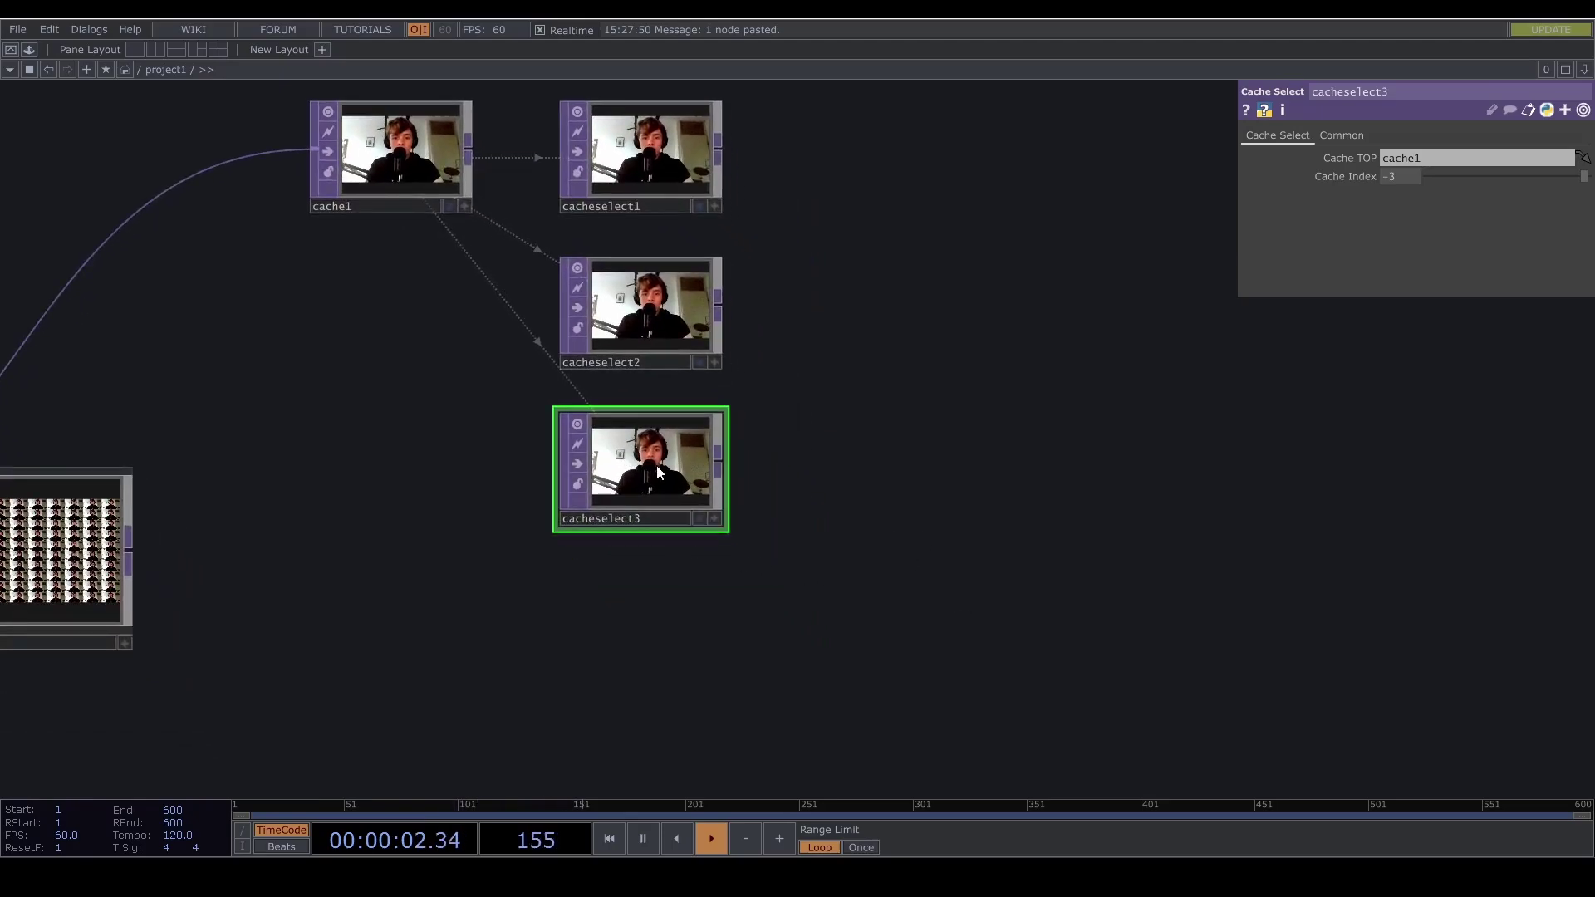
{"action": "key", "text": "ctrl+v"}
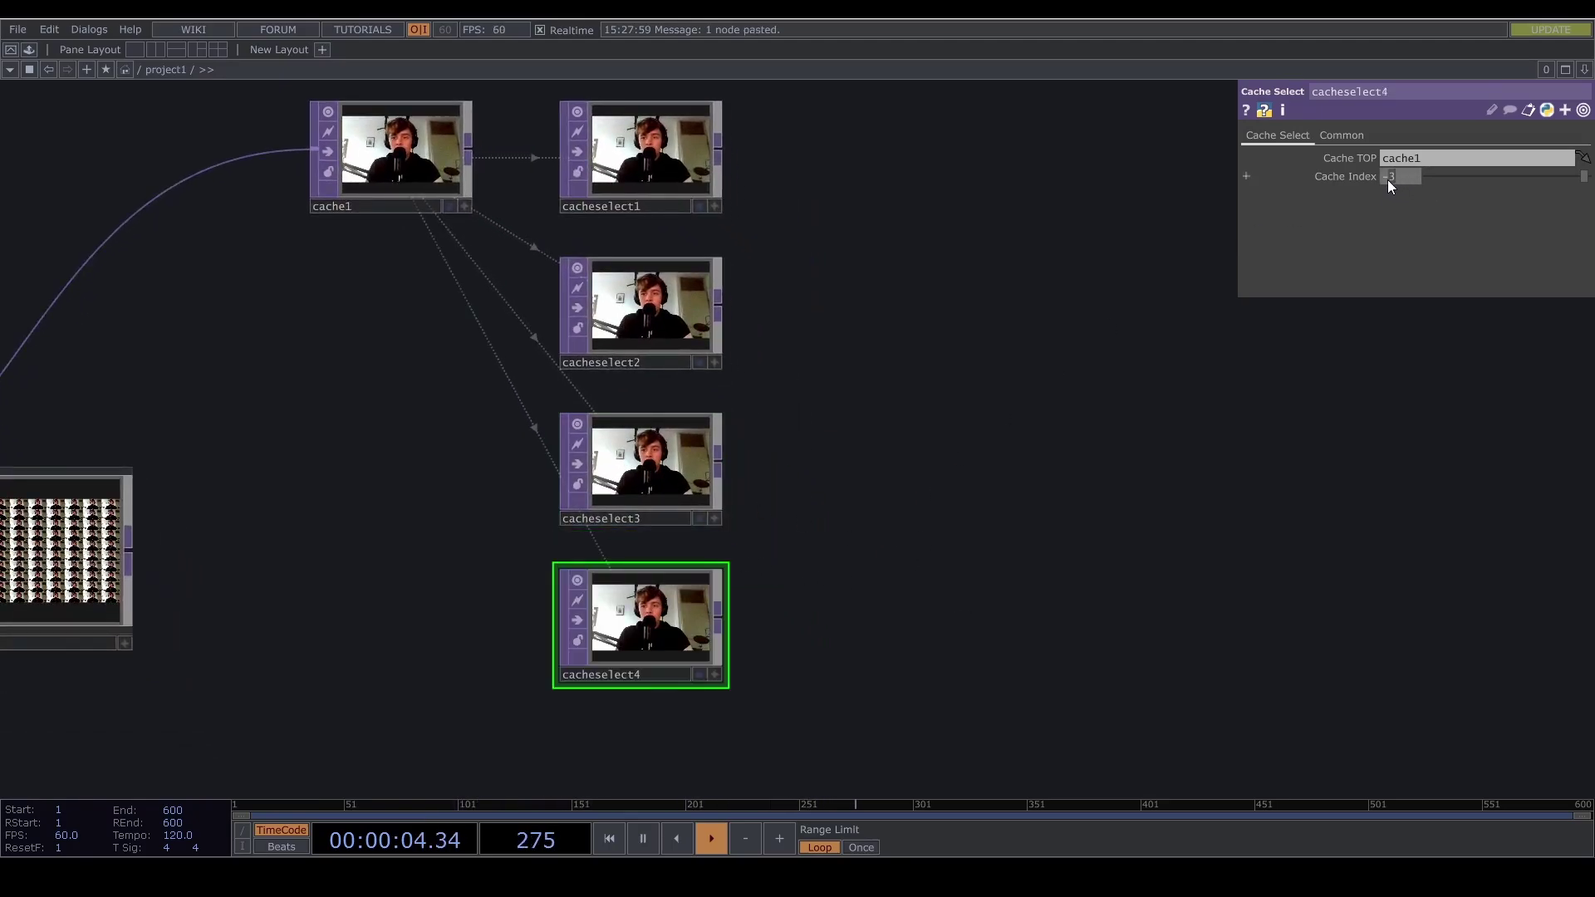
{"action": "type", "text": "4"}
{"action": "key", "text": "Return"}
- Move cacheselect4 beside cacheselect1 and change its Cache Index to -28 and finally -19
{"action": "left_click_drag", "start_coordinate": [642, 644], "coordinate": [861, 175]}
{"action": "left_click_drag", "start_coordinate": [836, 377], "coordinate": [827, 538]}
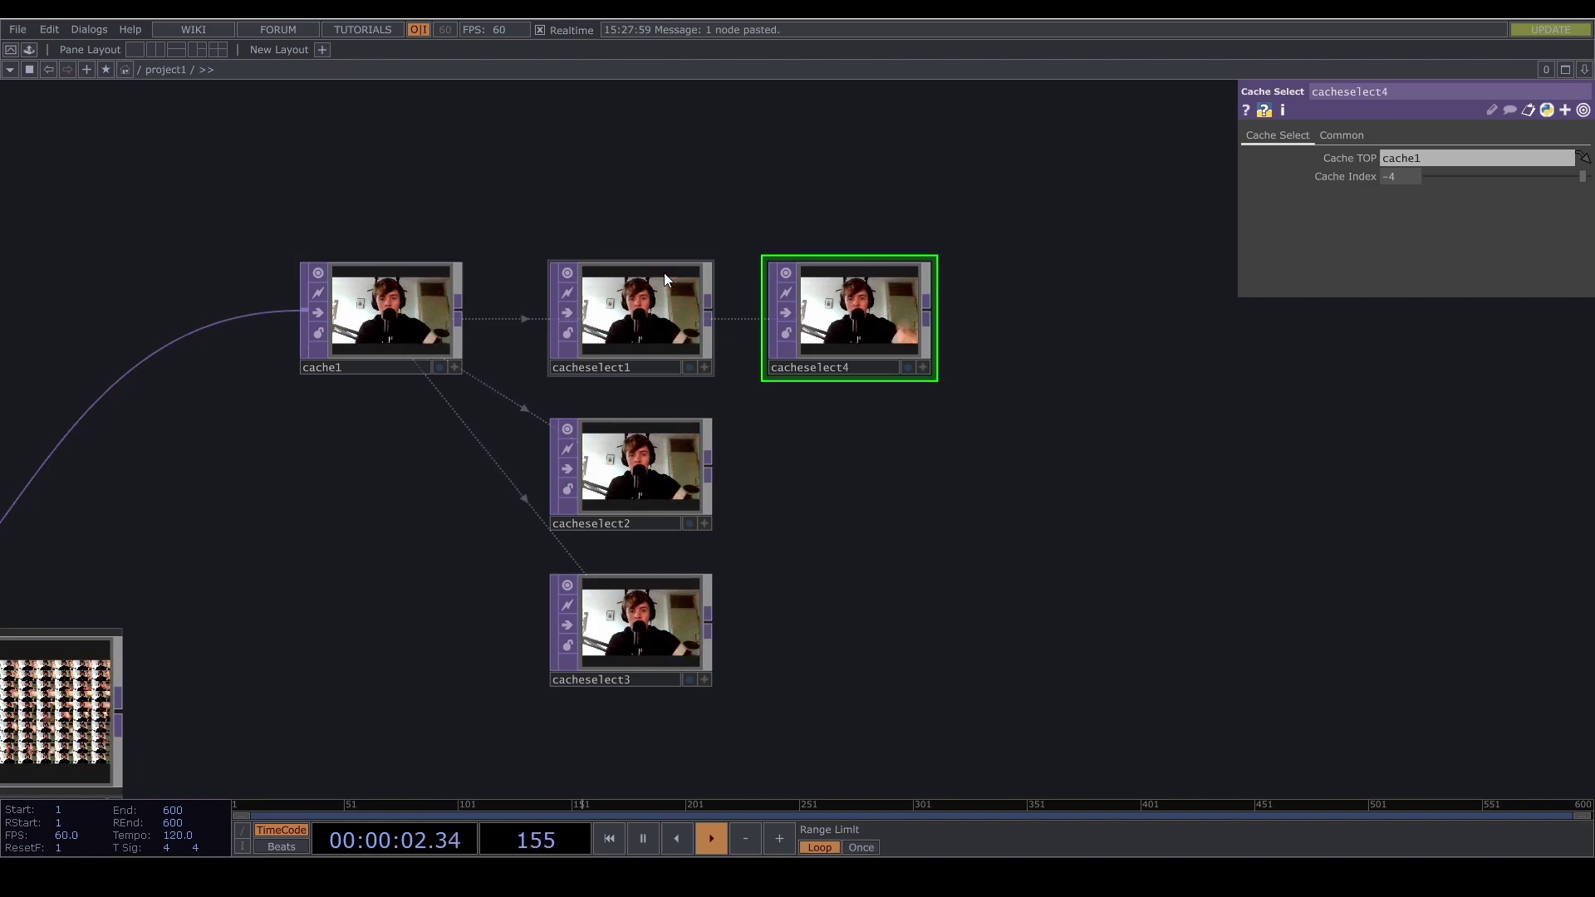
{"action": "left_click_drag", "start_coordinate": [1568, 178], "coordinate": [1551, 177]}
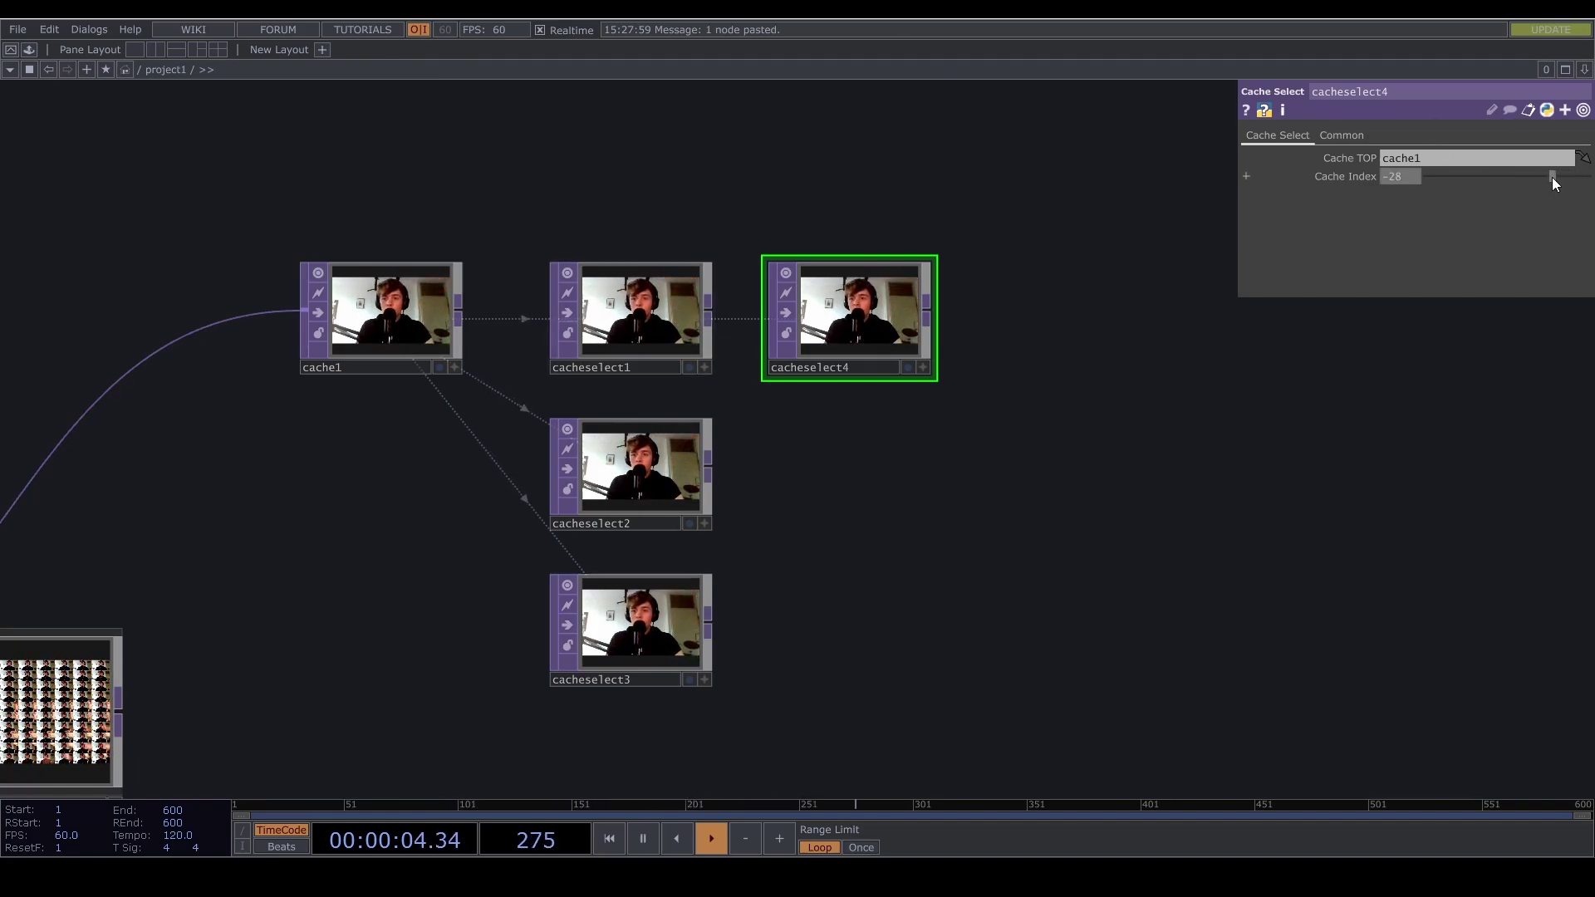
{"action": "left_click", "coordinate": [1562, 177]}
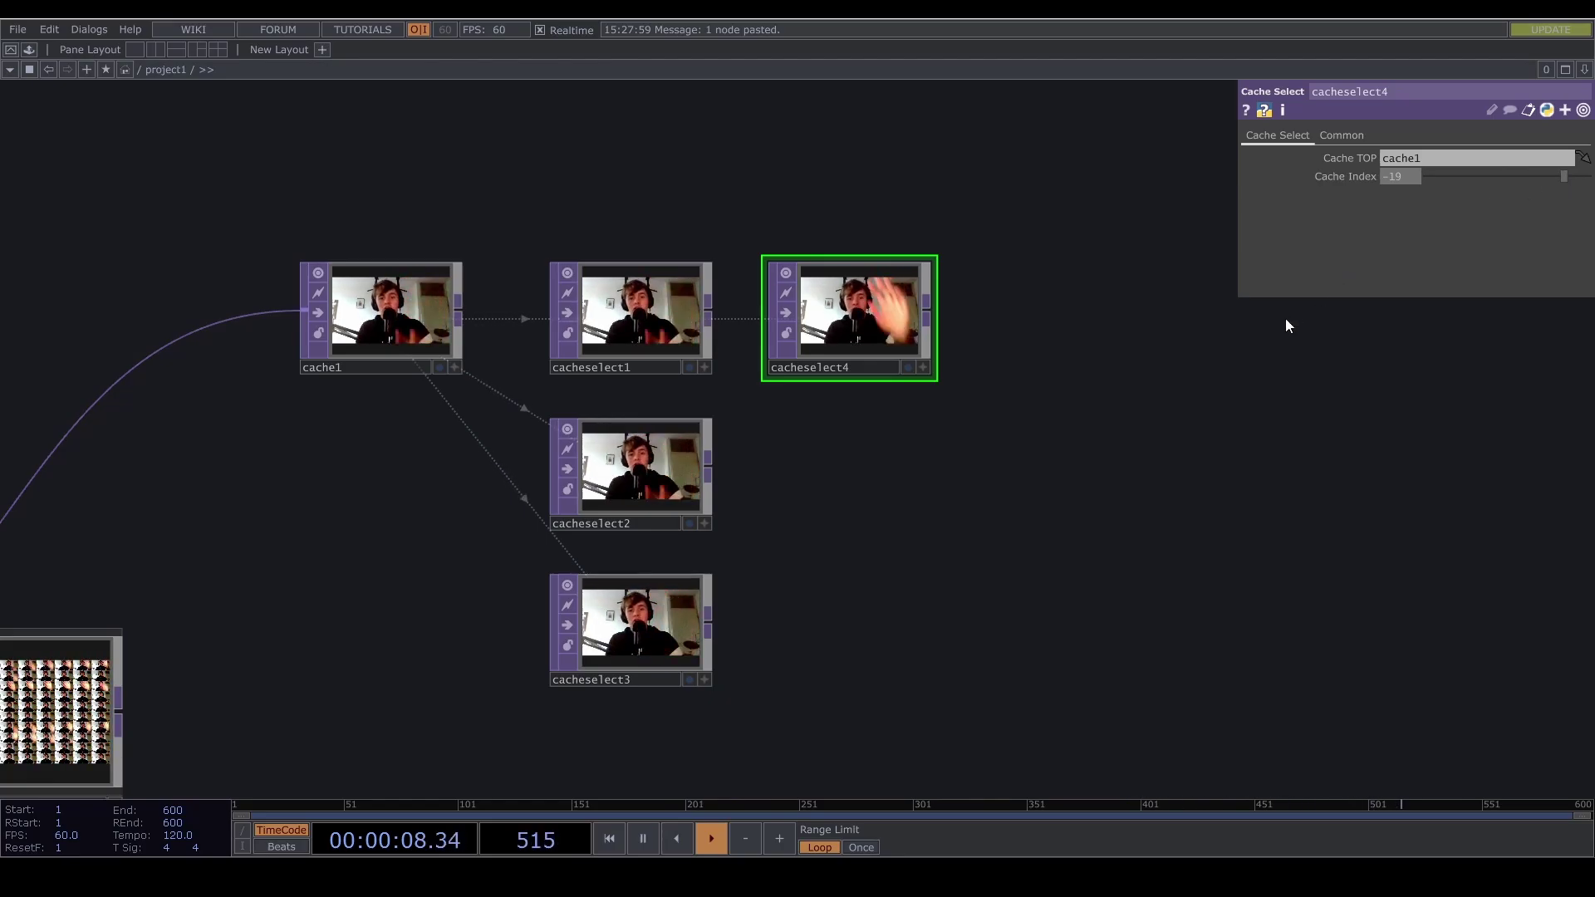
- Enter the delayCOMP's network and display the parameters of replicator1
{"action": "left_click_drag", "start_coordinate": [810, 660], "coordinate": [783, 548]}
{"action": "scroll", "coordinate": [781, 548], "scroll_direction": "down", "scroll_amount": 3}
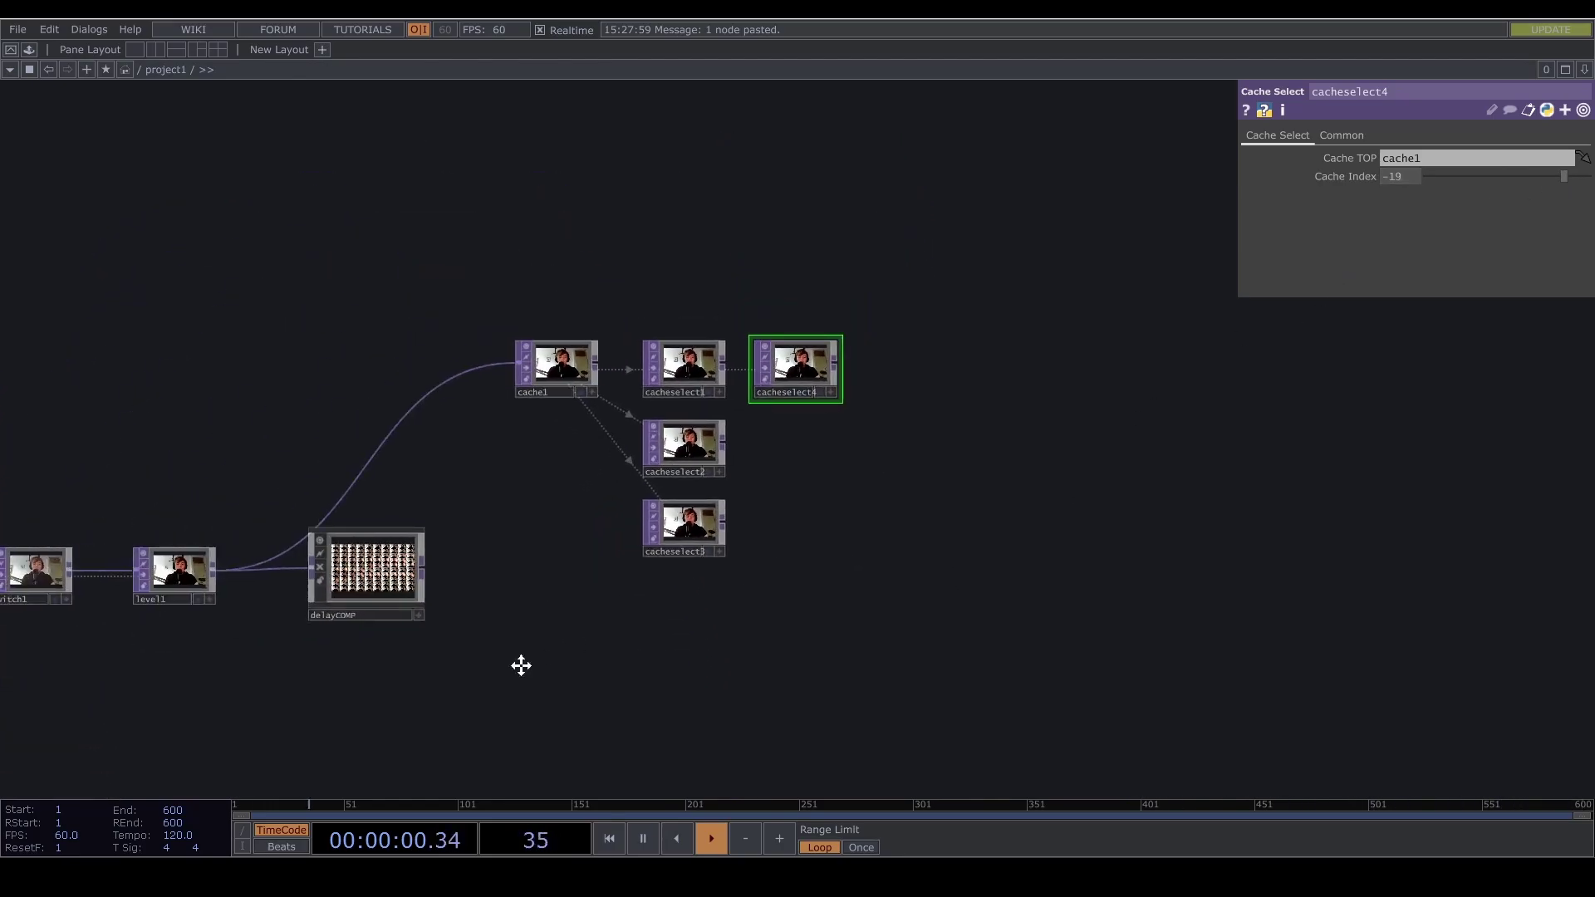
{"action": "left_click_drag", "start_coordinate": [520, 667], "coordinate": [954, 578]}
{"action": "left_click", "coordinate": [810, 481]}
{"action": "key", "text": "i"}
{"action": "left_click_drag", "start_coordinate": [792, 500], "coordinate": [556, 560]}
{"action": "scroll", "coordinate": [735, 397], "scroll_direction": "up", "scroll_amount": 4}
{"action": "left_click", "coordinate": [732, 407]}
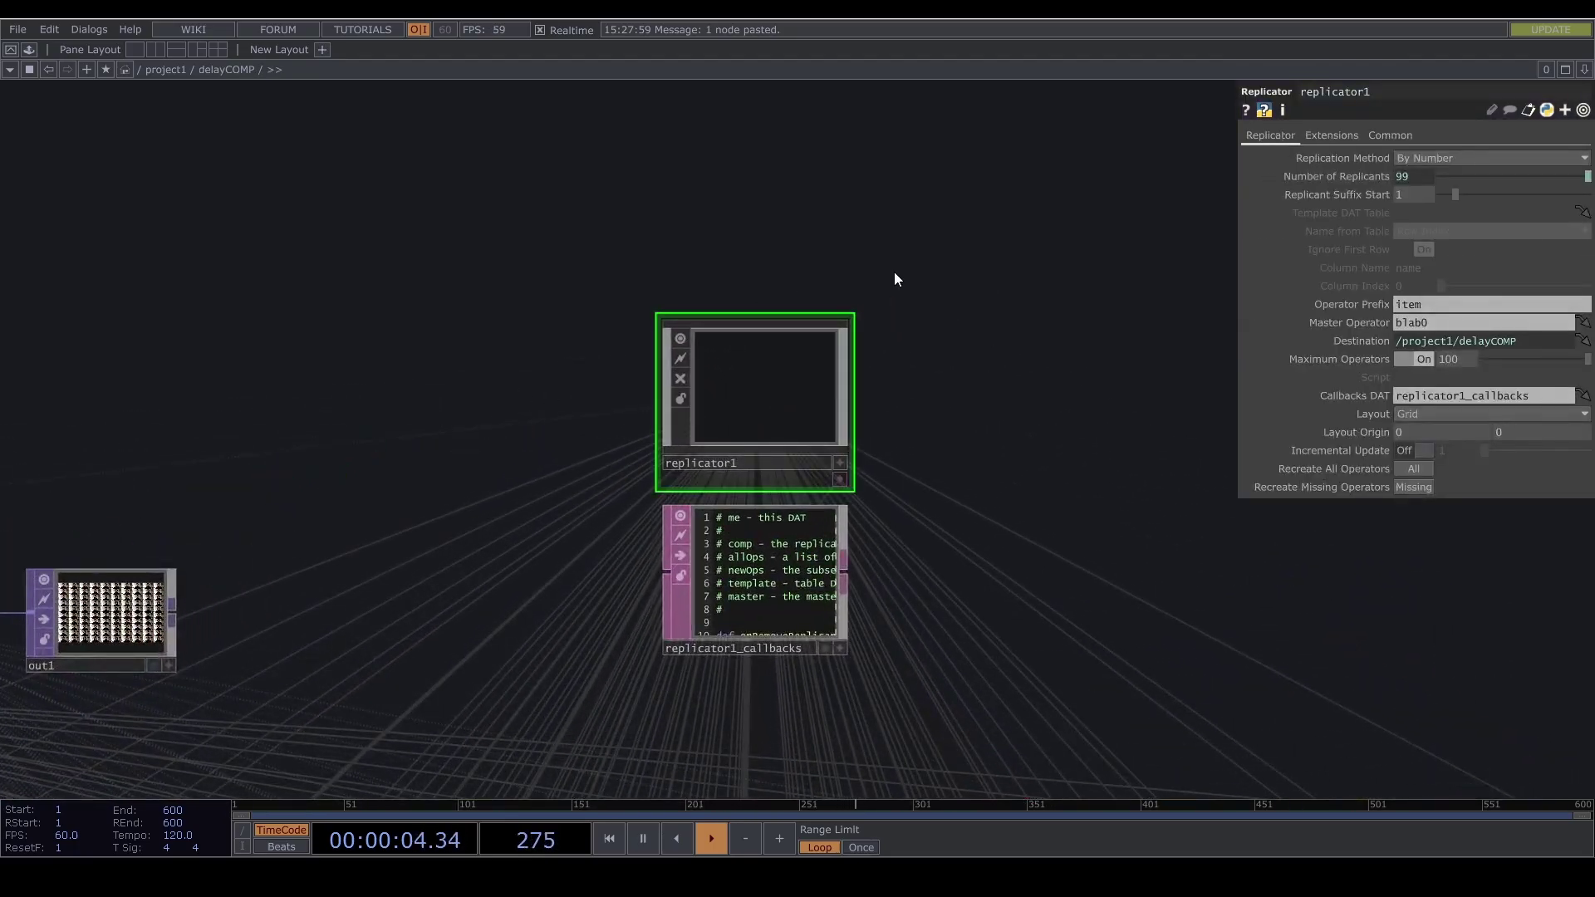
- Look up the Replicator among the COMP operators without adding one
{"action": "key", "text": "Tab"}
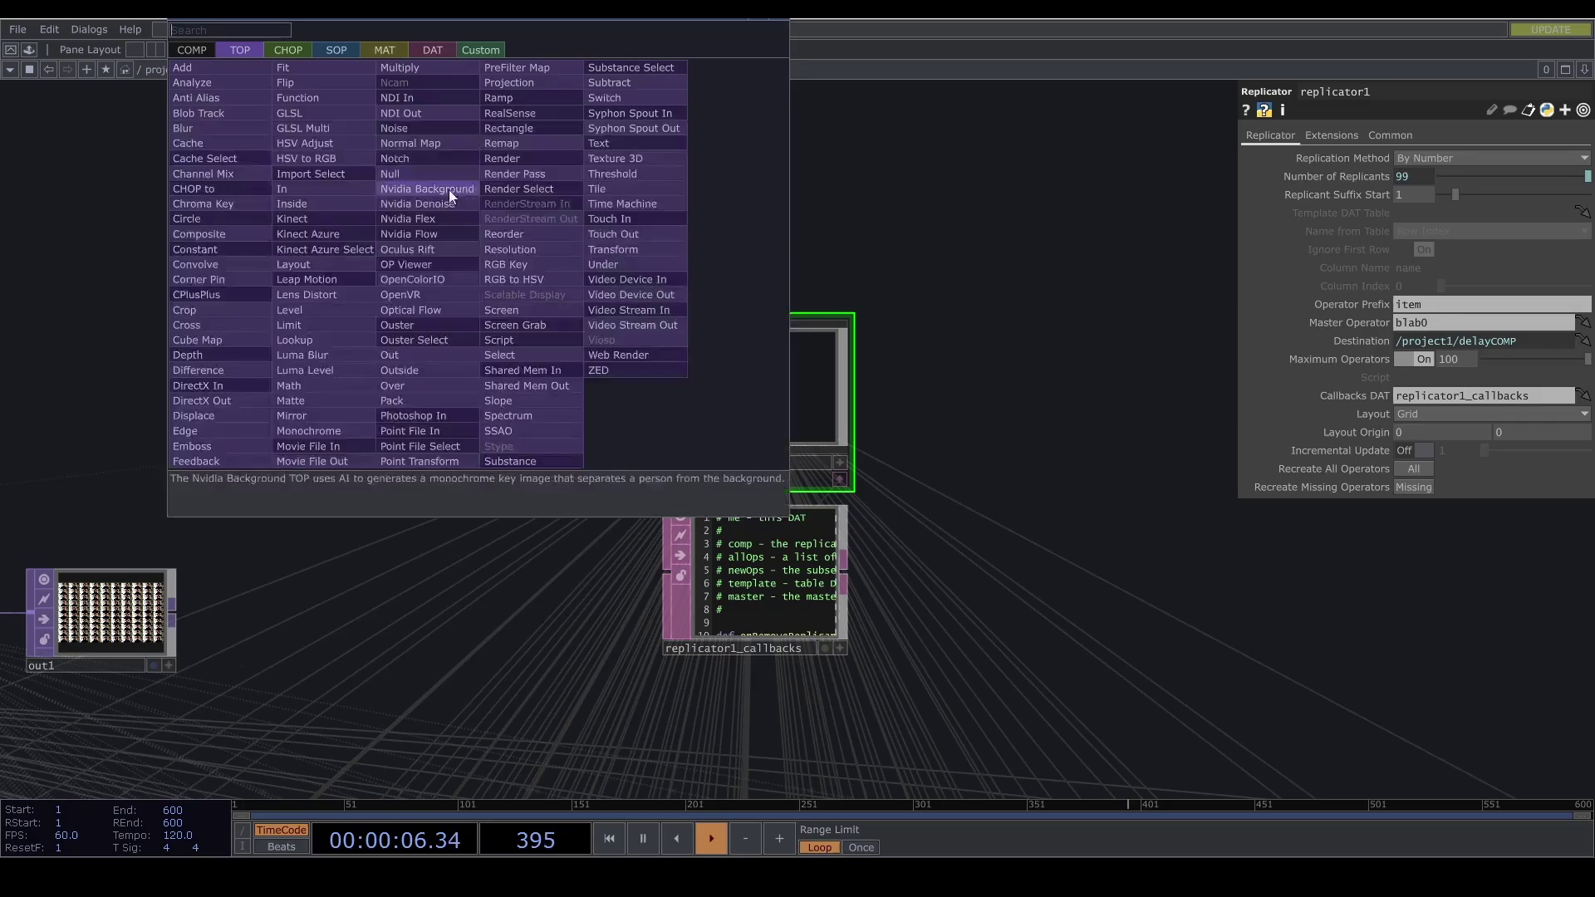
{"action": "left_click", "coordinate": [199, 51]}
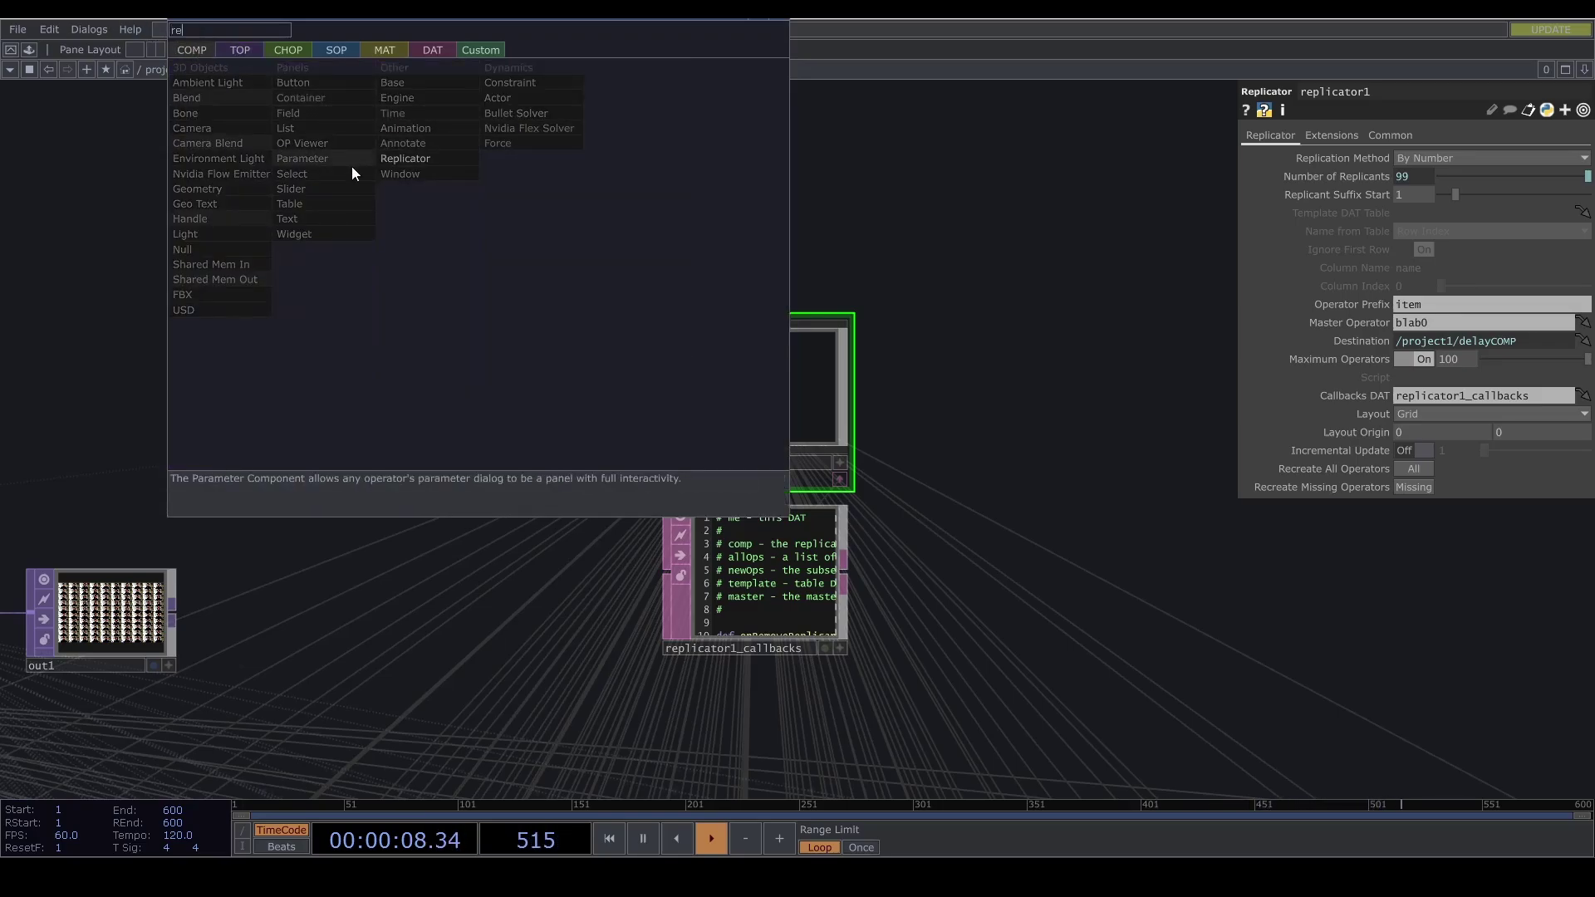
{"action": "type", "text": "re"}
{"action": "key", "text": "Escape"}
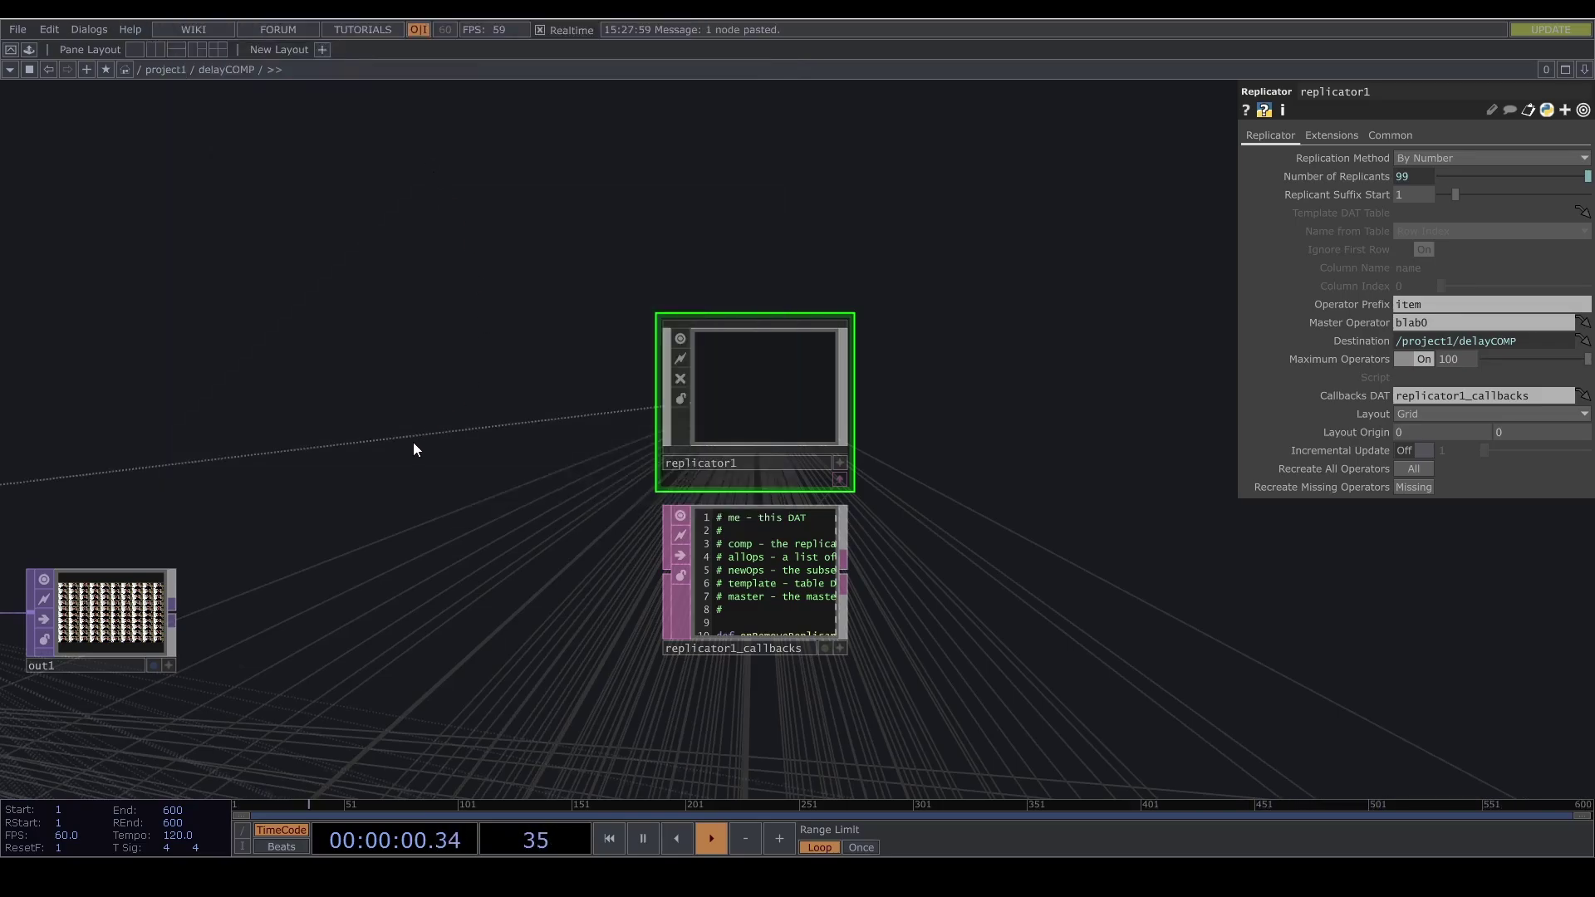
- Examine replicator1, its master operator blab0 and the grid of replicated items inside the delayCOMP
{"action": "left_click_drag", "start_coordinate": [455, 412], "coordinate": [560, 356]}
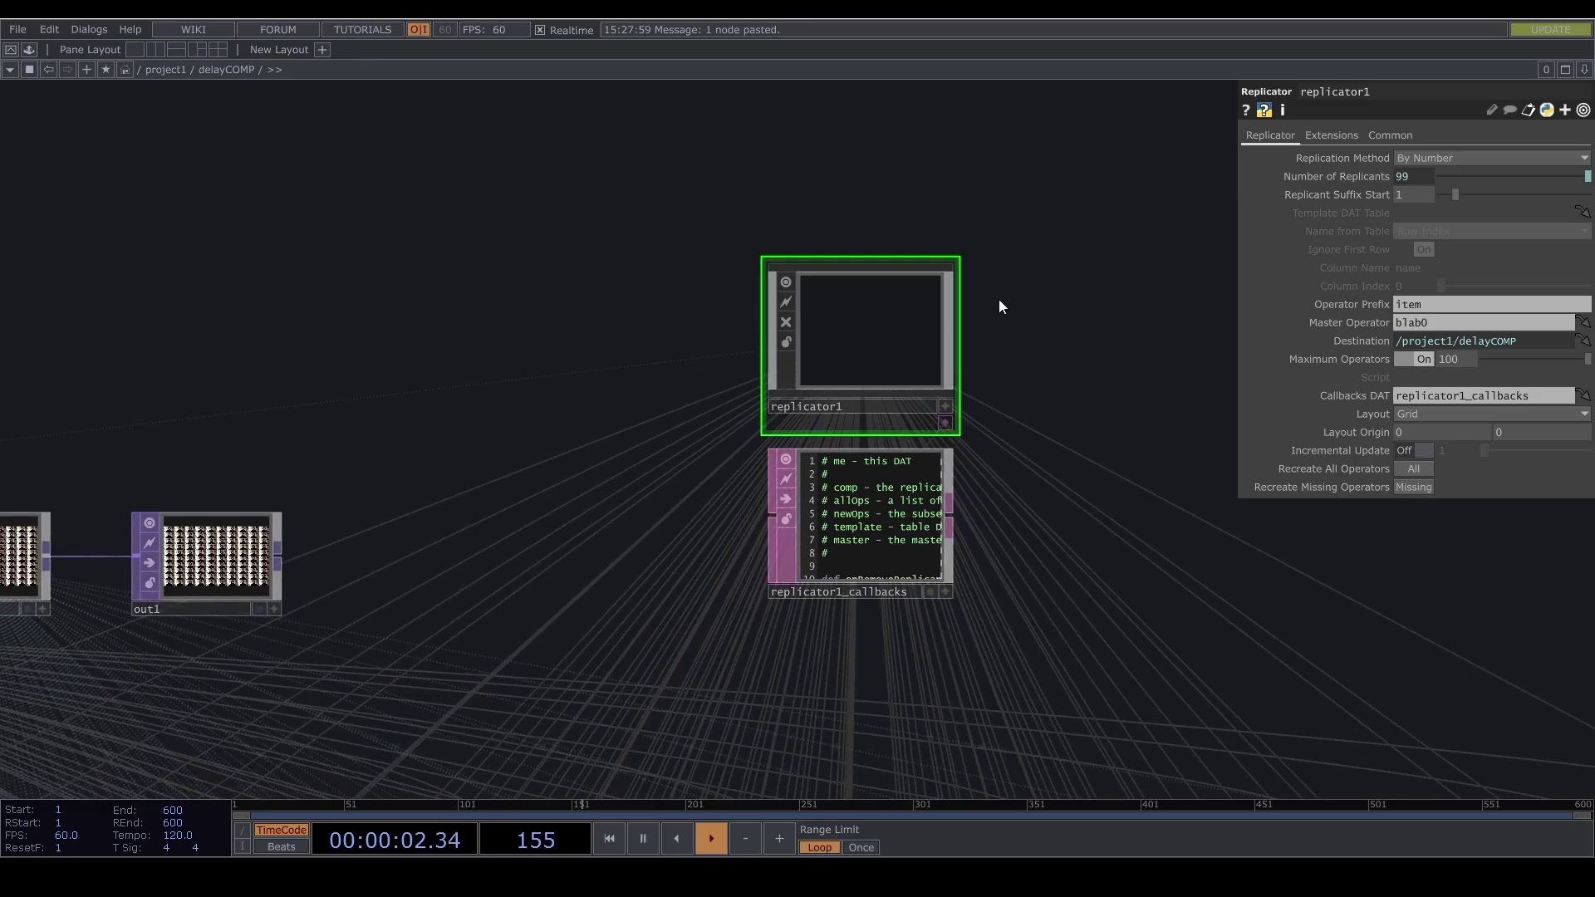
{"action": "left_click_drag", "start_coordinate": [534, 532], "coordinate": [908, 229]}
{"action": "scroll", "coordinate": [829, 405], "scroll_direction": "down", "scroll_amount": 3}
{"action": "left_click_drag", "start_coordinate": [524, 350], "coordinate": [1033, 349]}
{"action": "scroll", "coordinate": [430, 507], "scroll_direction": "up", "scroll_amount": 4}
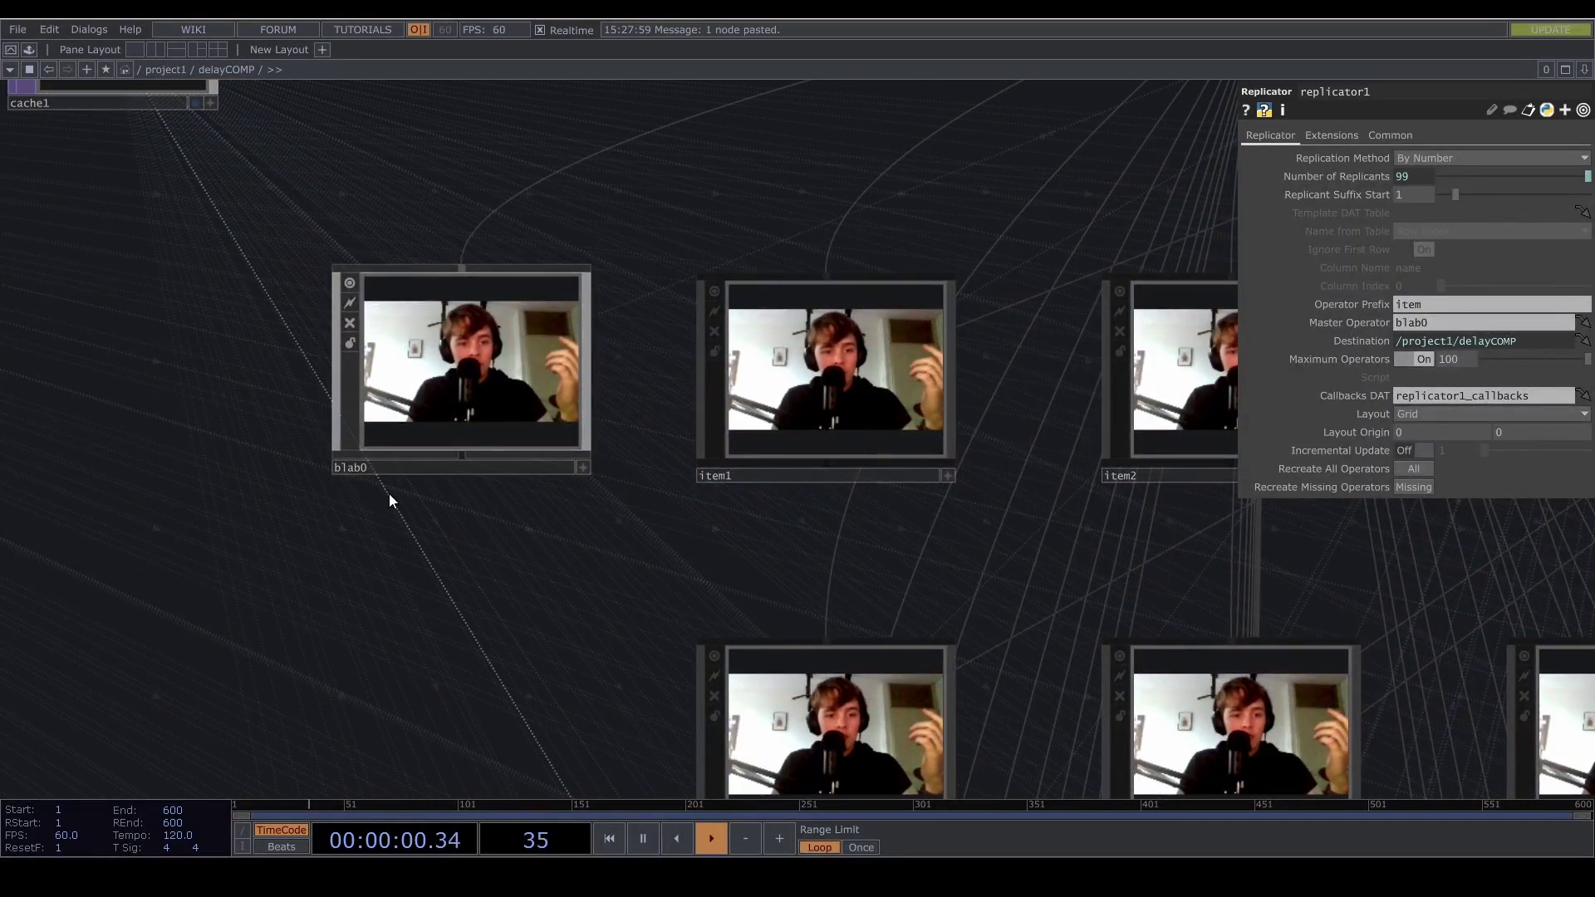
{"action": "left_click_drag", "start_coordinate": [388, 495], "coordinate": [305, 608]}
{"action": "scroll", "coordinate": [425, 511], "scroll_direction": "down", "scroll_amount": 2}
{"action": "left_click_drag", "start_coordinate": [1064, 237], "coordinate": [369, 381]}
{"action": "left_click_drag", "start_coordinate": [726, 441], "coordinate": [692, 470]}
{"action": "scroll", "coordinate": [478, 460], "scroll_direction": "down", "scroll_amount": 2}
{"action": "scroll", "coordinate": [693, 470], "scroll_direction": "down", "scroll_amount": 3}
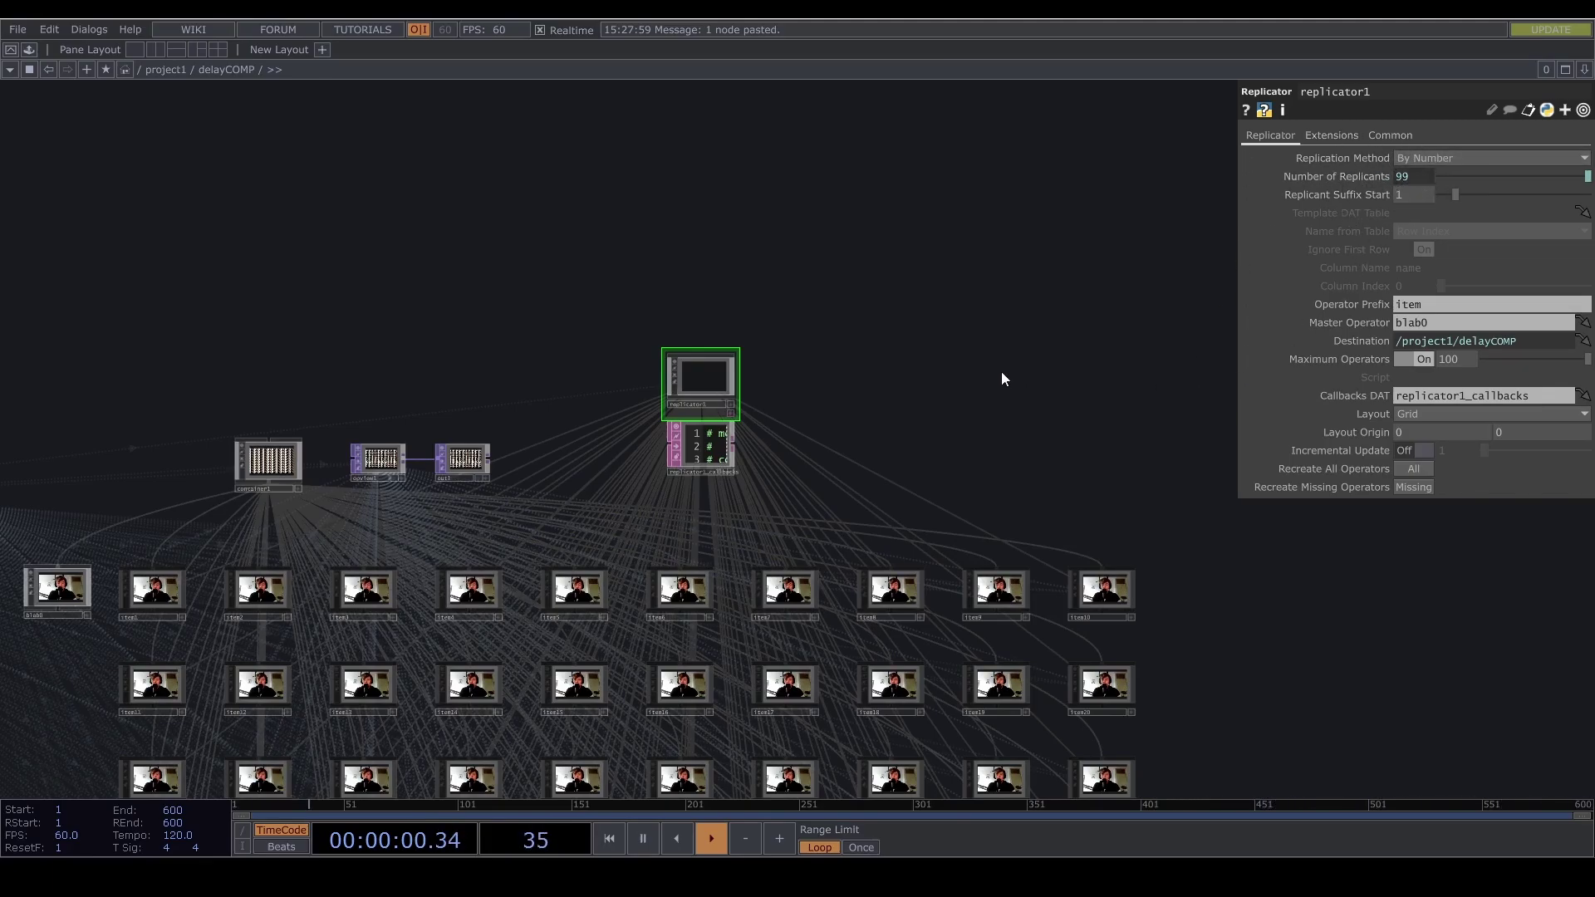
- Go out to project1, re-enter the delayCOMP and inspect how blab0 and the items connect to container1
{"action": "key", "text": "u"}
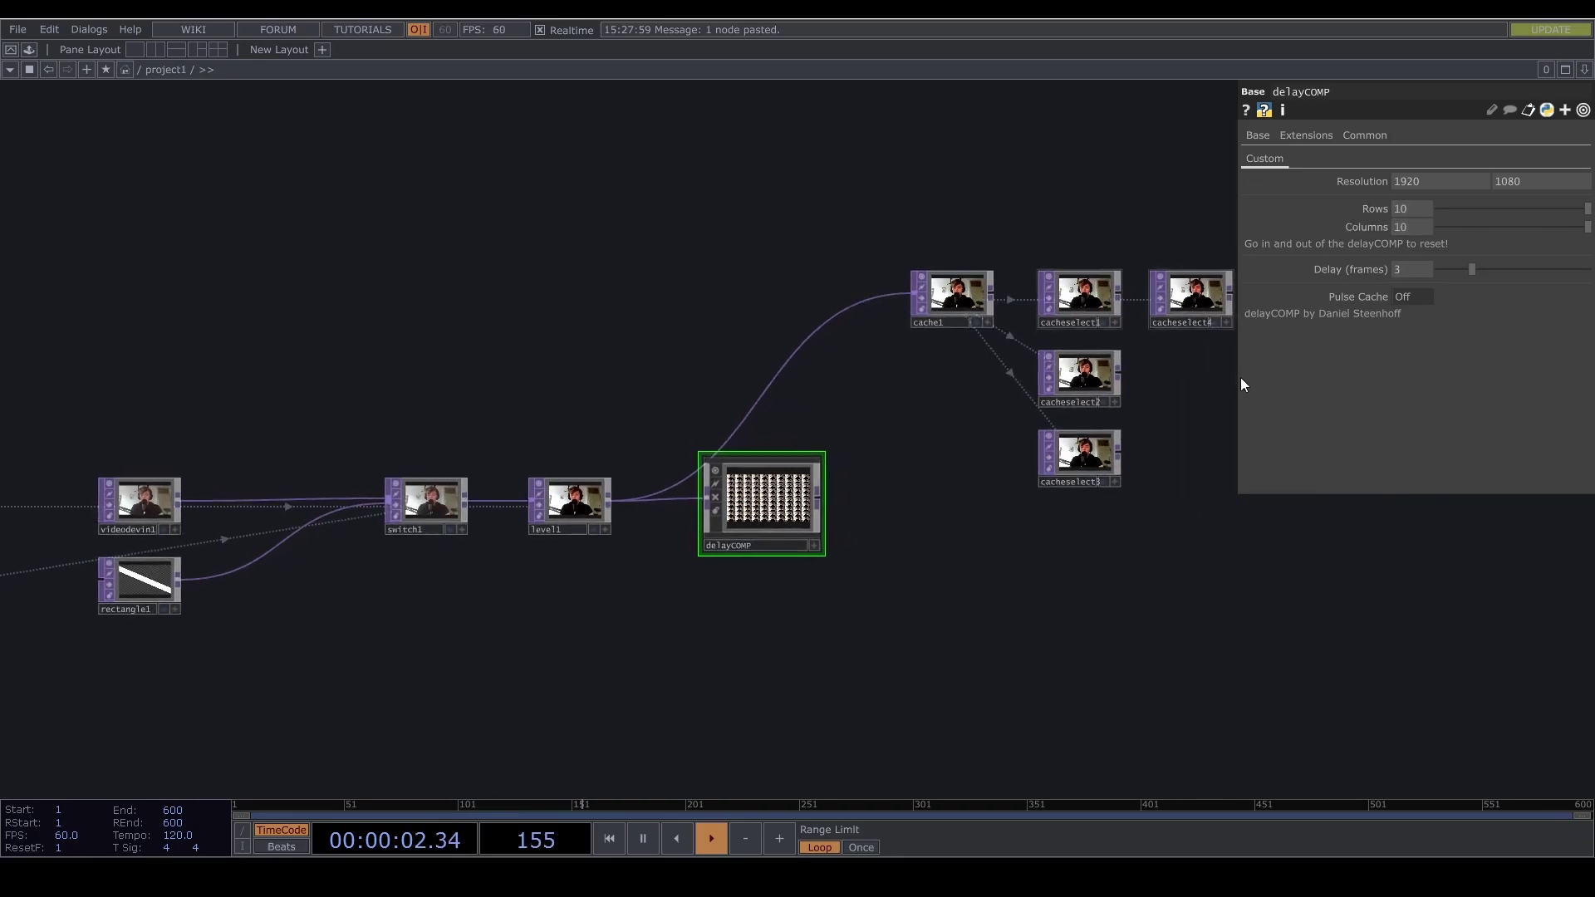
{"action": "key", "text": "i"}
{"action": "left_click_drag", "start_coordinate": [587, 480], "coordinate": [992, 401]}
{"action": "scroll", "coordinate": [467, 519], "scroll_direction": "up", "scroll_amount": 5}
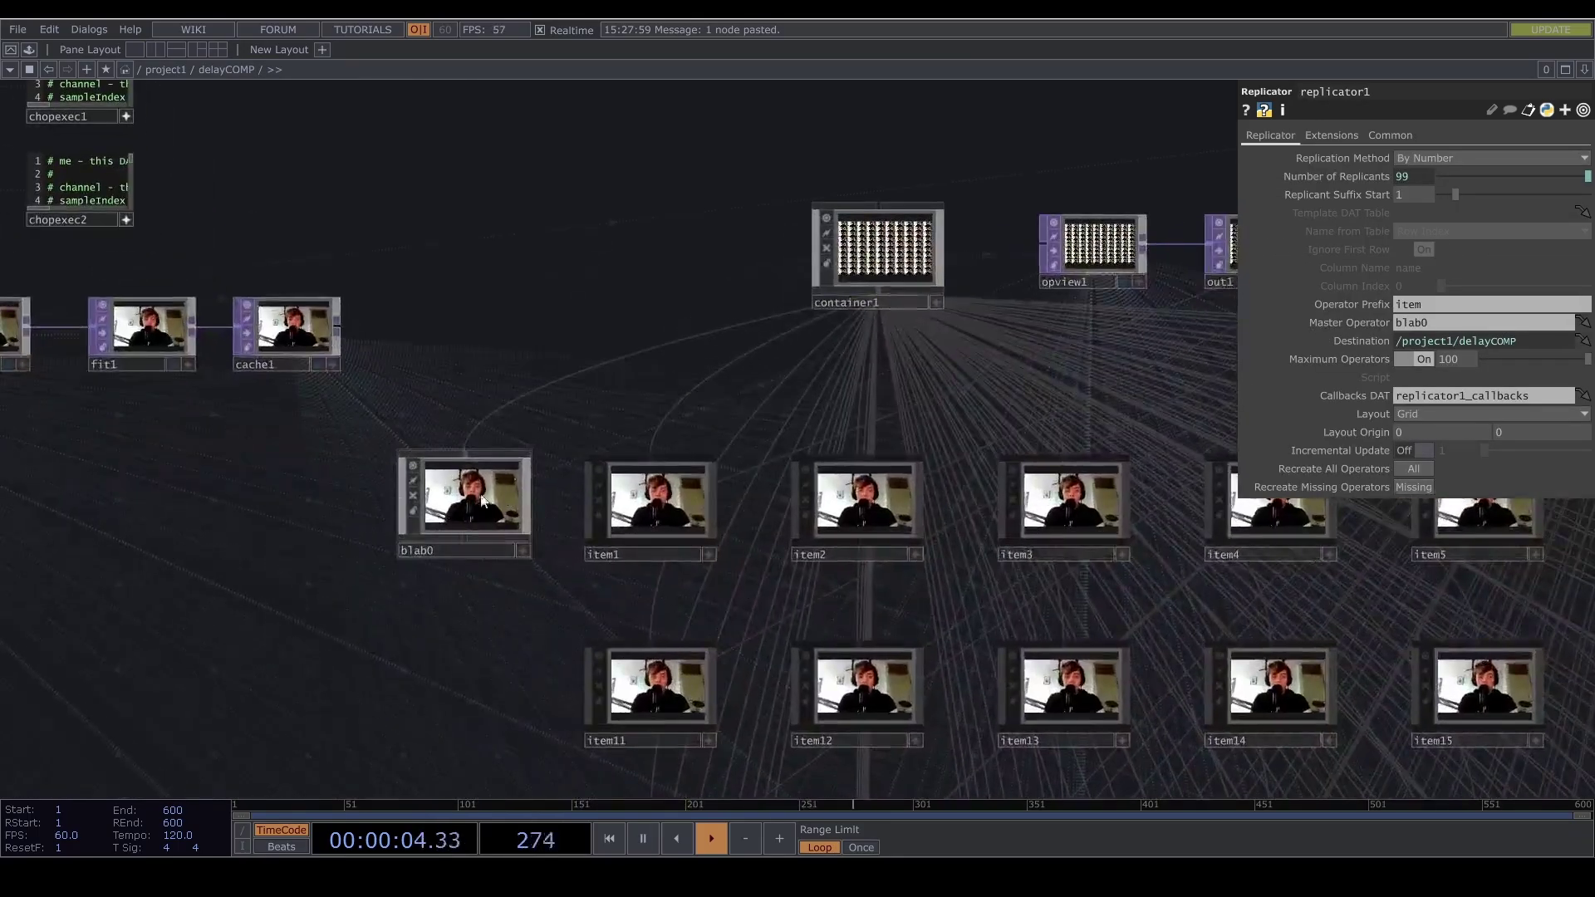
{"action": "scroll", "coordinate": [631, 358], "scroll_direction": "down", "scroll_amount": 3}
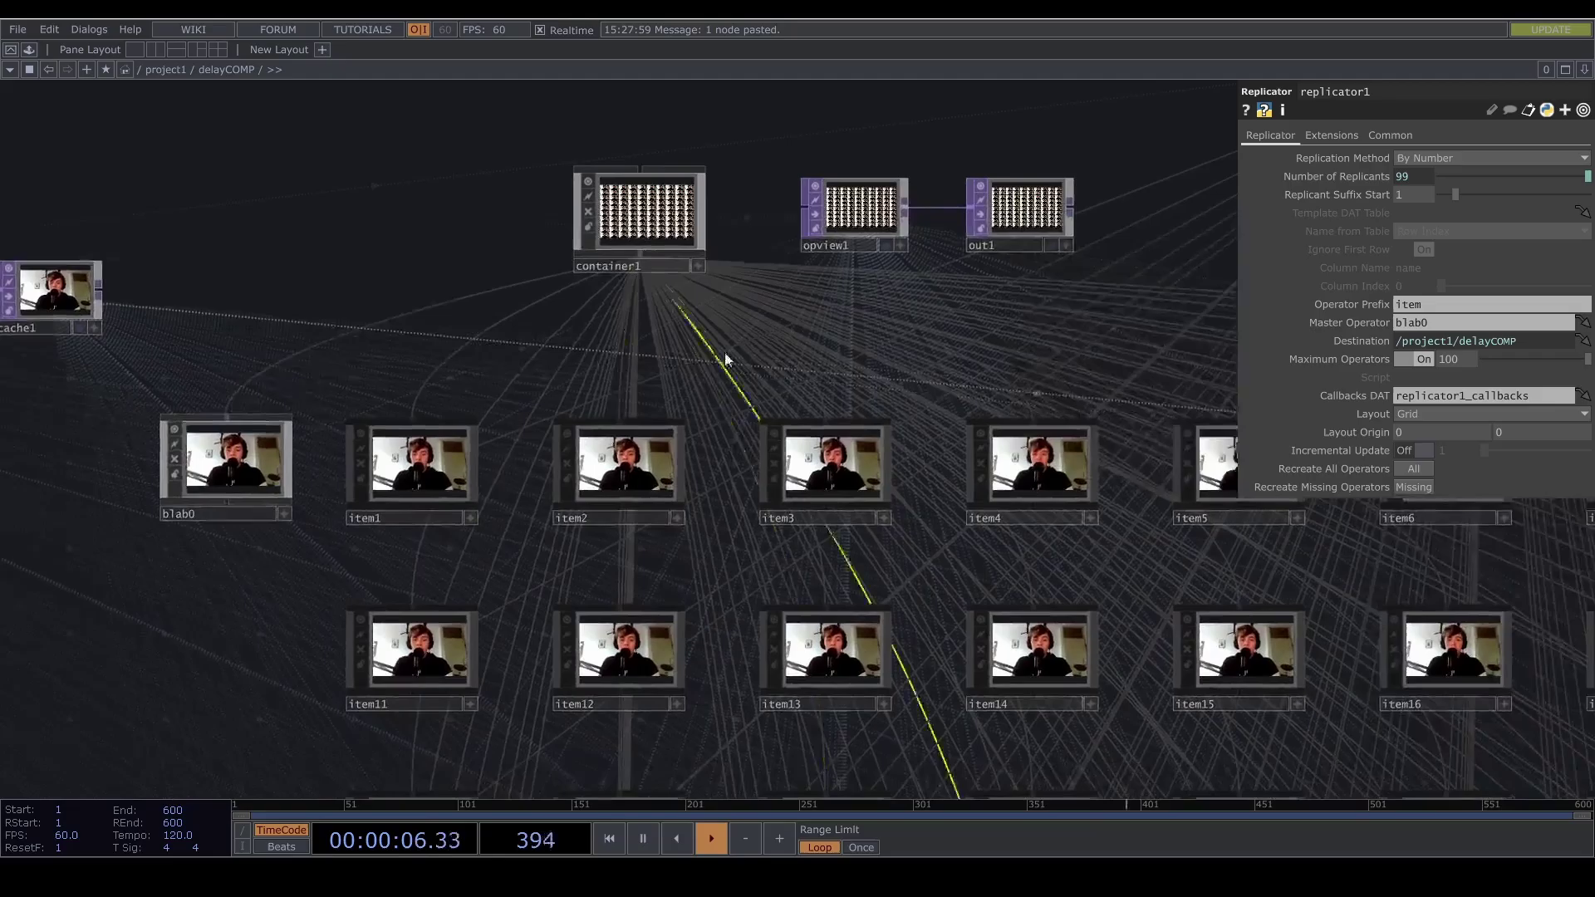
- Display container1's Children parameters and review the available Align options
{"action": "left_click", "coordinate": [692, 273]}
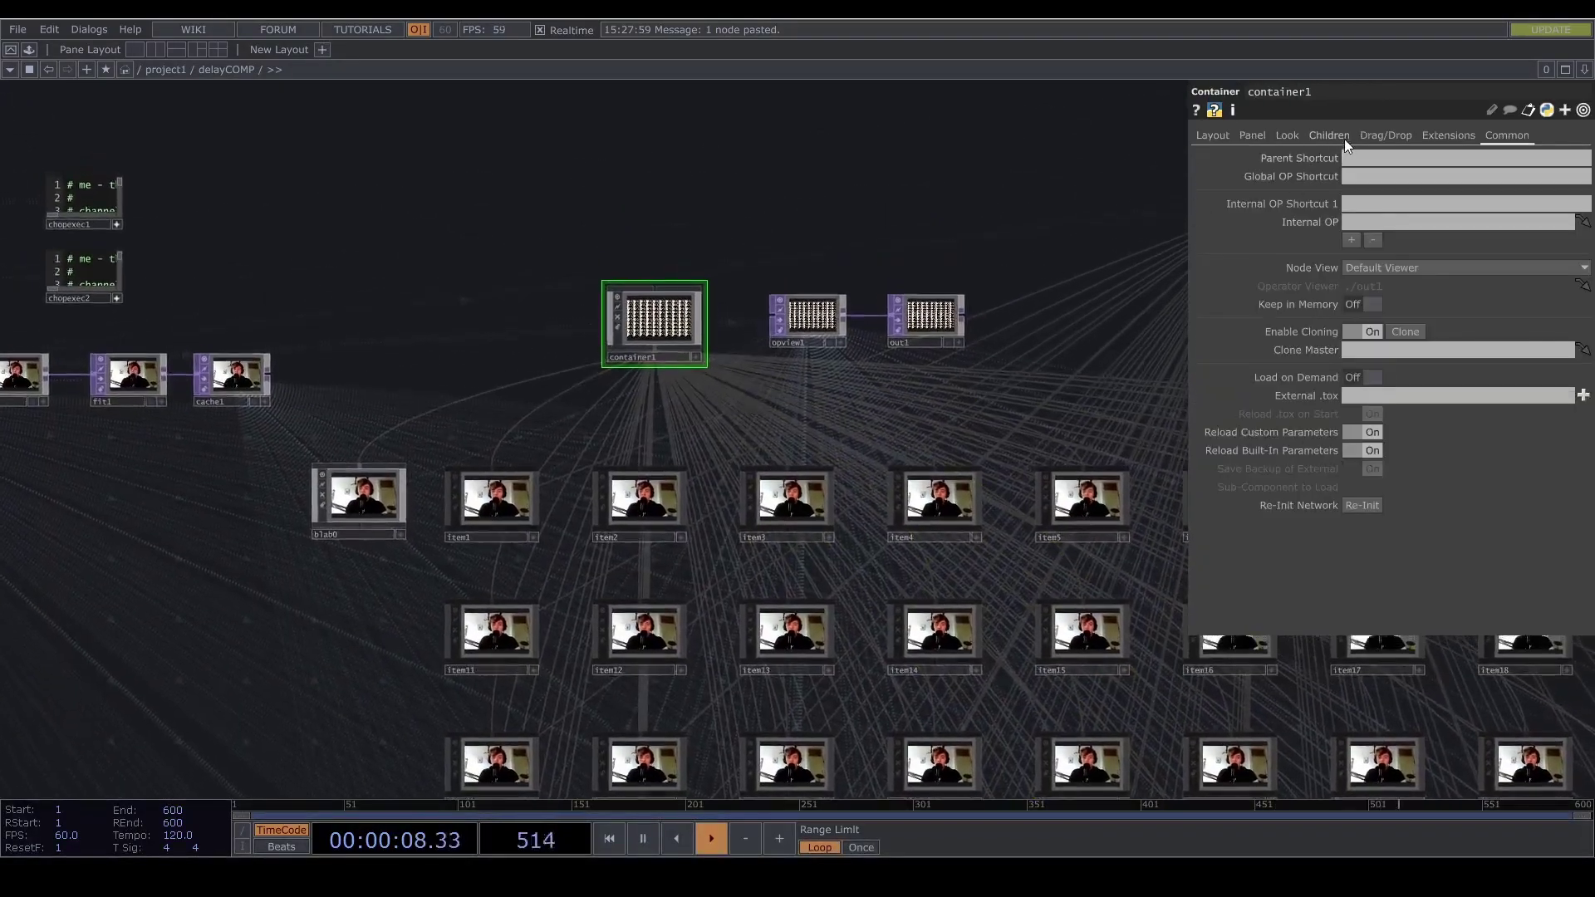
{"action": "left_click", "coordinate": [1325, 135]}
{"action": "left_click", "coordinate": [1378, 157]}
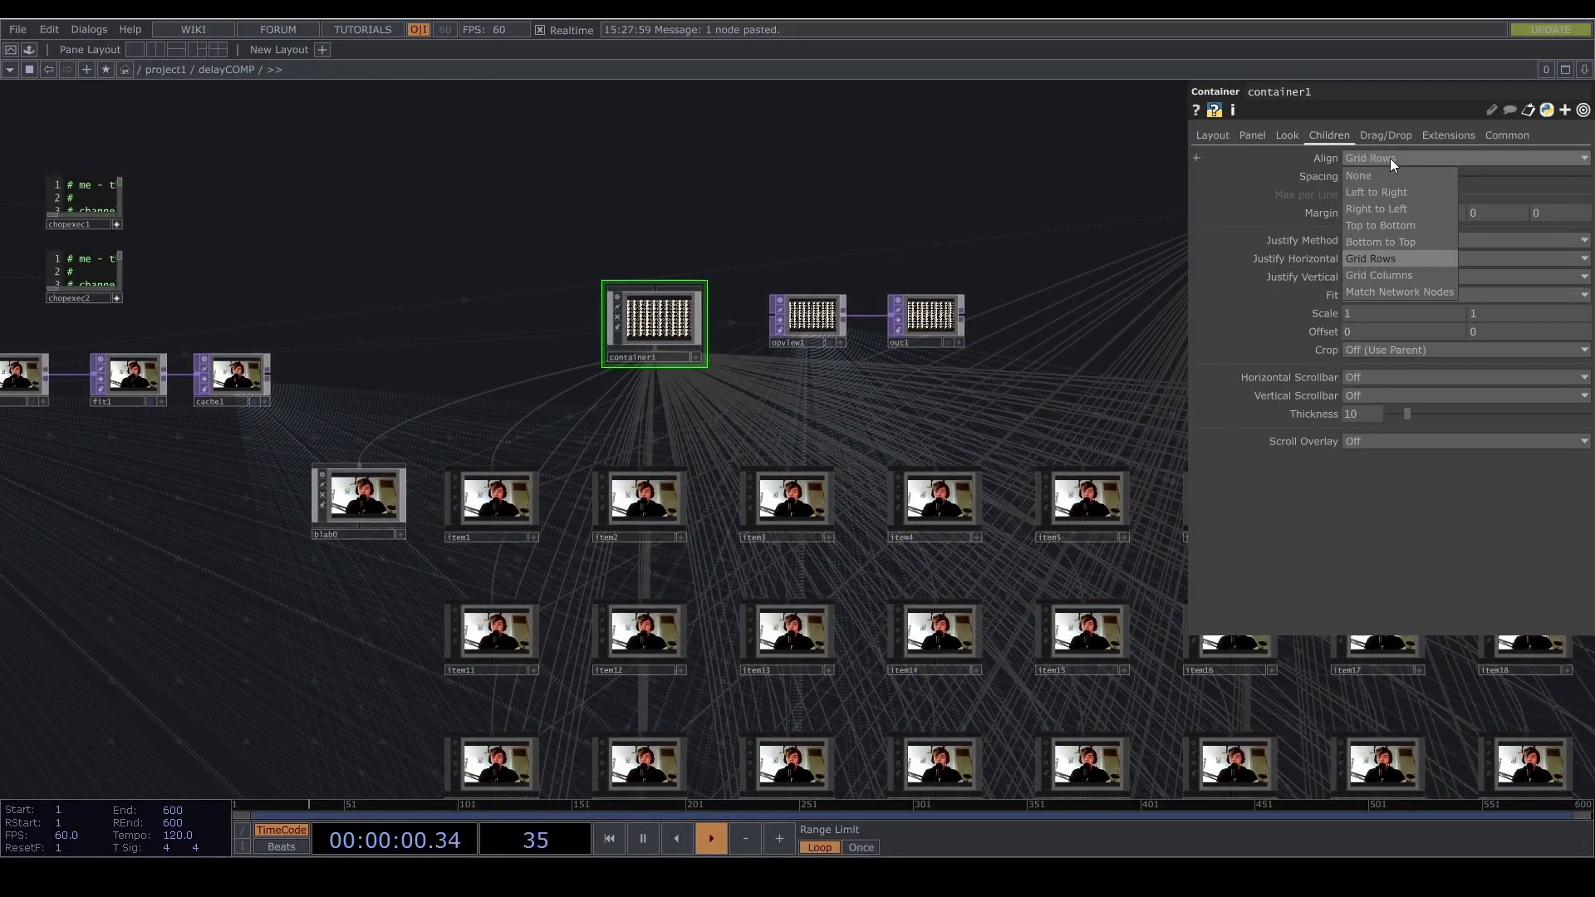
{"action": "left_click", "coordinate": [1408, 158]}
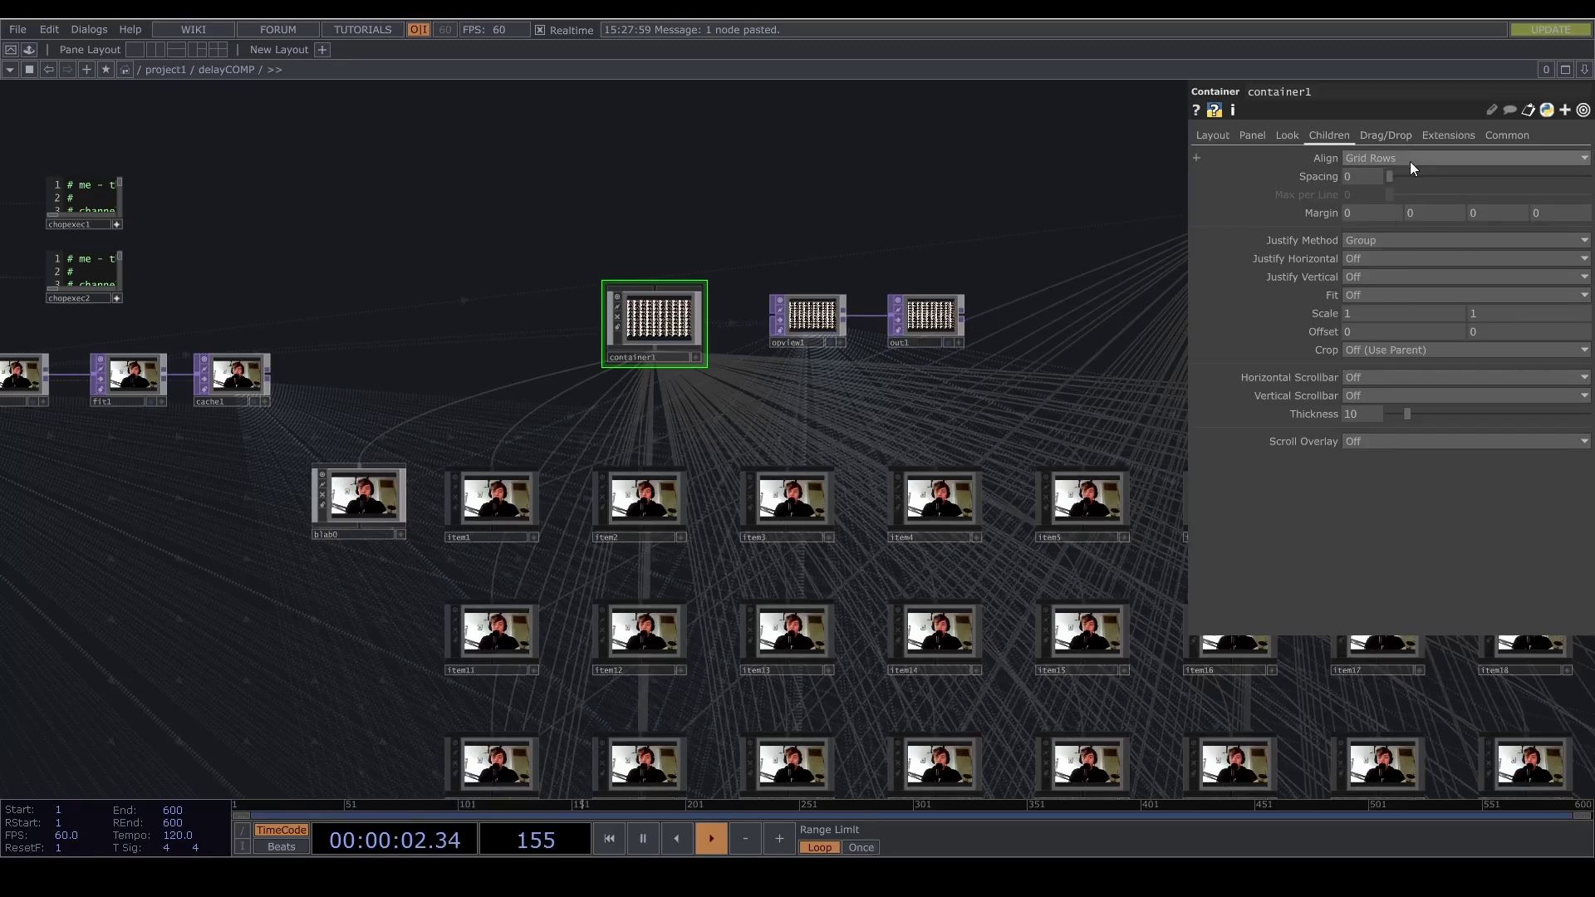
- Set container1's Align to Grid Columns and inspect the rearranged grid
{"action": "left_click", "coordinate": [1417, 158]}
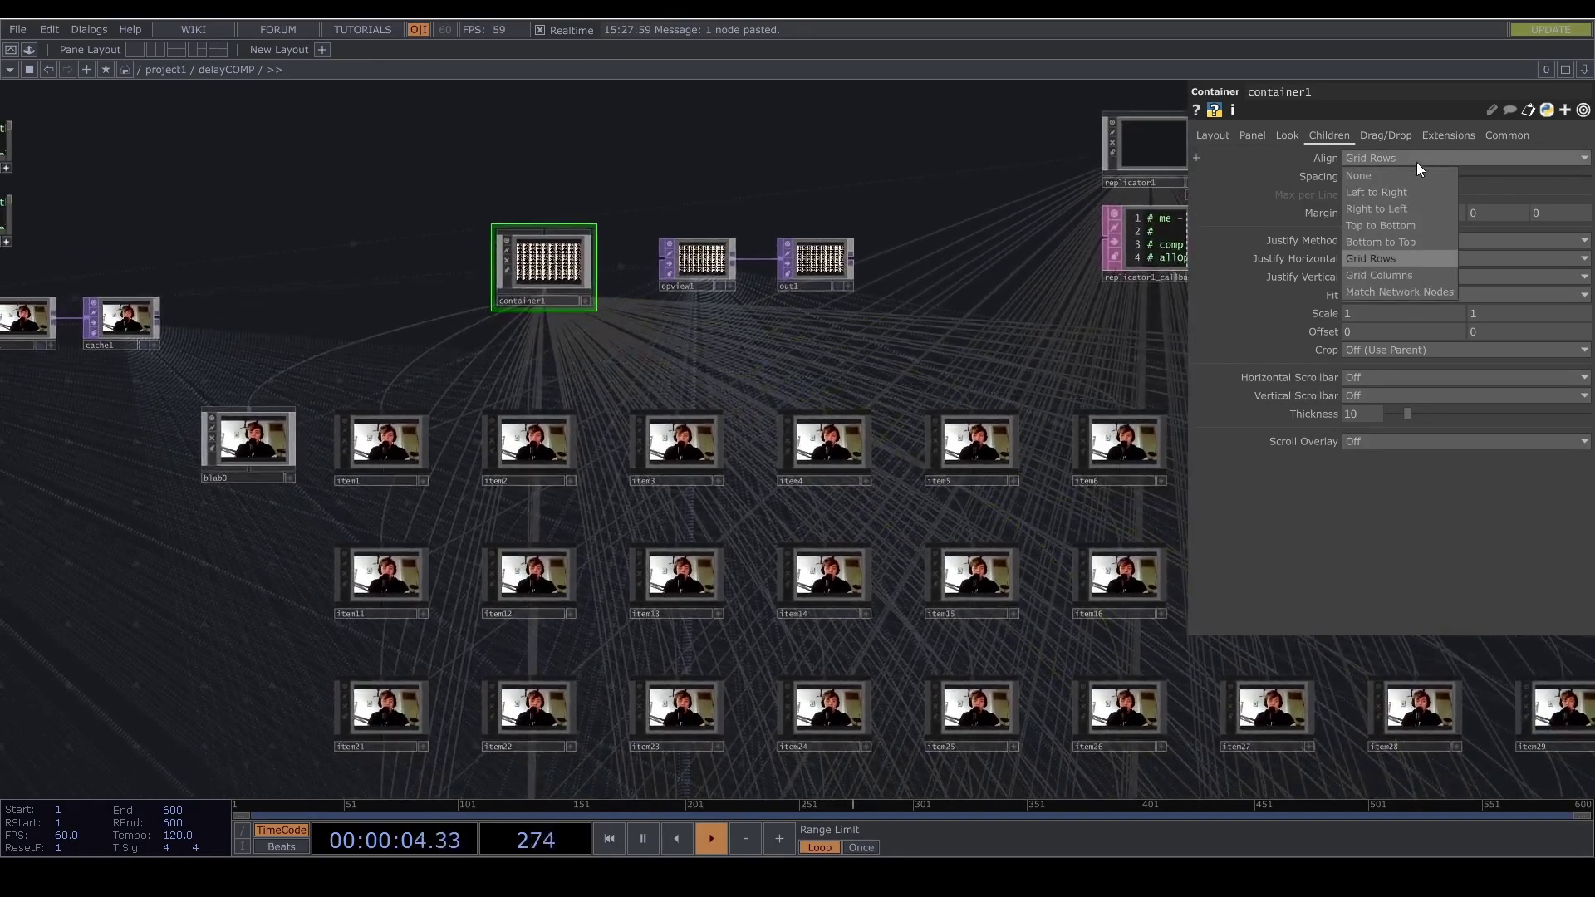
{"action": "left_click", "coordinate": [1410, 275]}
{"action": "scroll", "coordinate": [544, 257], "scroll_direction": "up", "scroll_amount": 5}
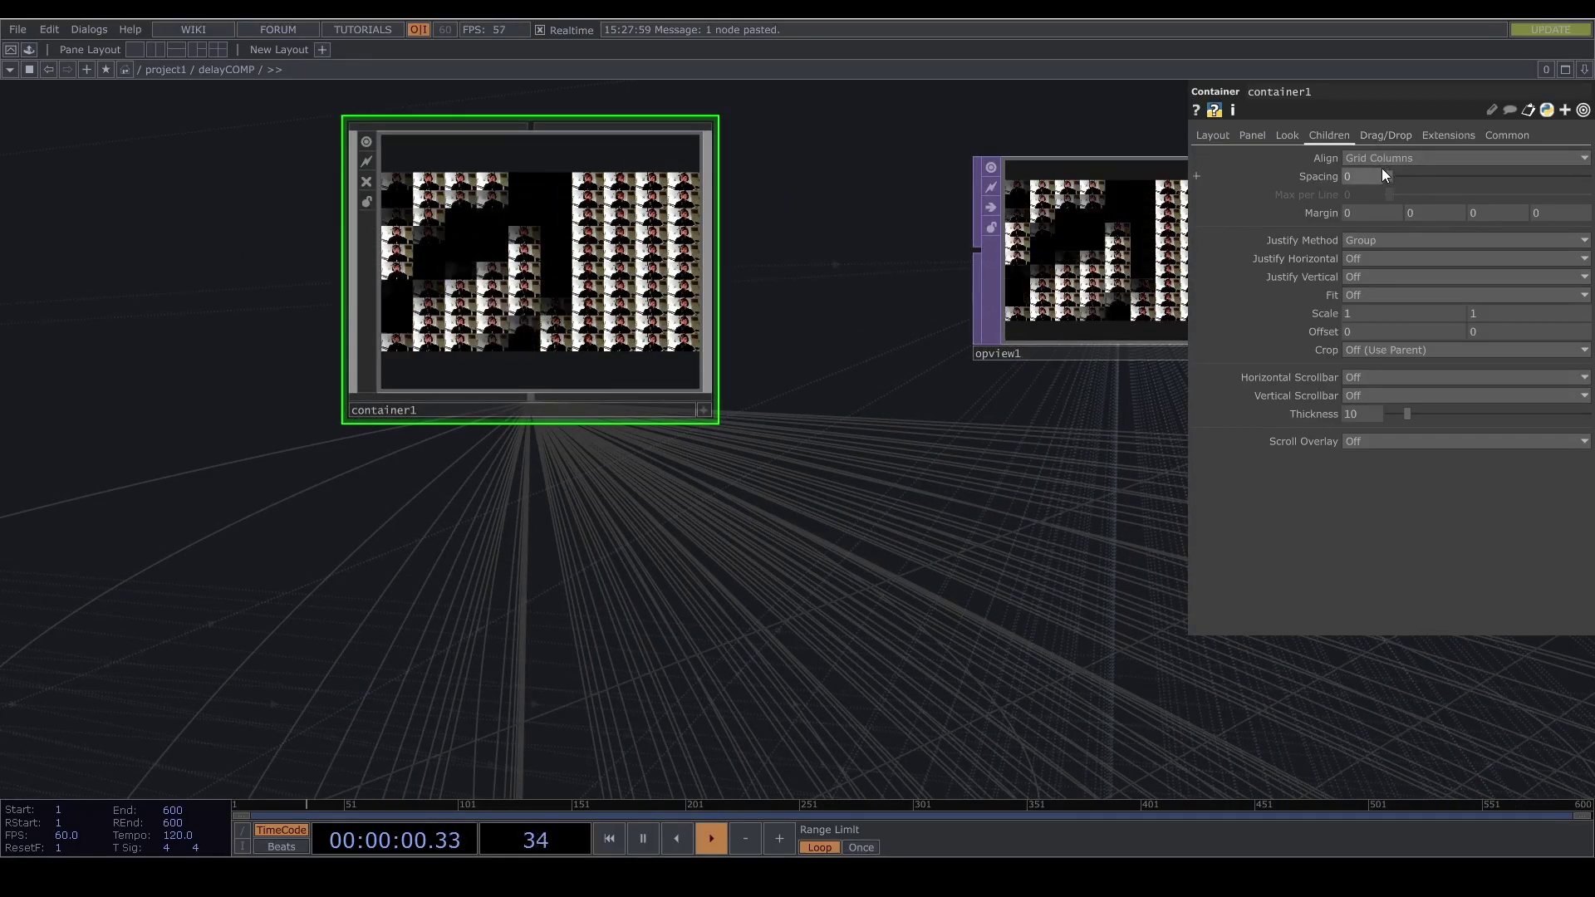
- Set container1's Align back to Grid Rows and examine the complete replicated network
{"action": "left_click", "coordinate": [1428, 156]}
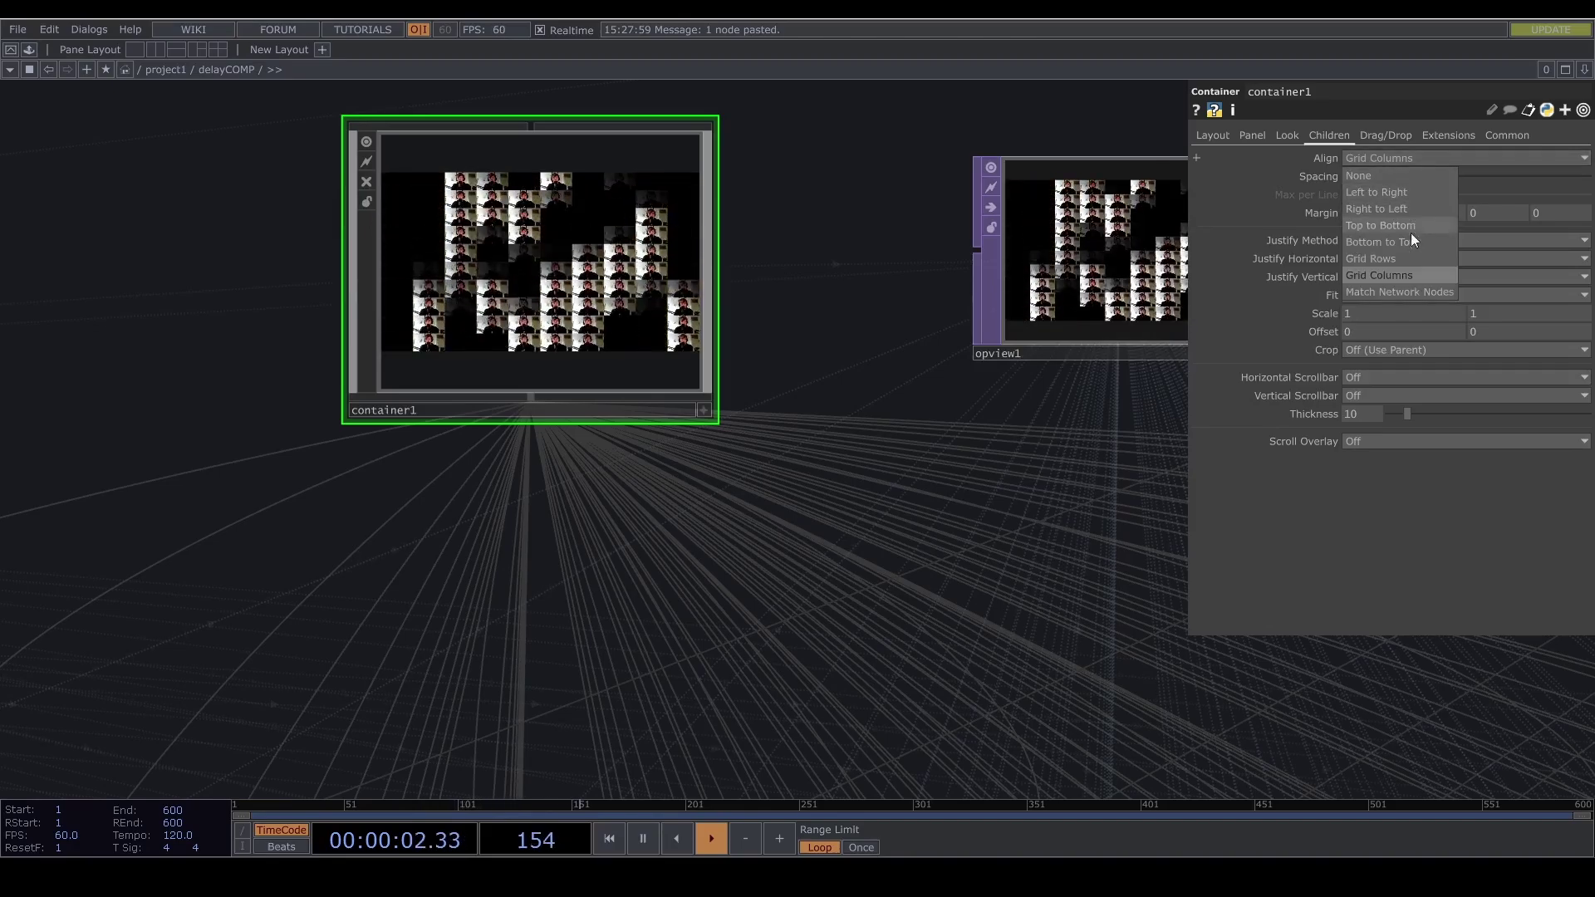
{"action": "left_click", "coordinate": [1407, 257]}
{"action": "scroll", "coordinate": [961, 544], "scroll_direction": "down", "scroll_amount": 5}
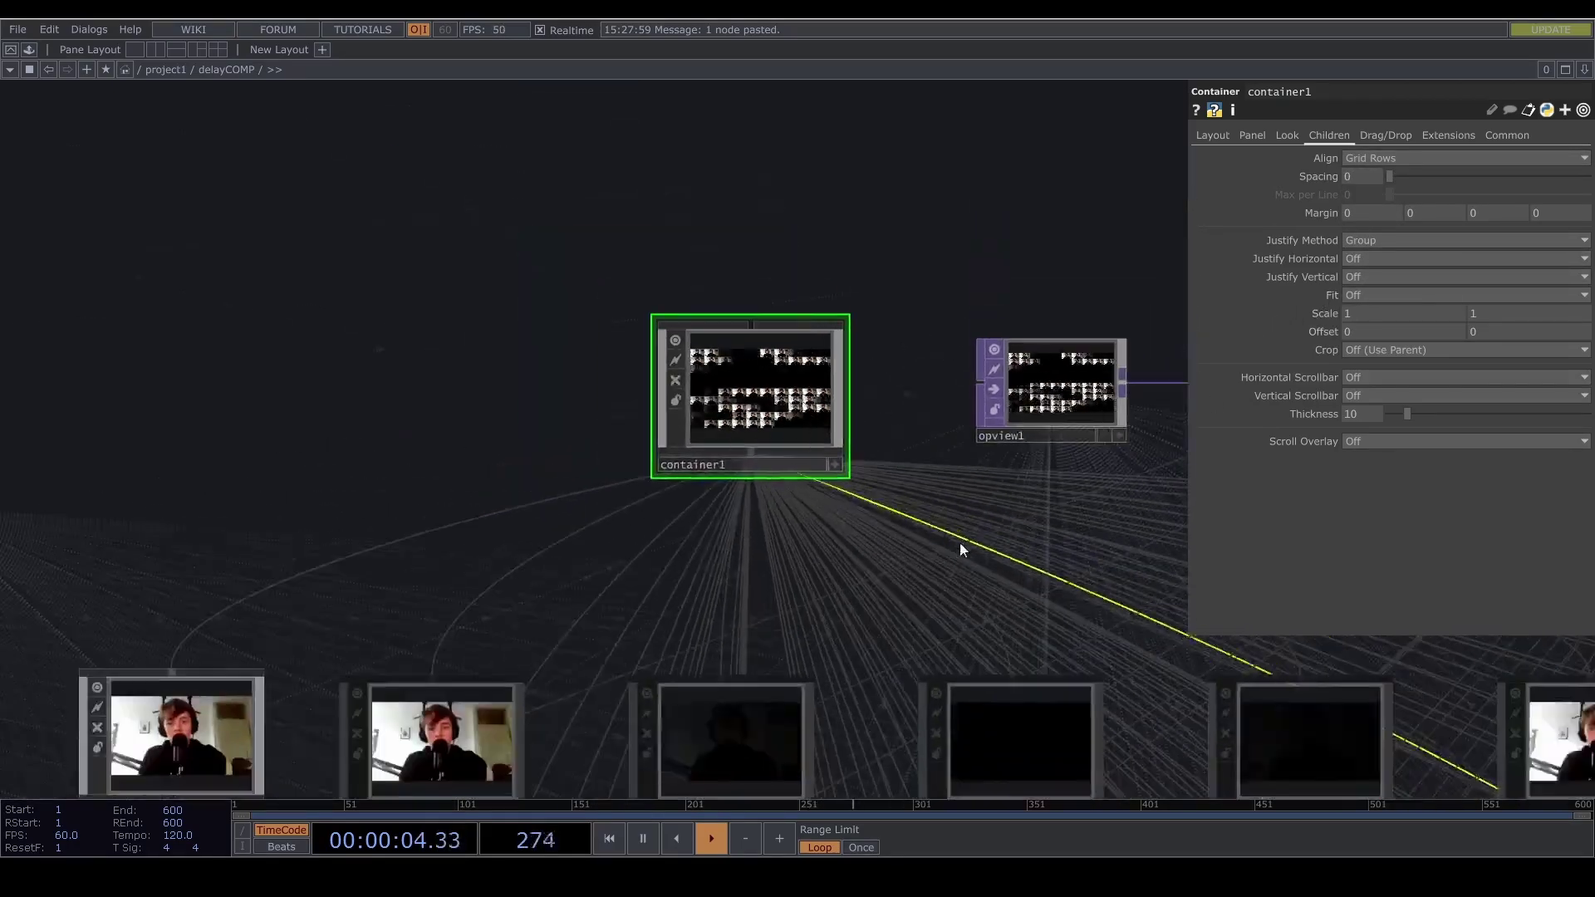
{"action": "left_click_drag", "start_coordinate": [947, 562], "coordinate": [667, 307]}
{"action": "scroll", "coordinate": [667, 307], "scroll_direction": "down", "scroll_amount": 5}
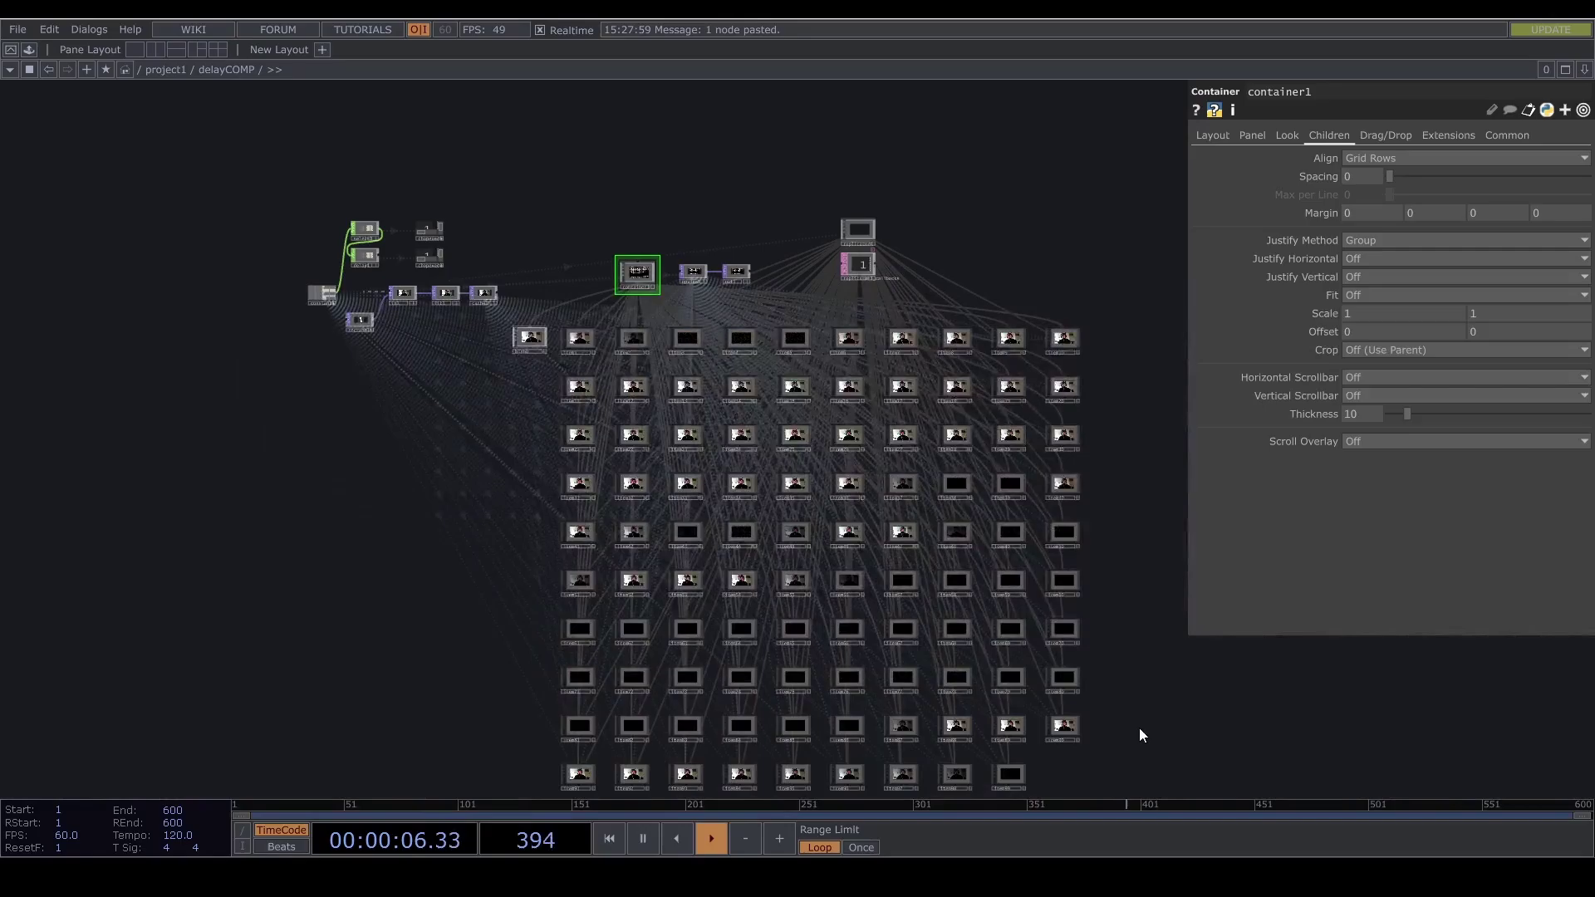
- Inspect the replicated item grid and display replicator1's parameters
{"action": "left_click_drag", "start_coordinate": [1138, 728], "coordinate": [1064, 582]}
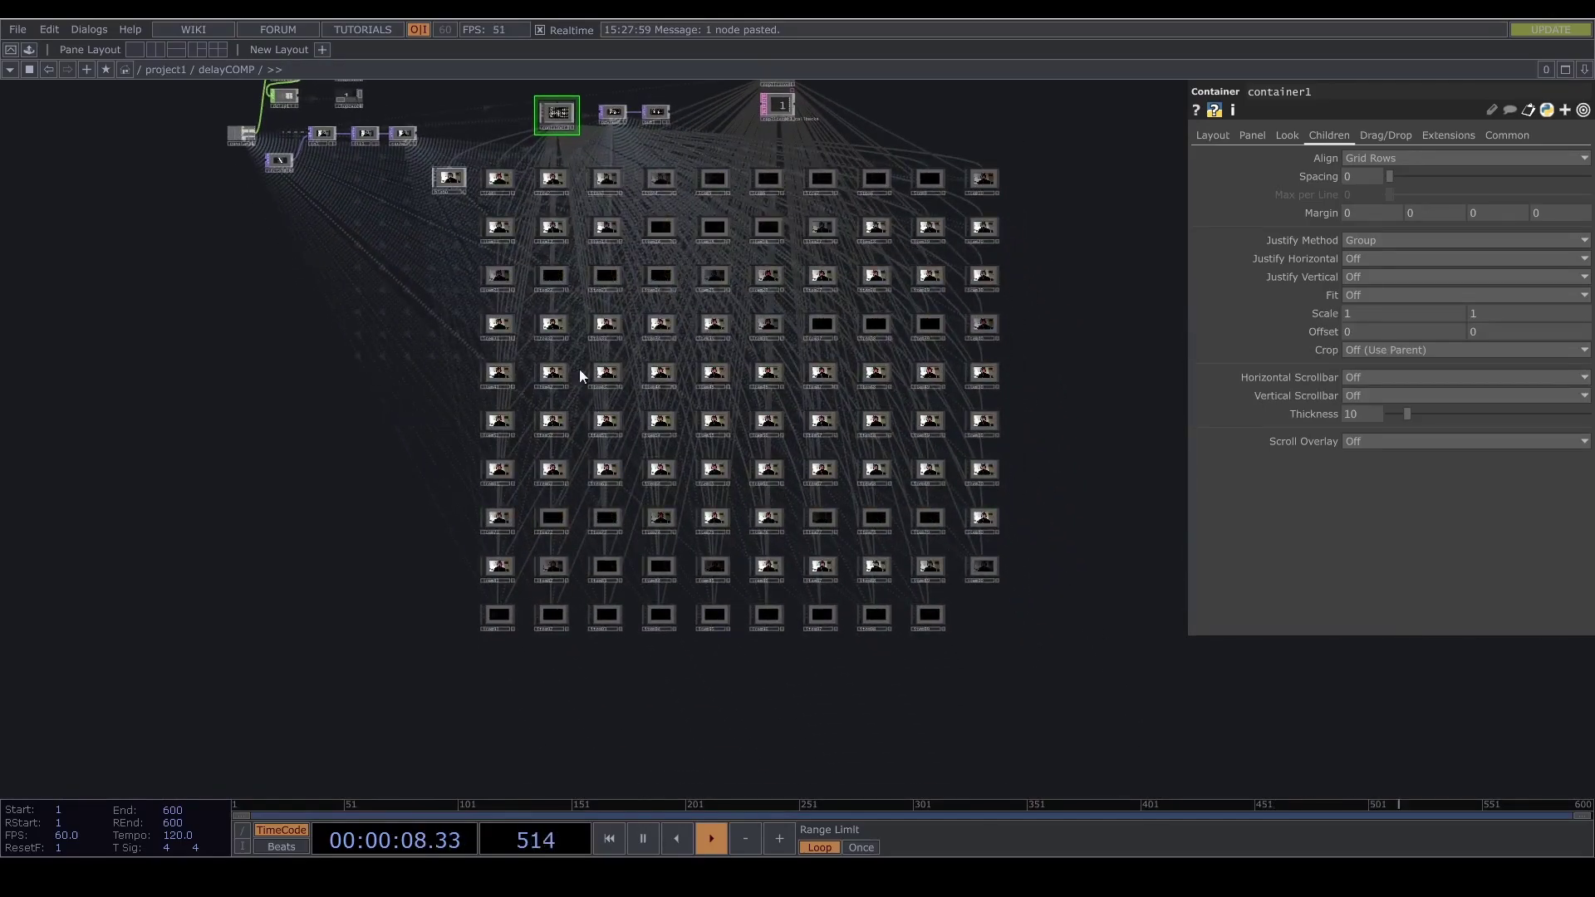
{"action": "left_click_drag", "start_coordinate": [1085, 374], "coordinate": [1001, 643]}
{"action": "left_click", "coordinate": [695, 343]}
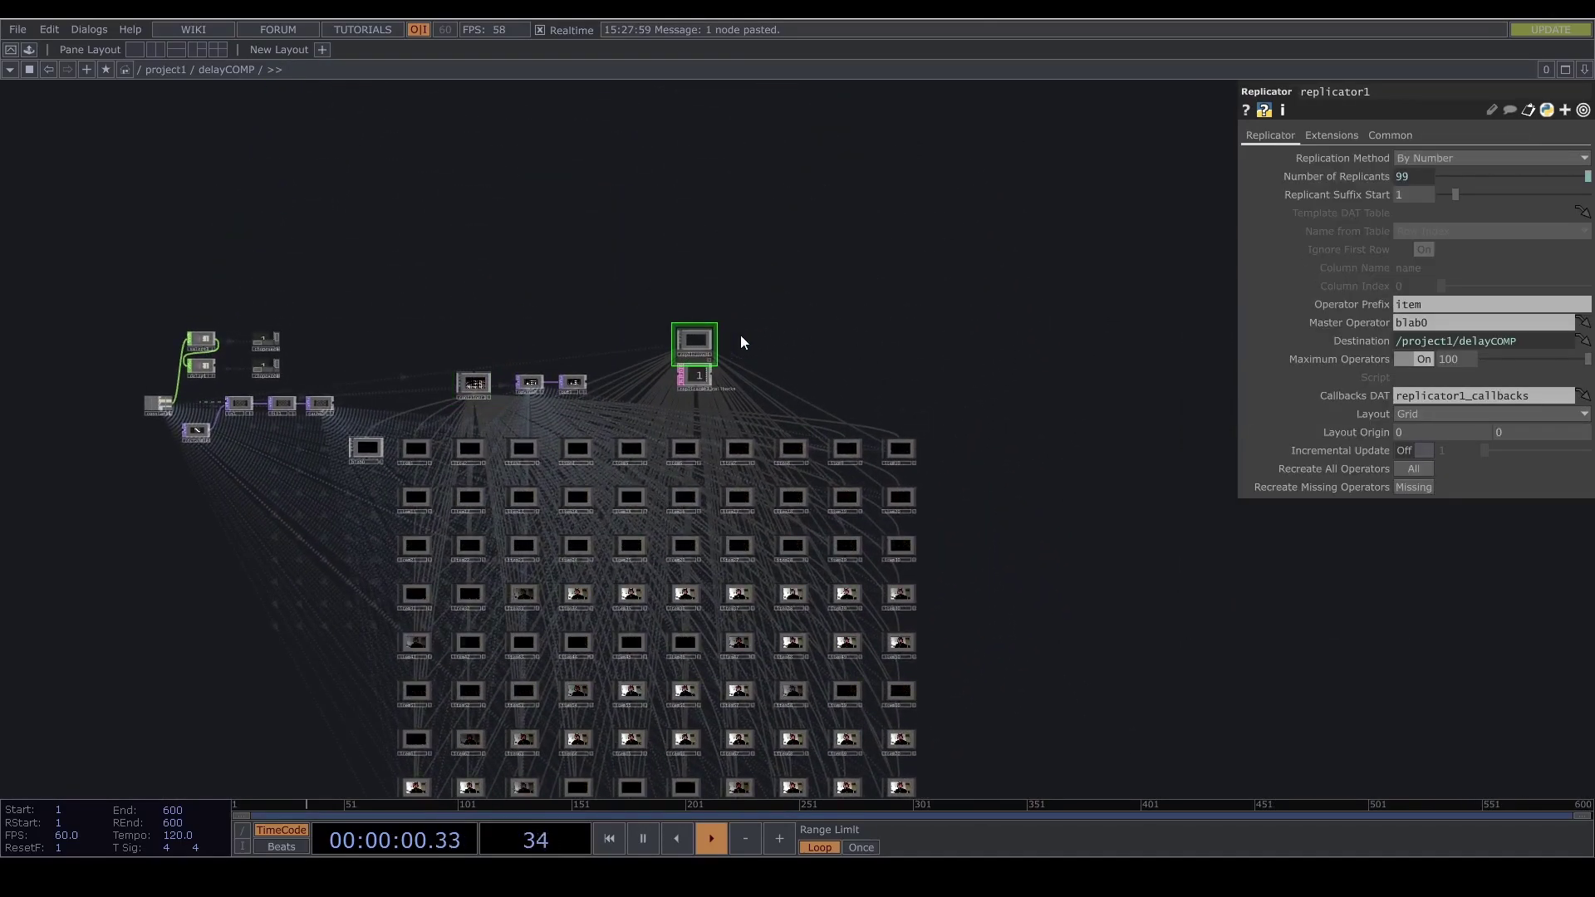
- Go out to project1, set delayCOMP's Rows and Columns to 4, and re-enter the component
{"action": "key", "text": "u"}
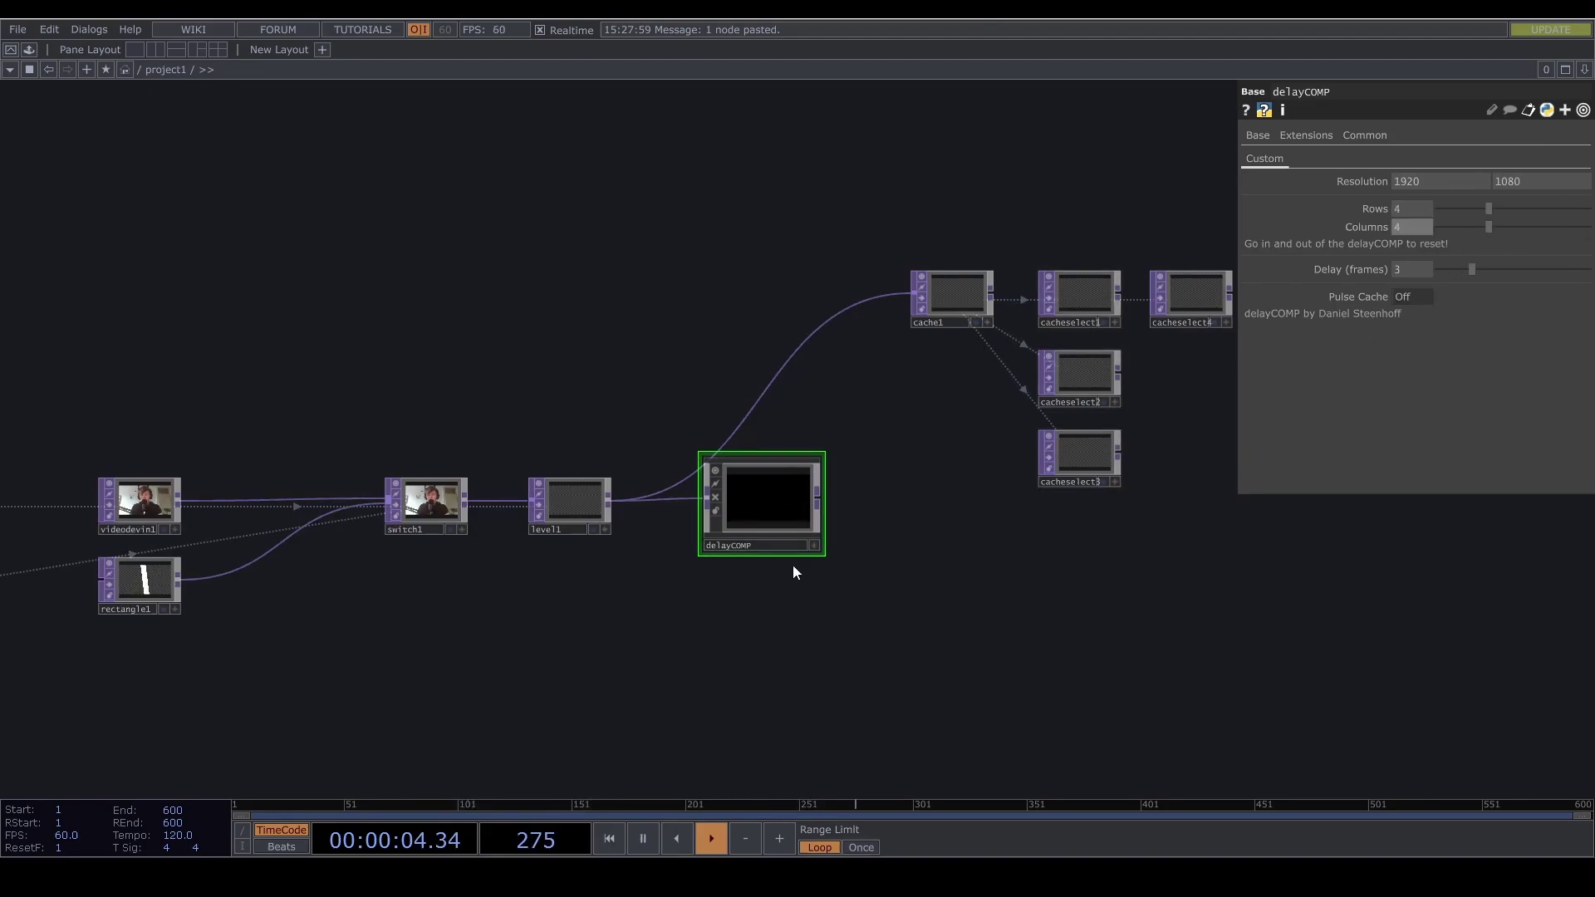
{"action": "double_click", "coordinate": [760, 502]}
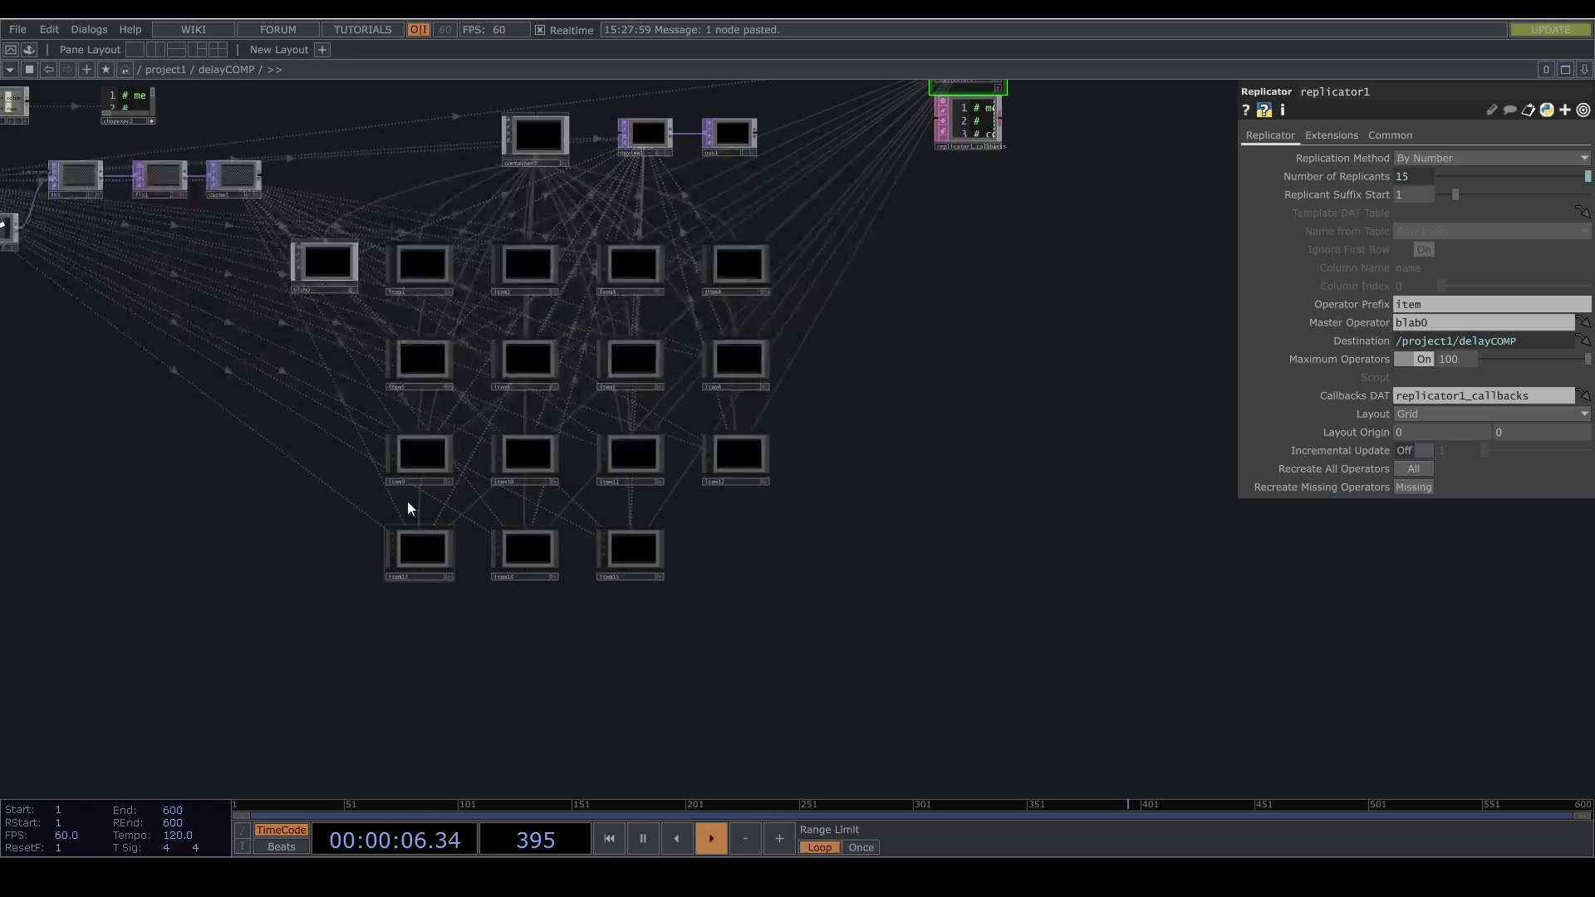
- Inspect the master operator blab0, select all replicated items in the grid, and examine their links to container1
{"action": "left_click", "coordinate": [339, 275]}
{"action": "scroll", "coordinate": [939, 645], "scroll_direction": "up", "scroll_amount": 2}
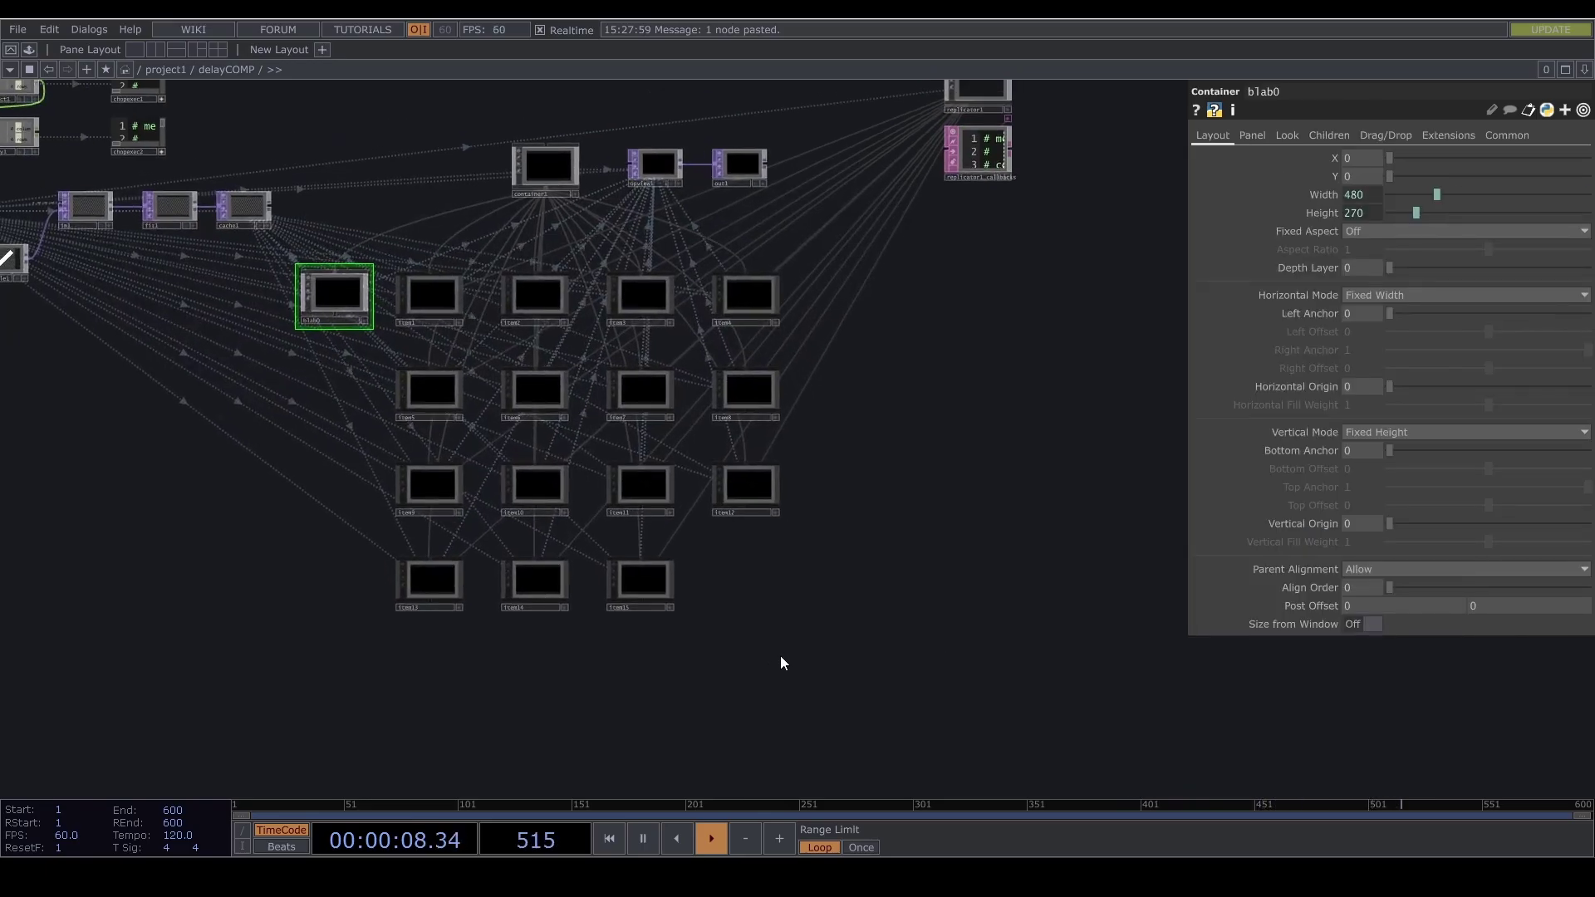
{"action": "right_click_drag", "start_coordinate": [781, 662], "coordinate": [422, 300]}
{"action": "left_click_drag", "start_coordinate": [915, 307], "coordinate": [980, 404]}
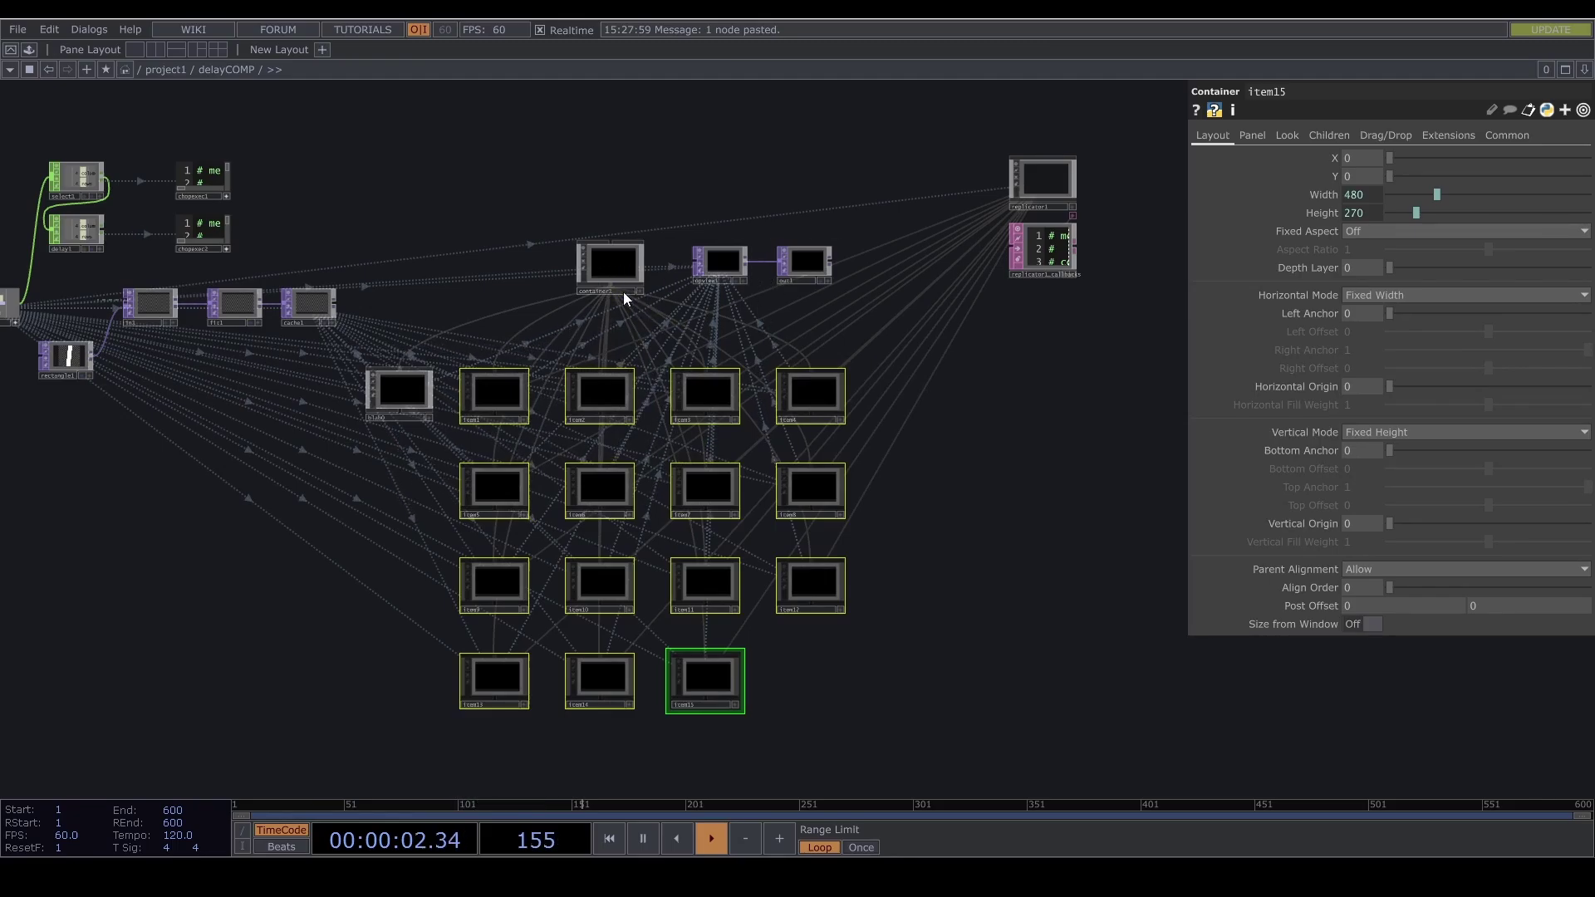
{"action": "left_click_drag", "start_coordinate": [245, 495], "coordinate": [442, 572]}
- Go out to project1 and set delayCOMP to 9 rows and 10 columns
{"action": "key", "text": "u"}
{"action": "left_click_drag", "start_coordinate": [874, 622], "coordinate": [741, 603]}
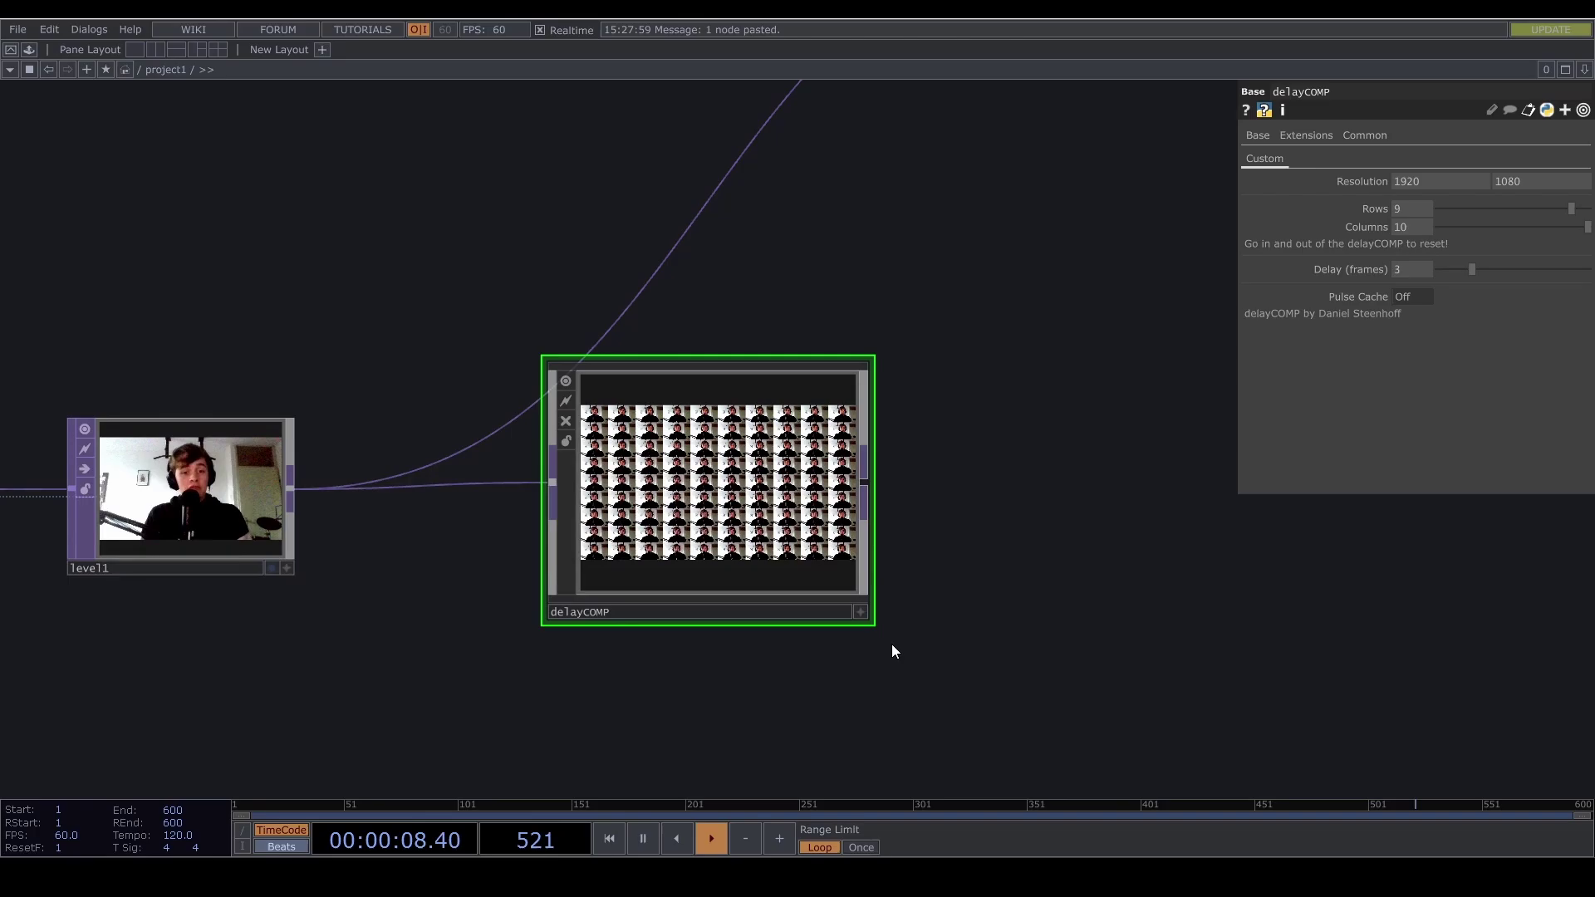
- Examine delayCOMP's delayed webcam grid up close in its node viewer
{"action": "left_click_drag", "start_coordinate": [750, 557], "coordinate": [794, 558]}
{"action": "left_click_drag", "start_coordinate": [1064, 520], "coordinate": [648, 511]}
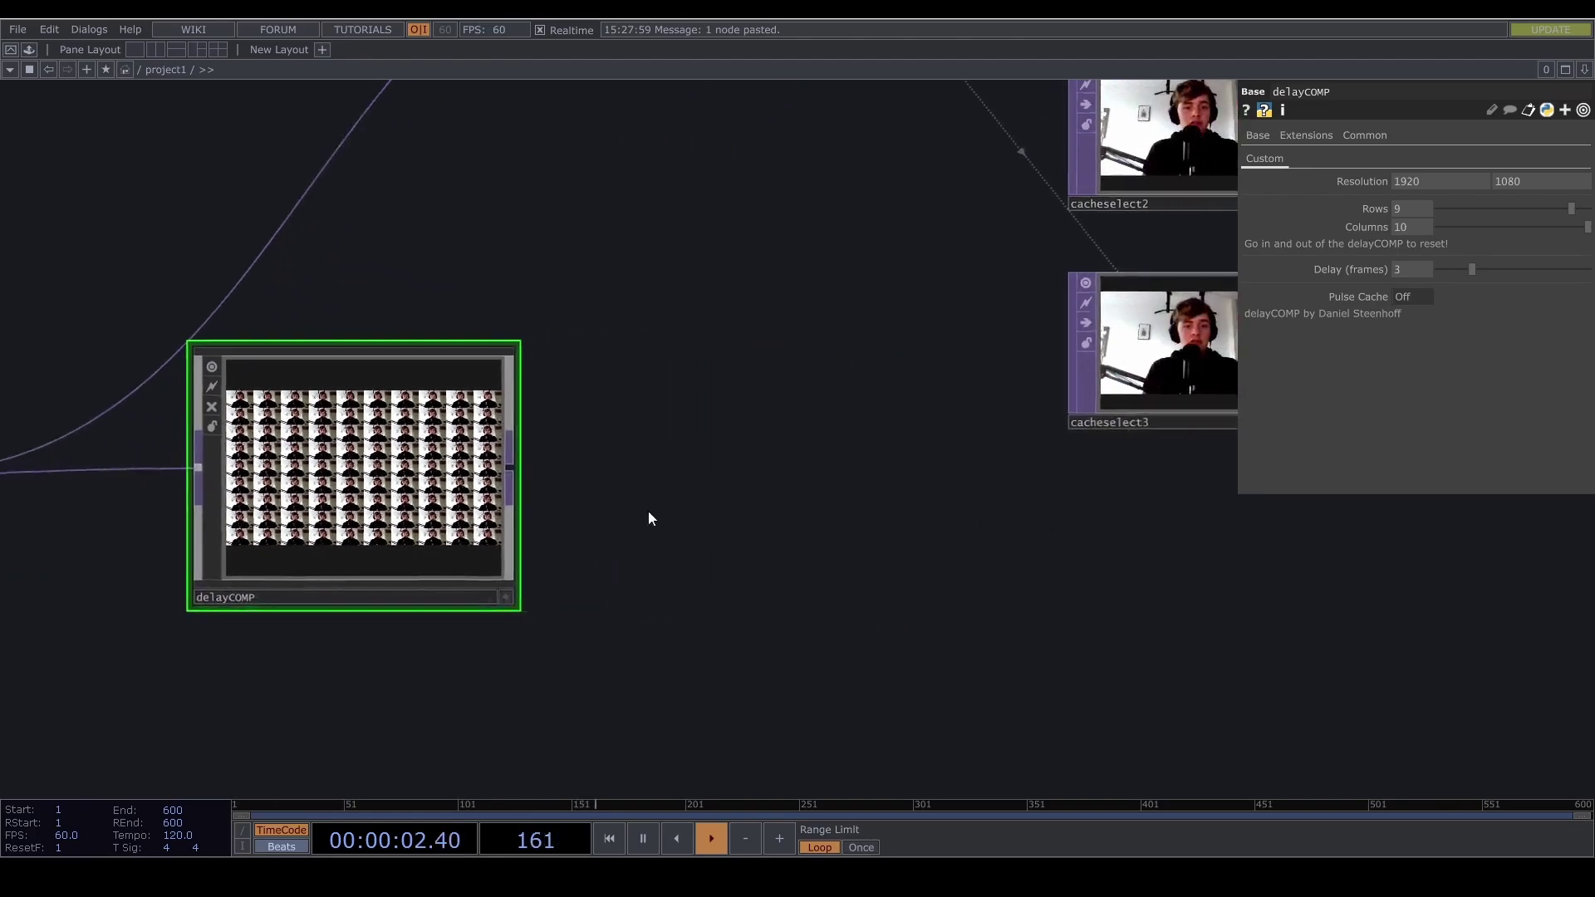
{"action": "middle_click_drag", "start_coordinate": [586, 511], "coordinate": [586, 576]}
{"action": "left_click_drag", "start_coordinate": [628, 668], "coordinate": [893, 671]}
{"action": "scroll", "coordinate": [581, 414], "scroll_direction": "up", "scroll_amount": 5}
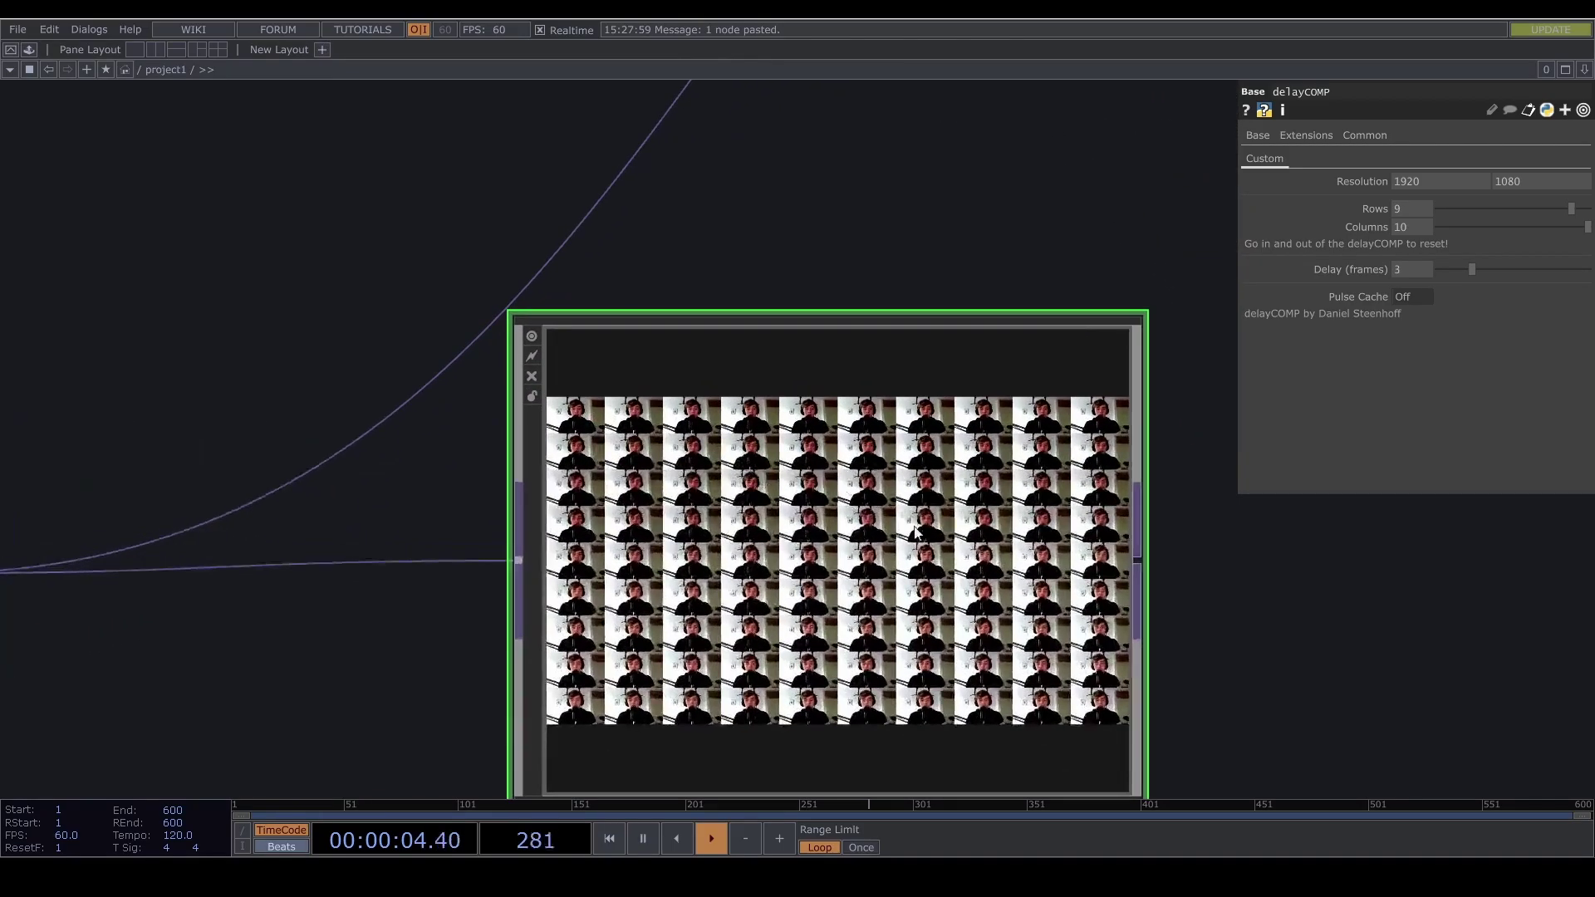
{"action": "left_click_drag", "start_coordinate": [750, 291], "coordinate": [308, 163]}
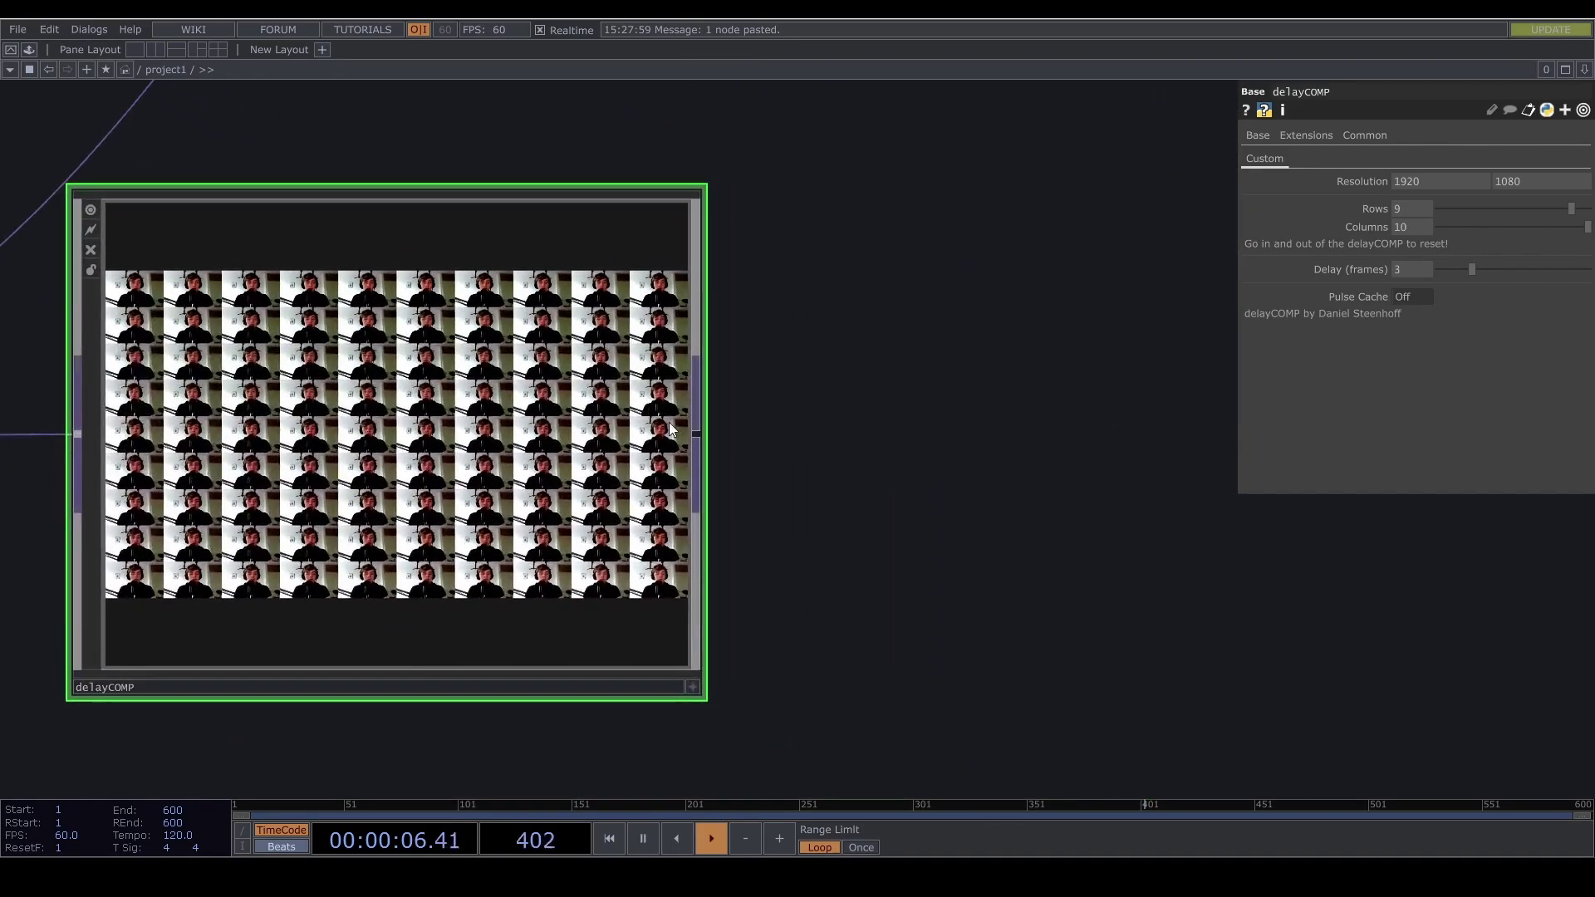